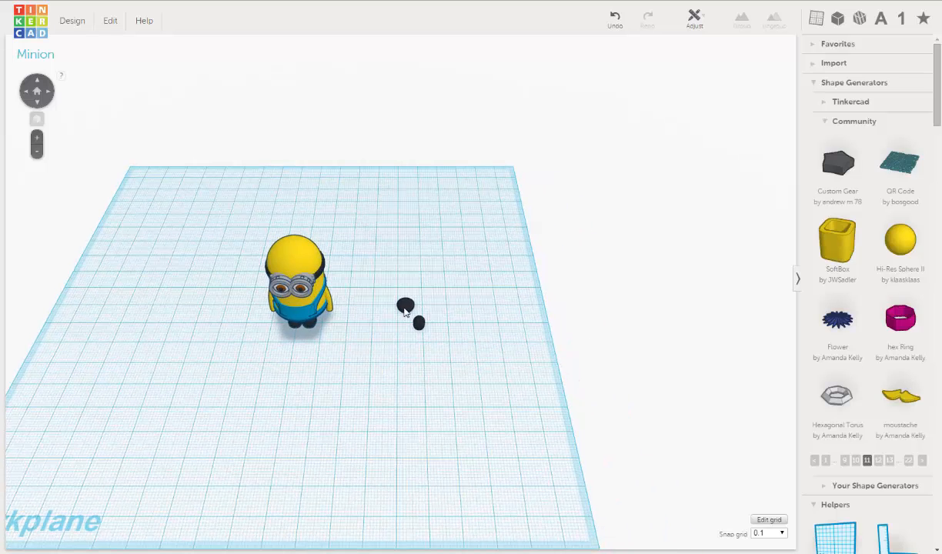
# Move the smaller black bean-and-sphere pair so that it overlaps the lower edge of the larger round bean.
pyautogui.click(403, 310)
pyautogui.press('f')
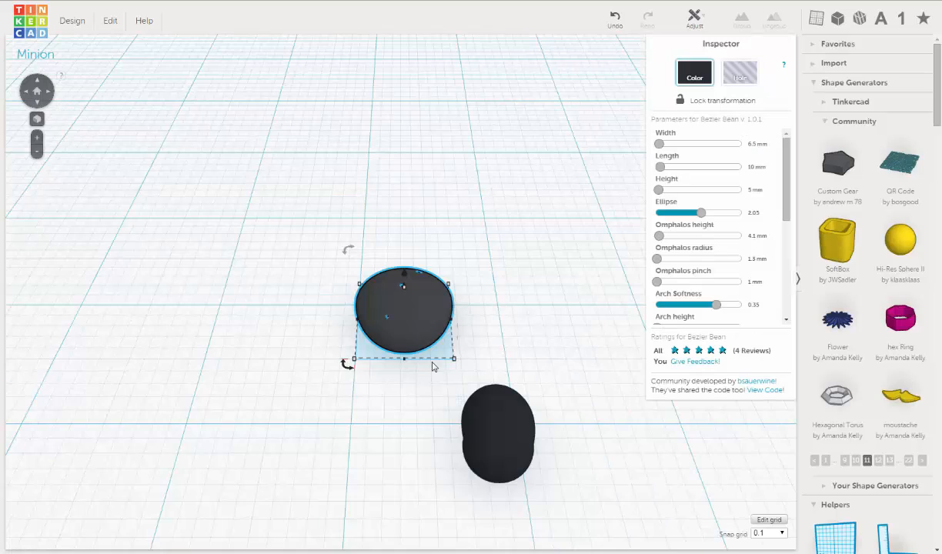
pyautogui.moveTo(407, 392); pyautogui.dragTo(398, 319, button='right')
pyautogui.moveTo(397, 319); pyautogui.dragTo(408, 289, button='middle')
pyautogui.moveTo(450, 320); pyautogui.dragTo(391, 380, button='right')
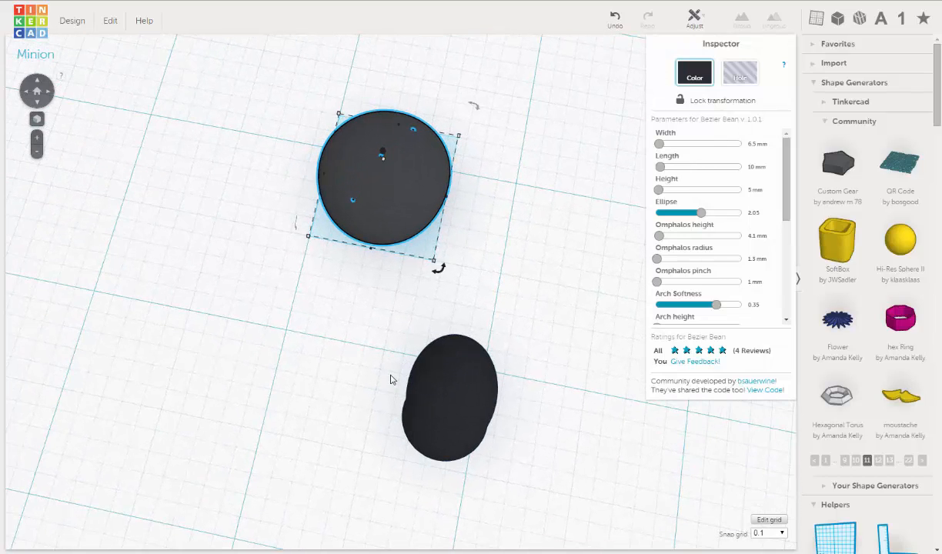
pyautogui.click(393, 385)
pyautogui.moveTo(485, 467); pyautogui.dragTo(519, 410)
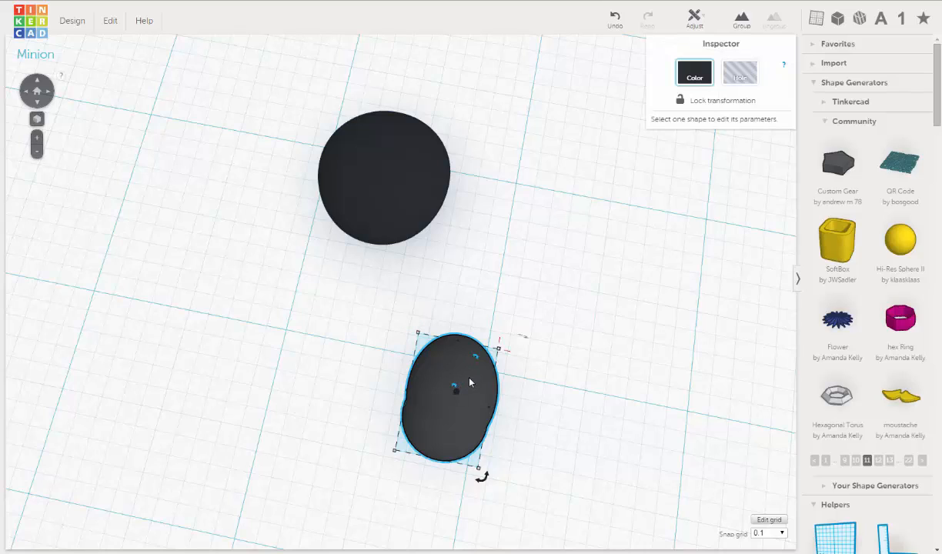
pyautogui.moveTo(470, 382); pyautogui.dragTo(416, 279)
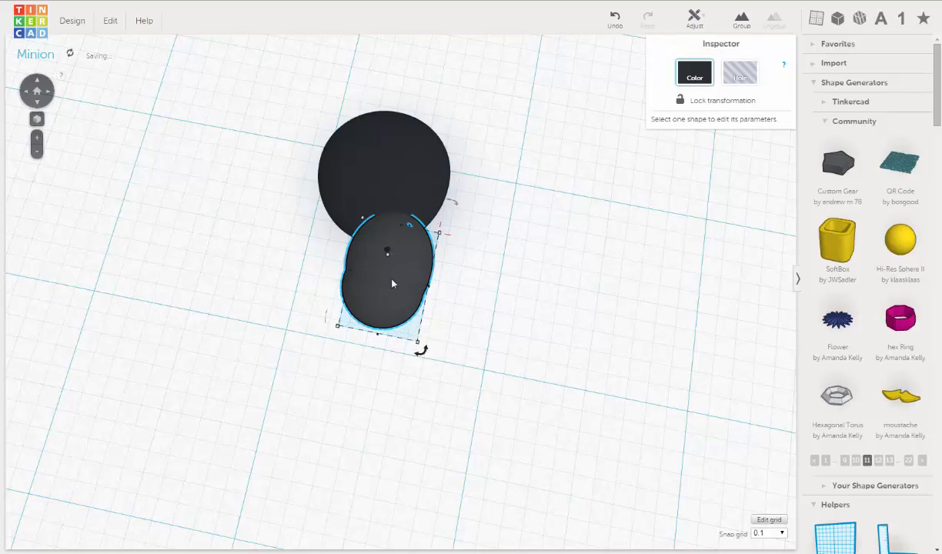
pyautogui.moveTo(374, 229); pyautogui.dragTo(413, 300, button='right')
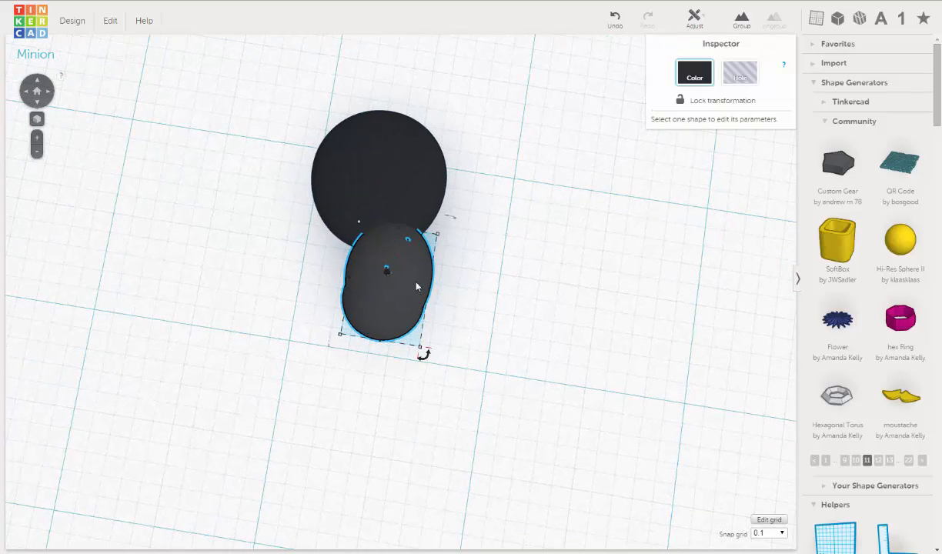
pyautogui.scroll(3, 416, 293)
pyautogui.press('f')
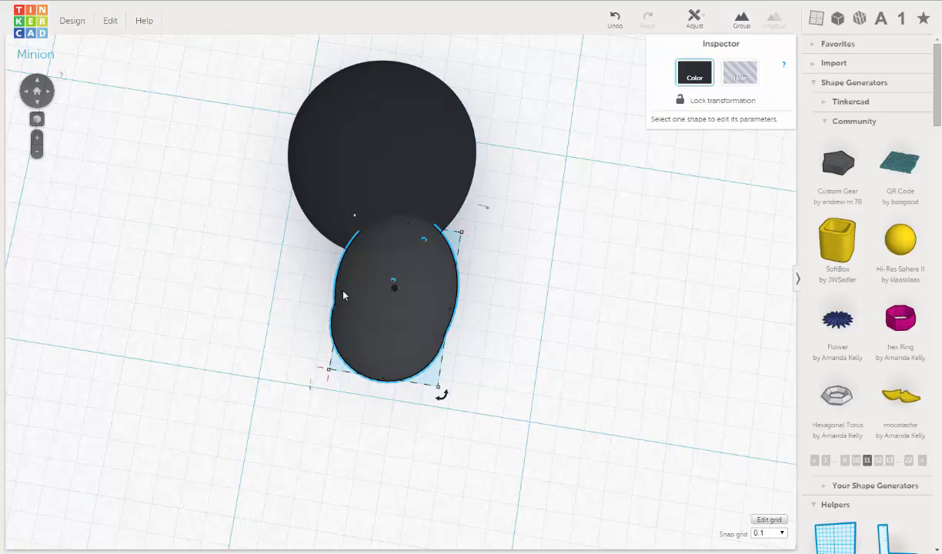
pyautogui.moveTo(343, 295); pyautogui.dragTo(363, 309)
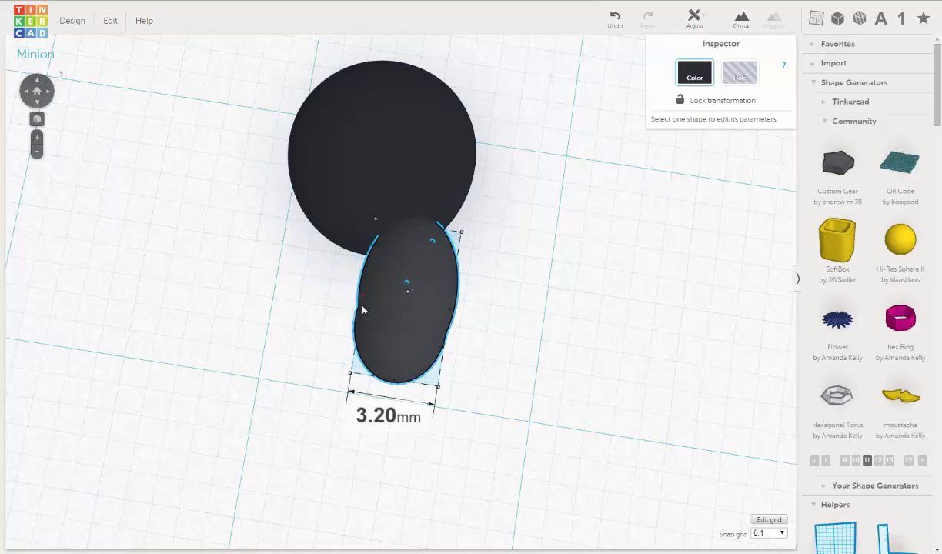
pyautogui.moveTo(373, 317); pyautogui.dragTo(373, 317)
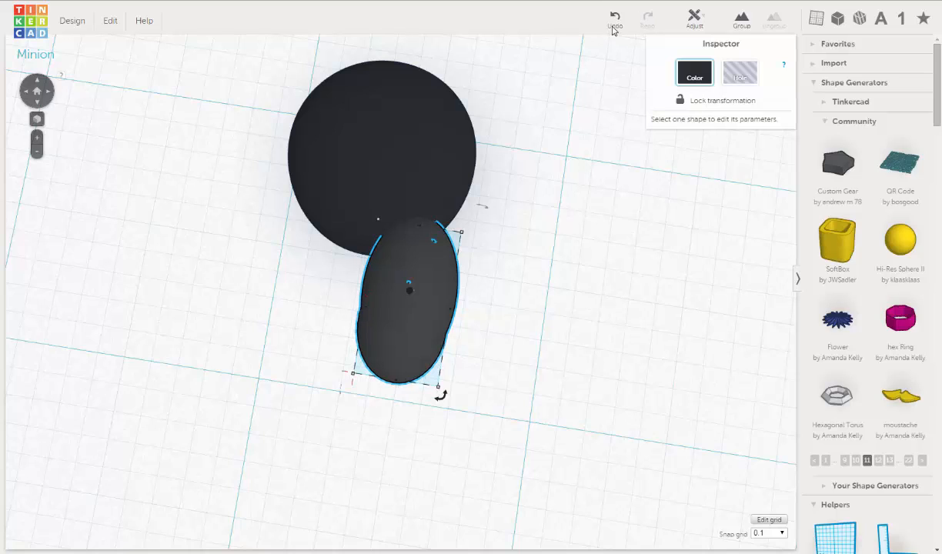
pyautogui.hotkey('ctrl', 'z')
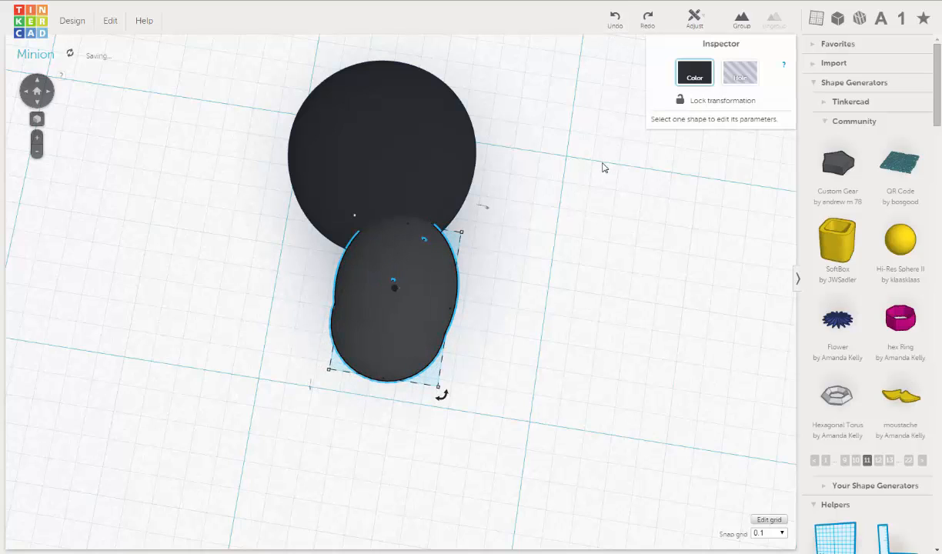
# Set the snap grid to 0.5 and narrow the smaller bean-and-sphere pair to 3 mm wide.
pyautogui.click(781, 533)
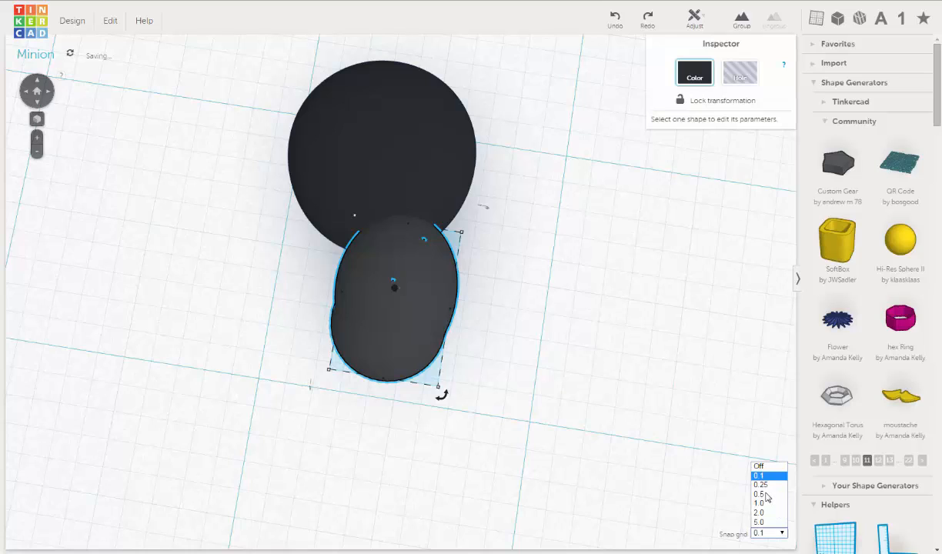
pyautogui.click(766, 495)
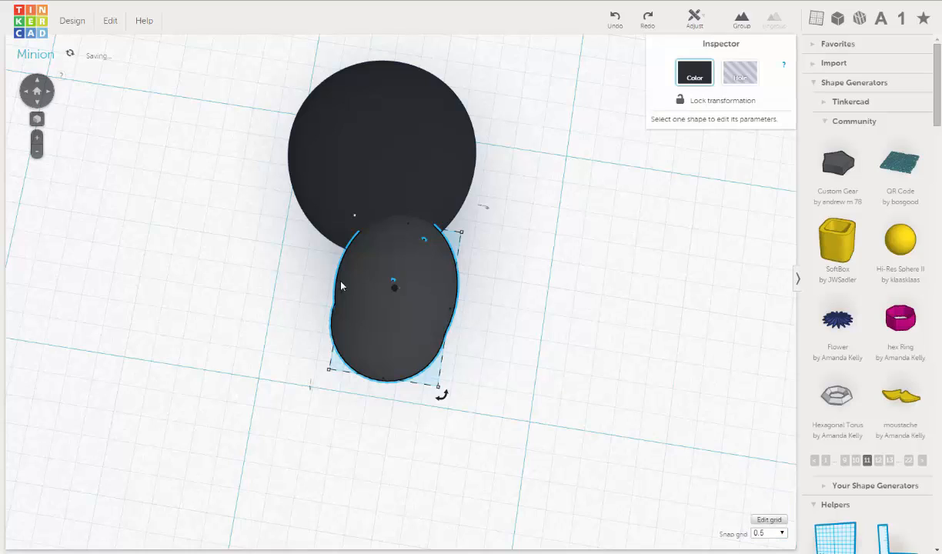
pyautogui.moveTo(344, 294); pyautogui.dragTo(369, 323)
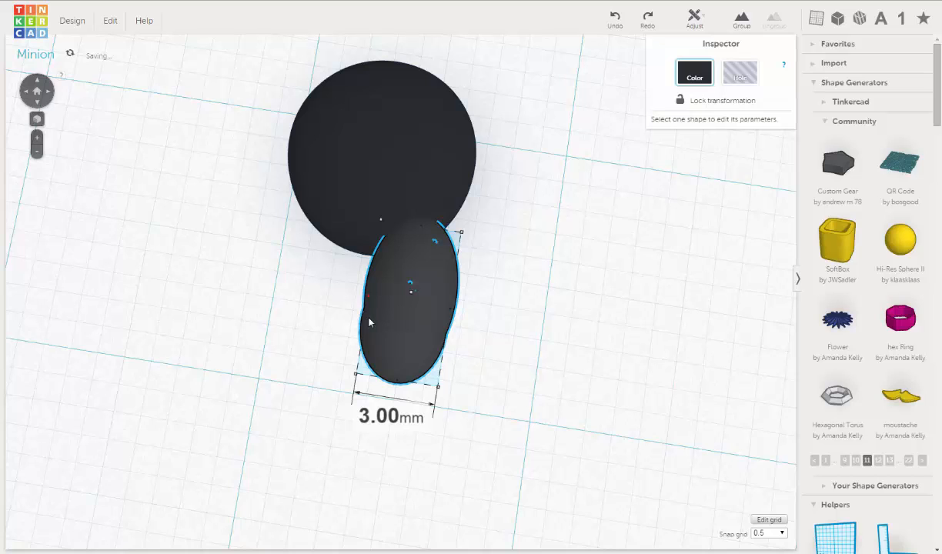
# Nudge the narrowed pair two grid steps further into the larger round bean.
pyautogui.moveTo(457, 350); pyautogui.dragTo(442, 277, button='right')
pyautogui.moveTo(483, 357); pyautogui.dragTo(486, 361, button='right')
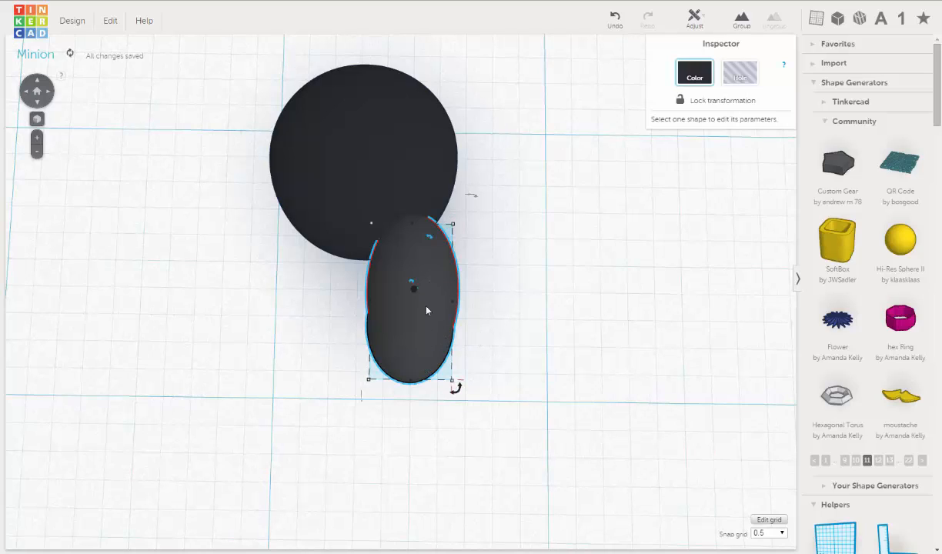
pyautogui.press('Up')
pyautogui.press('Up')
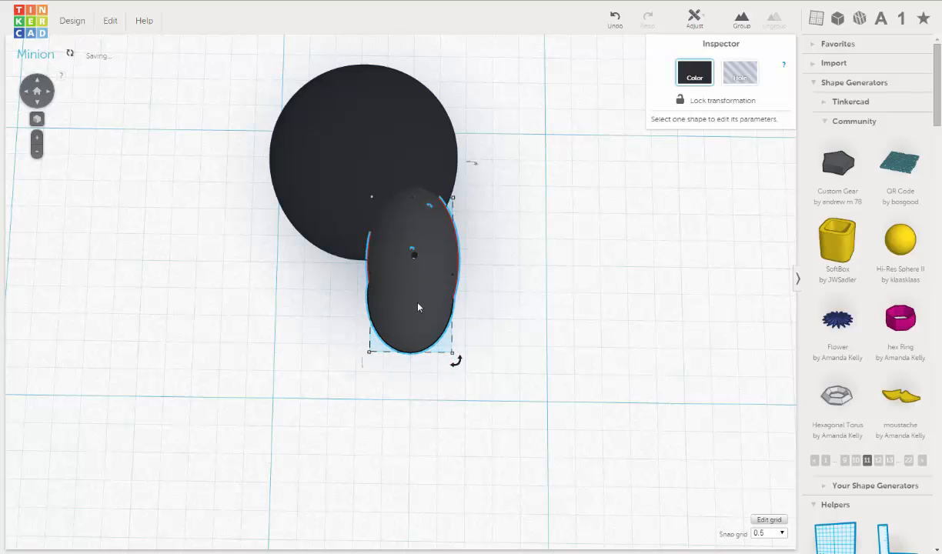
# Recolor the yellow sphere inside the larger bean to black.
pyautogui.moveTo(327, 245); pyautogui.dragTo(532, 237, button='right')
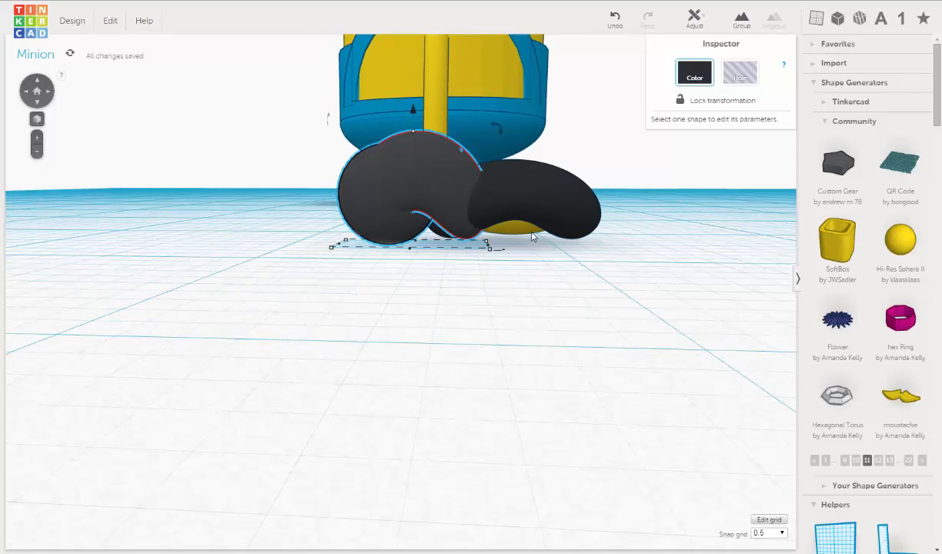
pyautogui.click(532, 237)
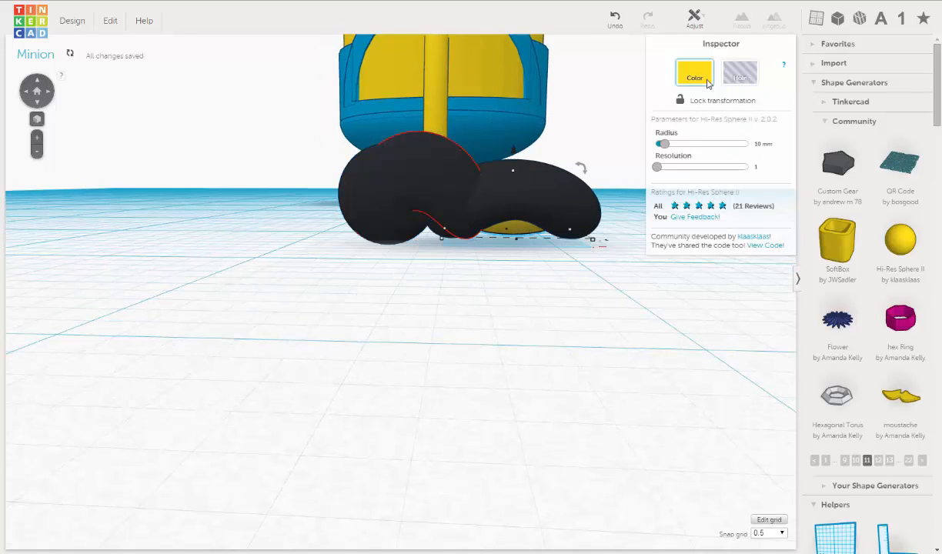
pyautogui.click(695, 78)
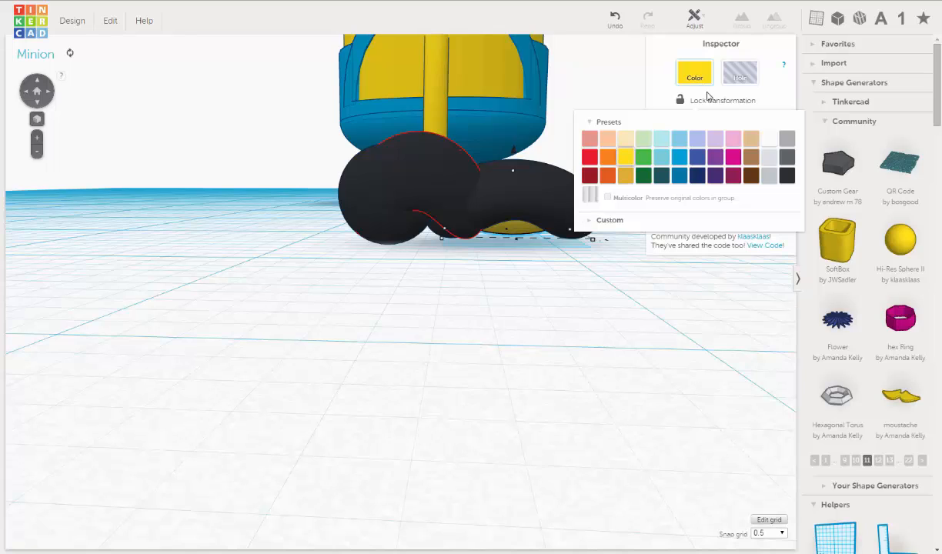
pyautogui.click(787, 174)
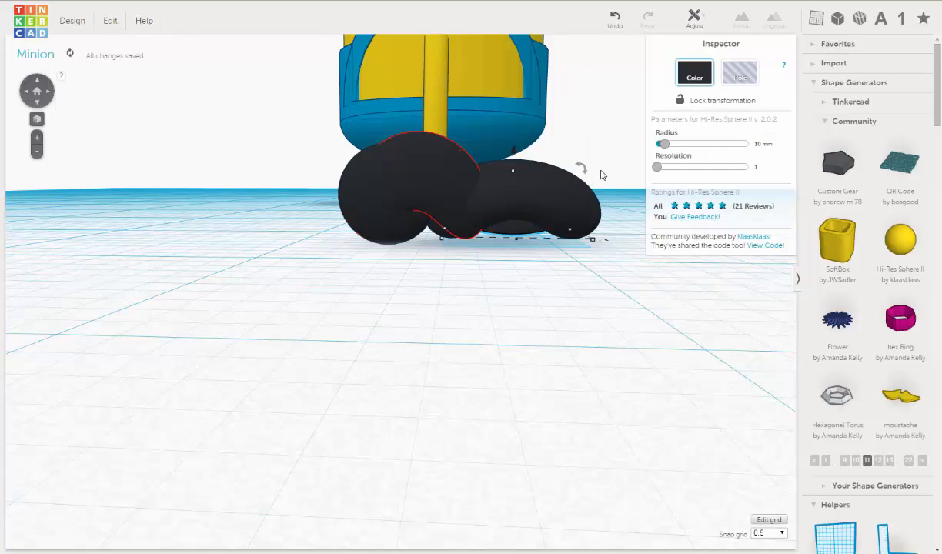
# Group the larger bean with its inner sphere and stretch the group slightly taller.
pyautogui.click(601, 177)
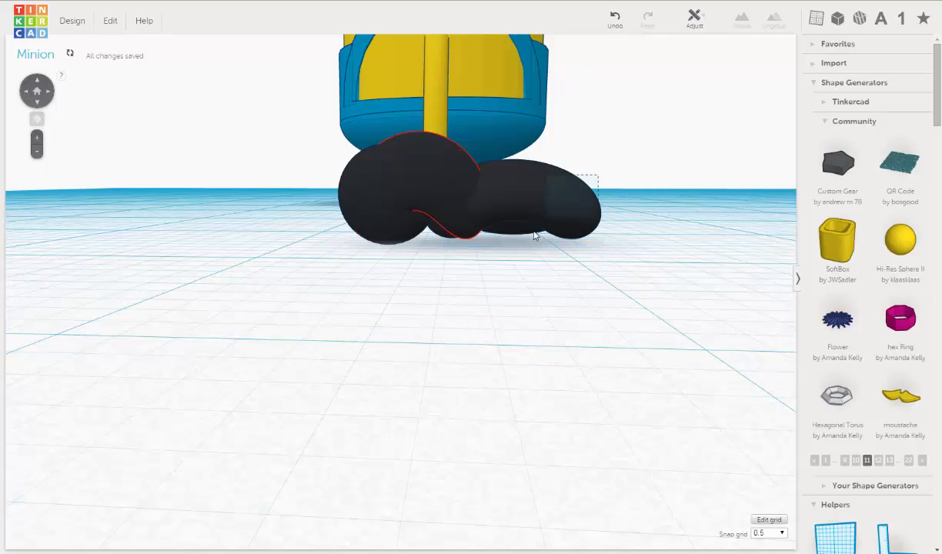
pyautogui.click(583, 196)
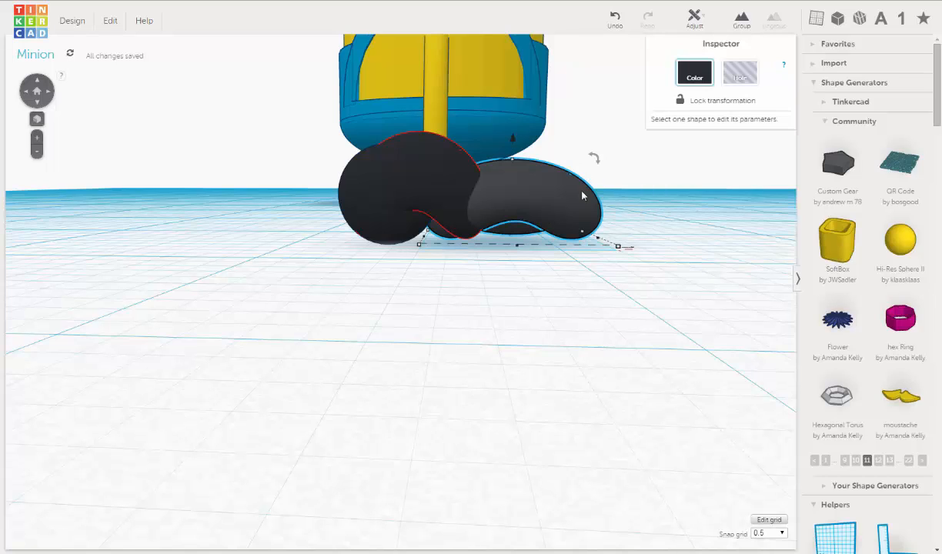
pyautogui.moveTo(583, 222); pyautogui.dragTo(582, 222, button='right')
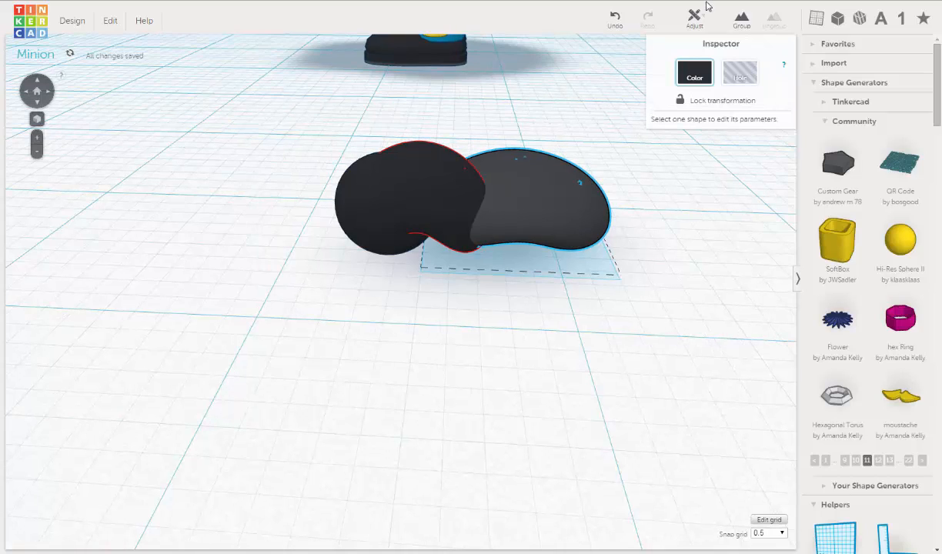
pyautogui.click(744, 28)
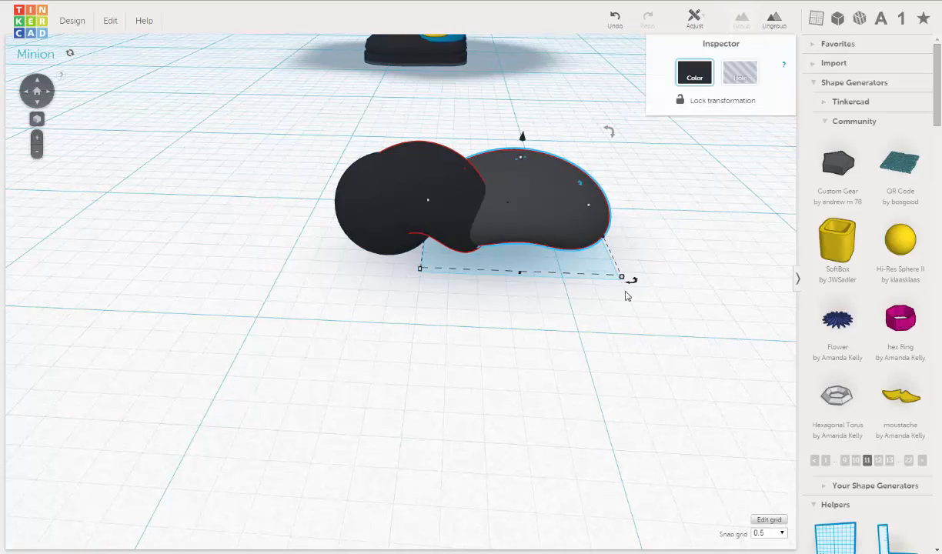
pyautogui.moveTo(539, 232); pyautogui.dragTo(520, 241, button='right')
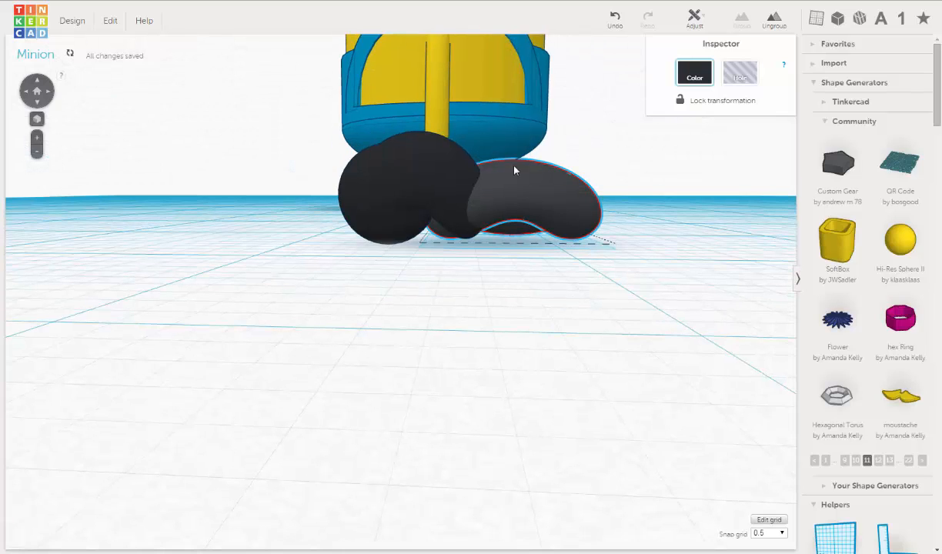
pyautogui.moveTo(514, 161); pyautogui.dragTo(511, 150)
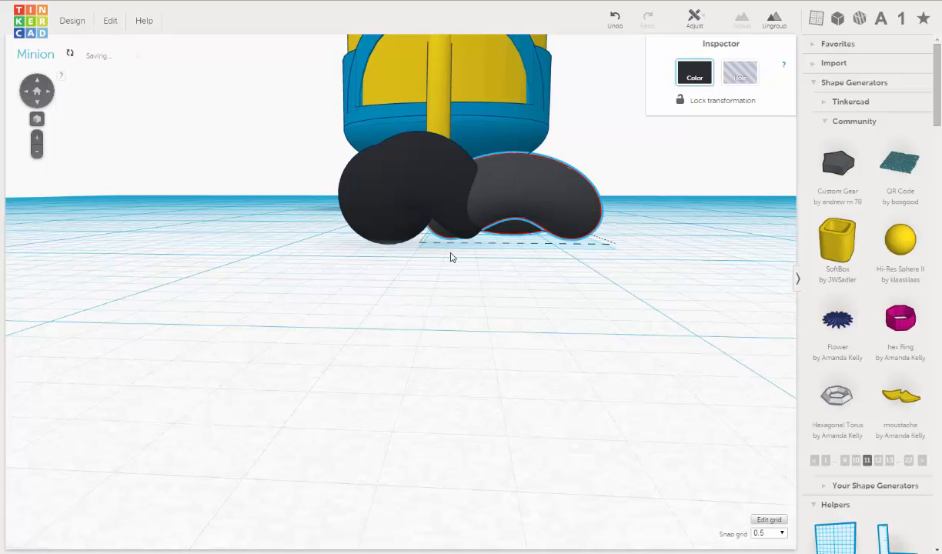
# Group the smaller bean with its overlapping sphere.
pyautogui.moveTo(452, 257); pyautogui.dragTo(396, 173, button='right')
pyautogui.click(429, 223)
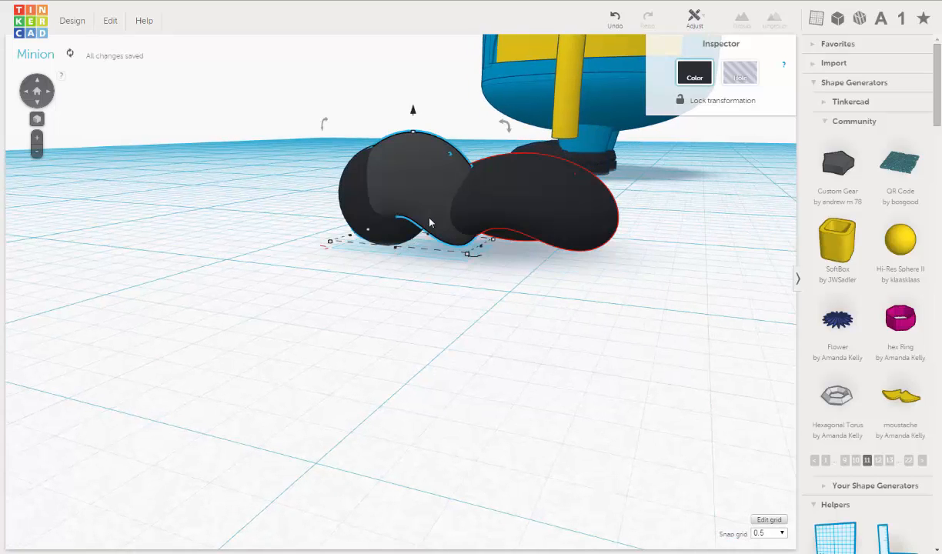
pyautogui.moveTo(445, 208); pyautogui.dragTo(354, 222, button='right')
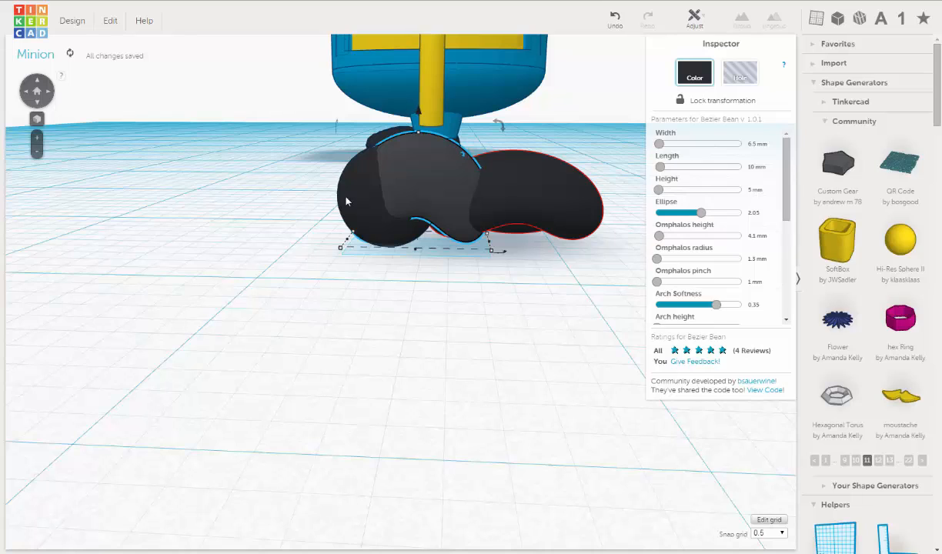
pyautogui.keyDown('shift'); pyautogui.click(346, 201); pyautogui.keyUp('shift')
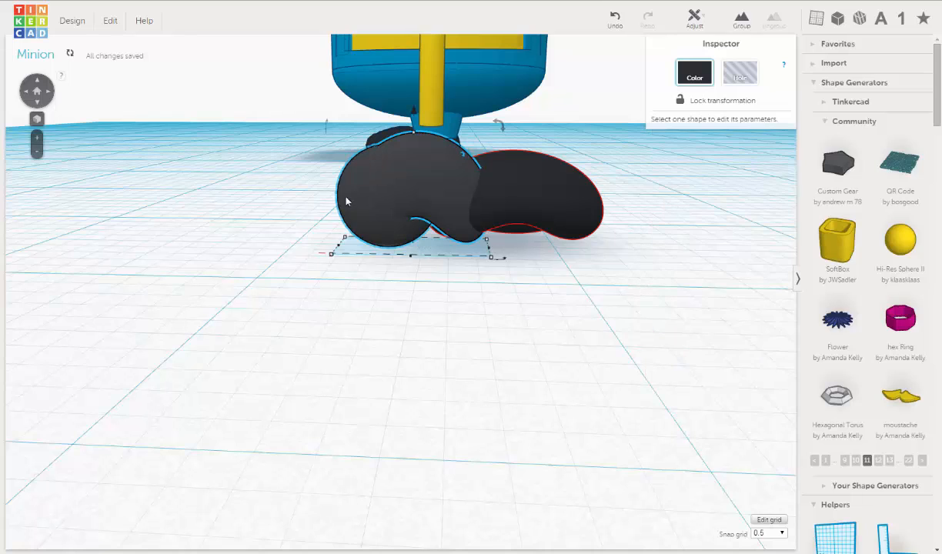
pyautogui.click(742, 25)
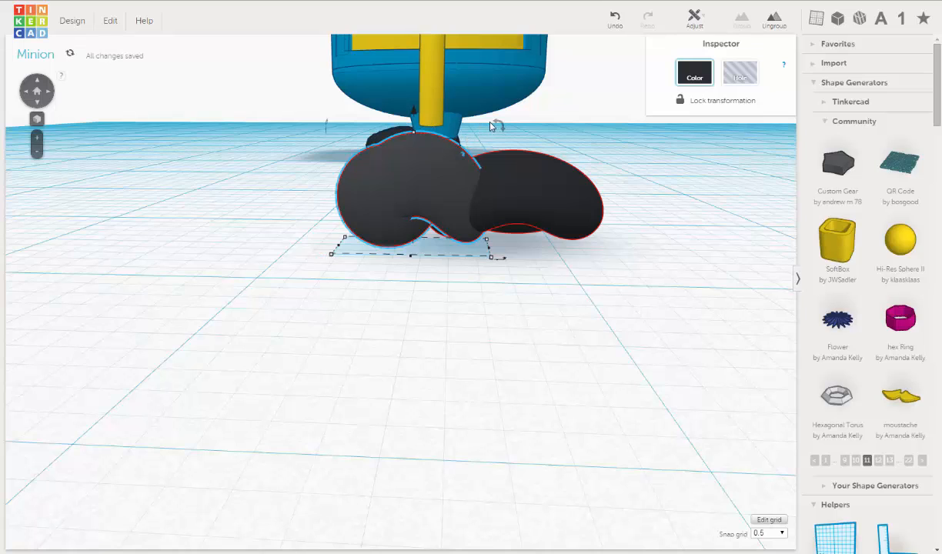
# Tilt the smaller group by -34° and lower it beside the larger group.
pyautogui.moveTo(498, 125); pyautogui.dragTo(464, 82)
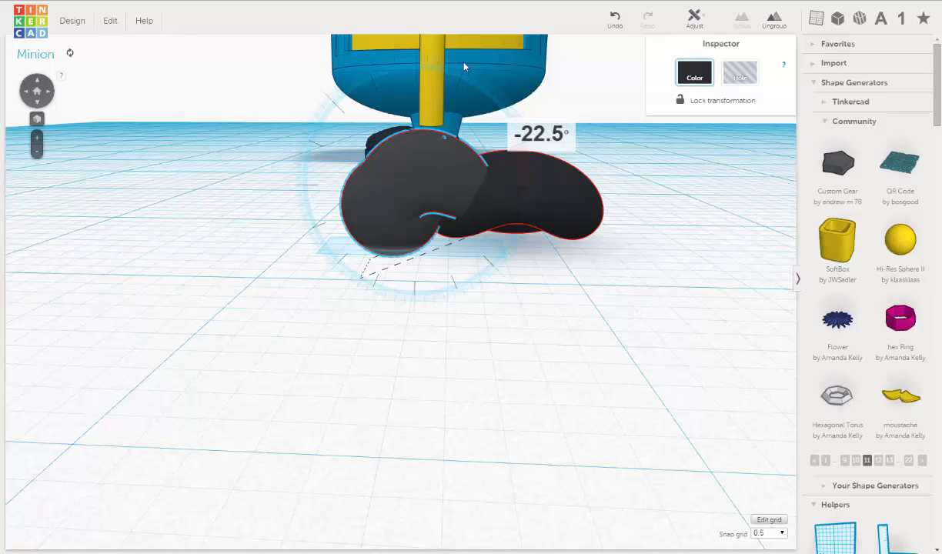
pyautogui.moveTo(464, 67); pyautogui.dragTo(454, 65)
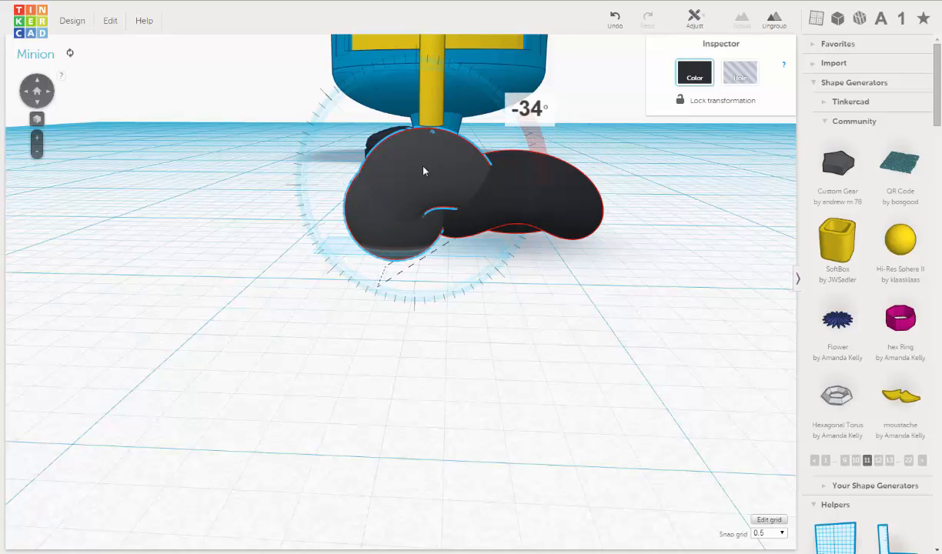
pyautogui.moveTo(423, 171); pyautogui.dragTo(424, 169)
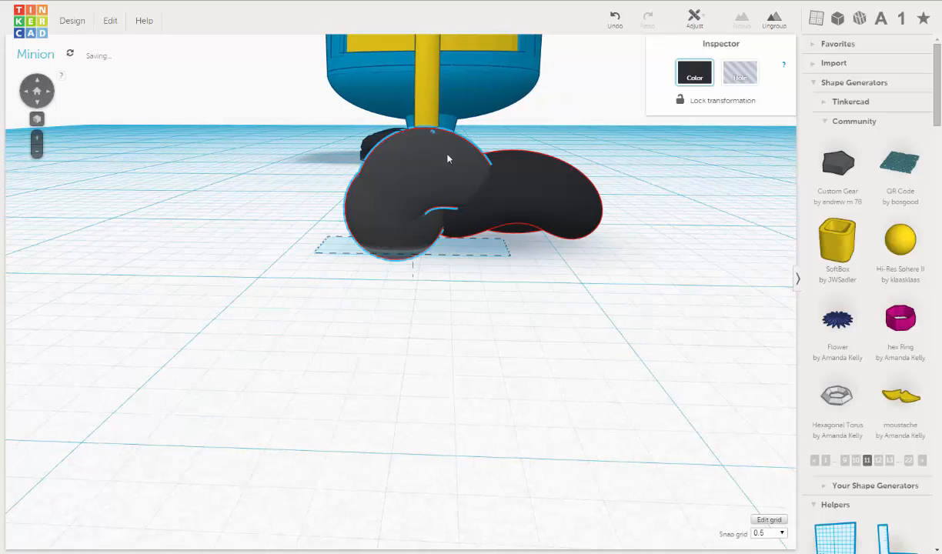
pyautogui.moveTo(413, 75); pyautogui.dragTo(410, 113)
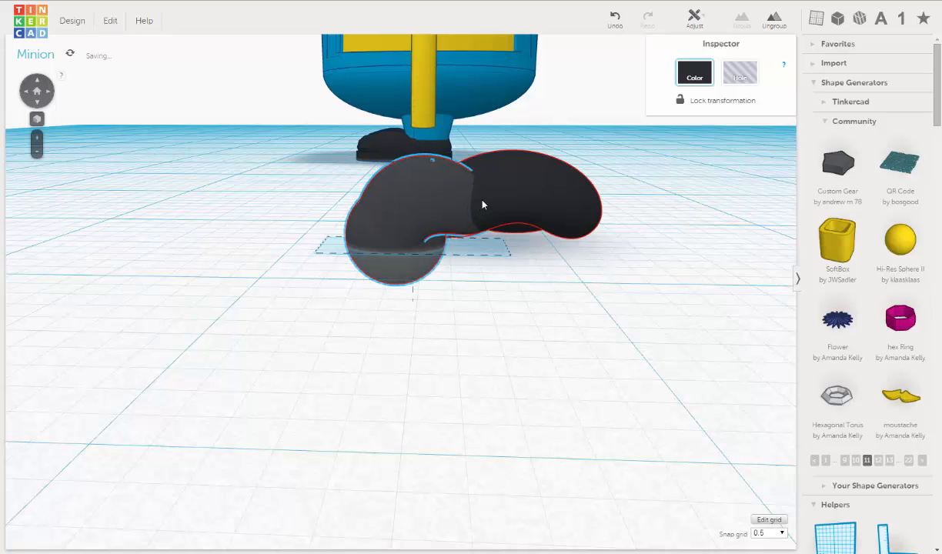
# Ungroup the smaller bean and sphere, widen the sphere to 3.5 mm and nudge it 0.5 mm sideways.
pyautogui.moveTo(469, 196); pyautogui.dragTo(649, 329, button='right')
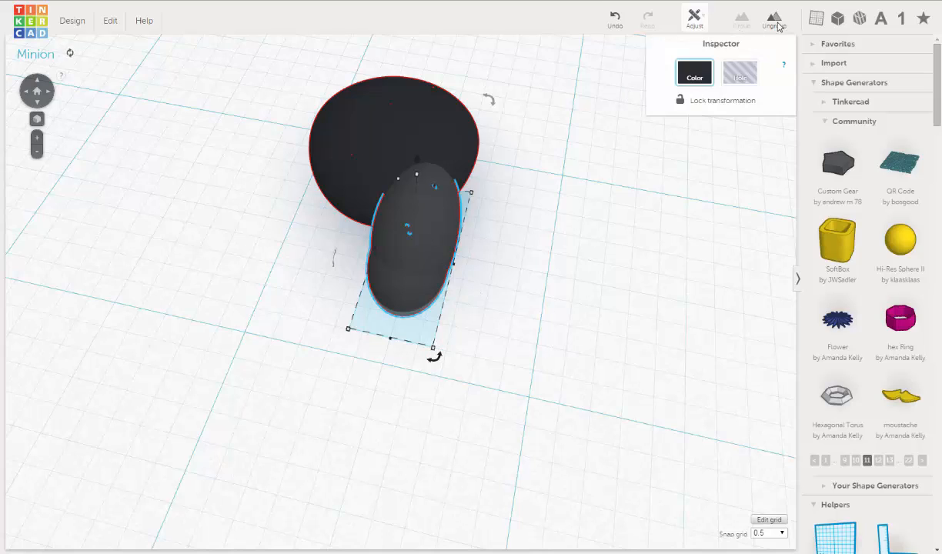
pyautogui.click(774, 21)
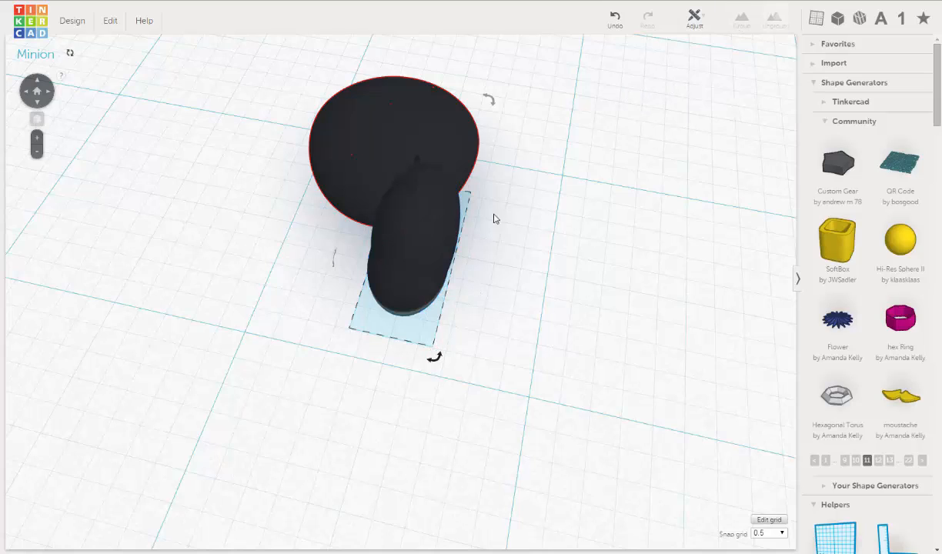
pyautogui.click(385, 297)
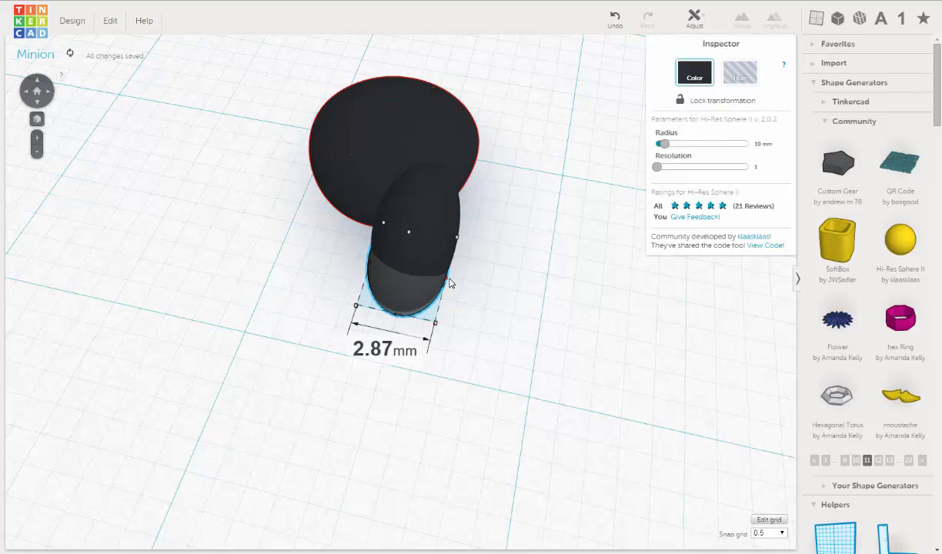
pyautogui.moveTo(447, 283); pyautogui.dragTo(451, 284)
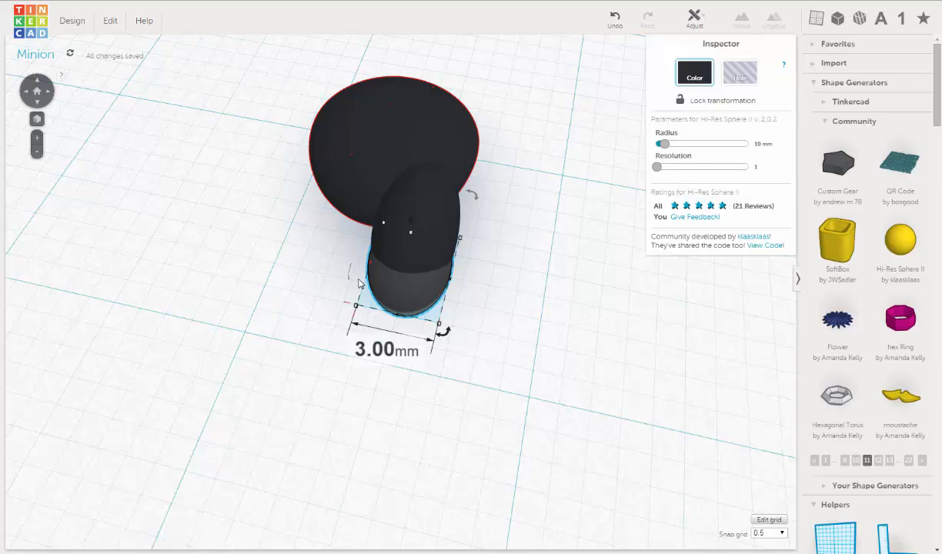
pyautogui.moveTo(378, 282); pyautogui.dragTo(374, 270, button='right')
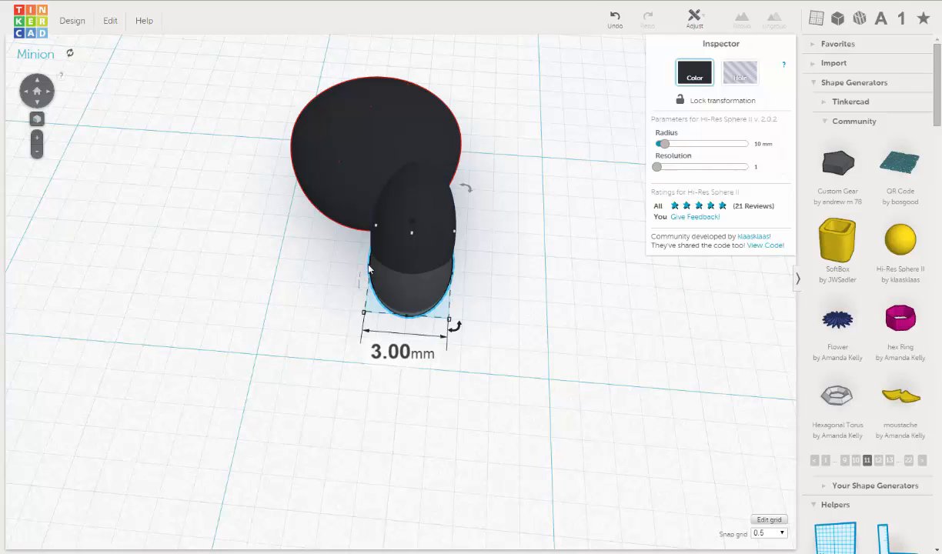
pyautogui.moveTo(362, 266); pyautogui.dragTo(358, 264)
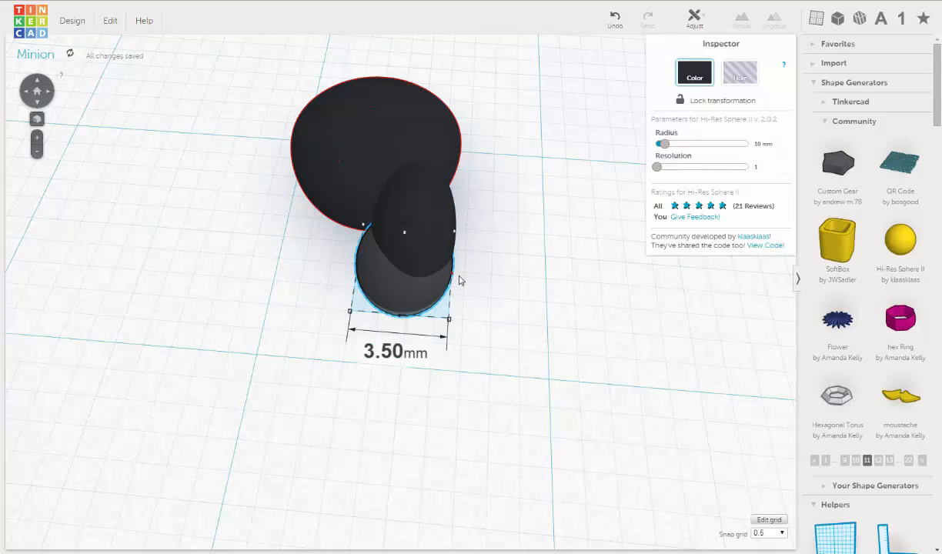
pyautogui.moveTo(459, 280); pyautogui.dragTo(462, 282)
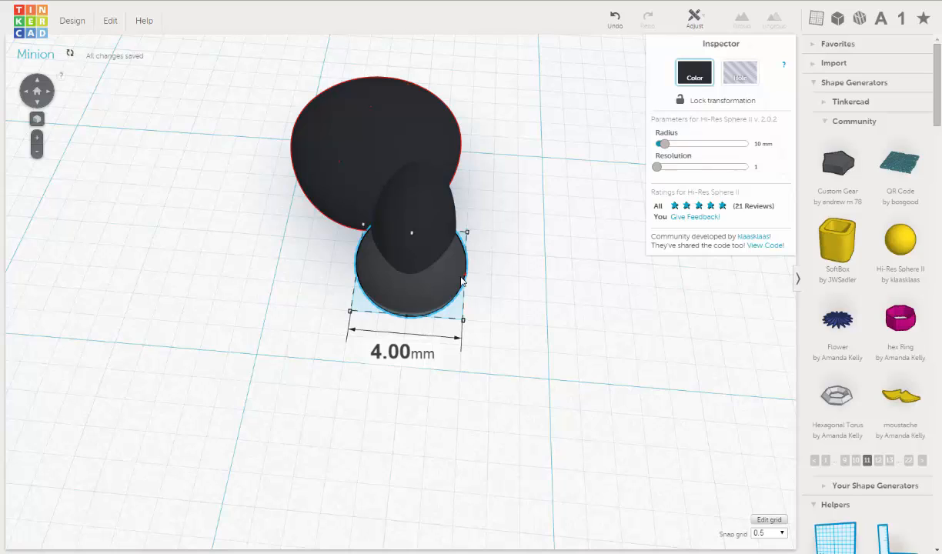
pyautogui.moveTo(461, 278); pyautogui.dragTo(450, 278)
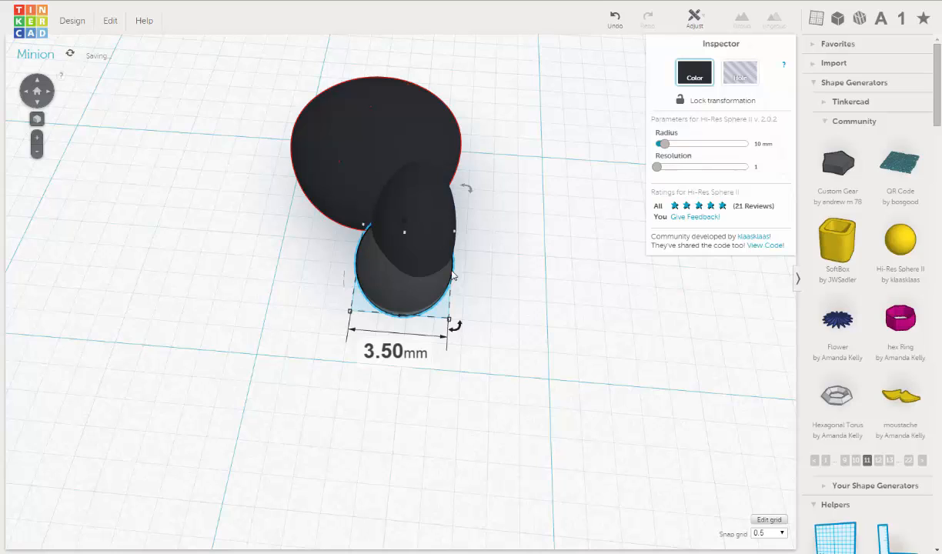
pyautogui.press('Right')
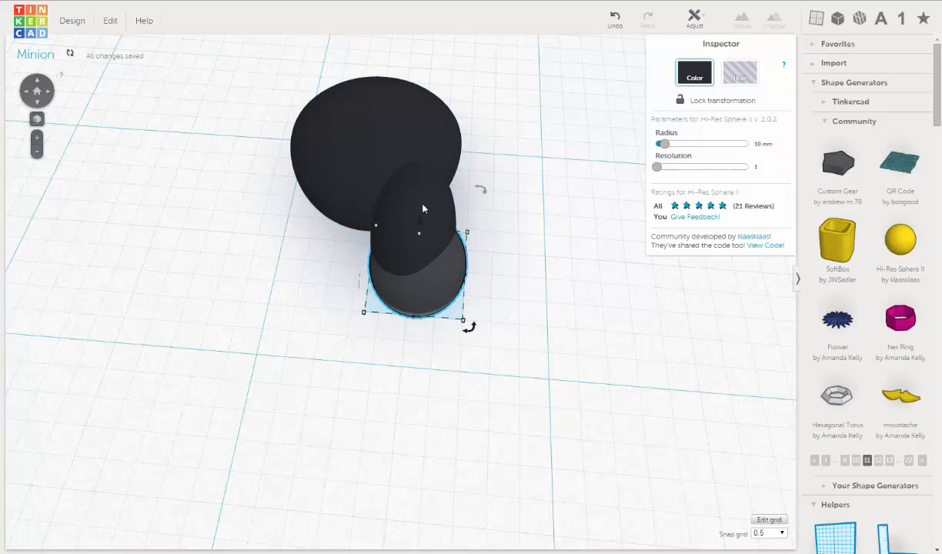
# Align the smaller bean and the widened sphere on their centres across the width.
pyautogui.keyDown('shift'); pyautogui.click(422, 208); pyautogui.keyUp('shift')
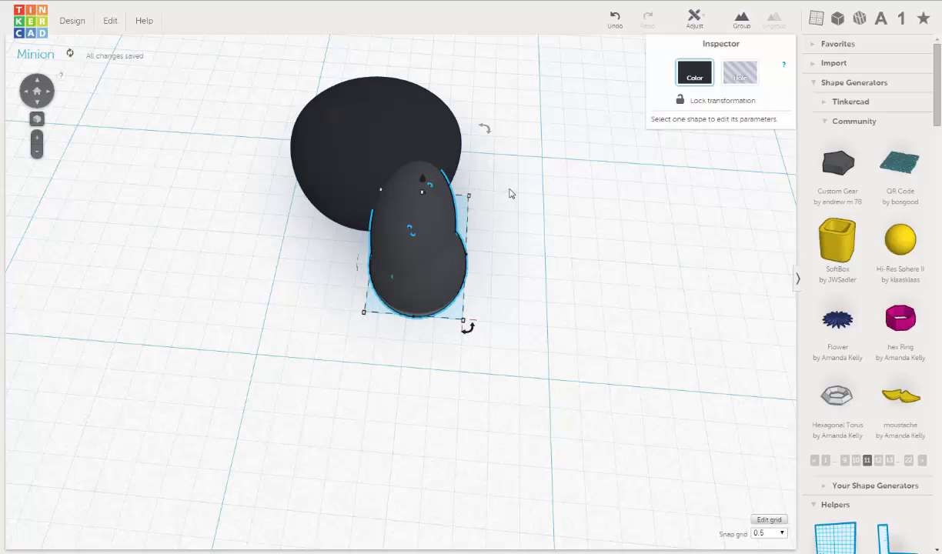
pyautogui.click(696, 25)
pyautogui.click(700, 44)
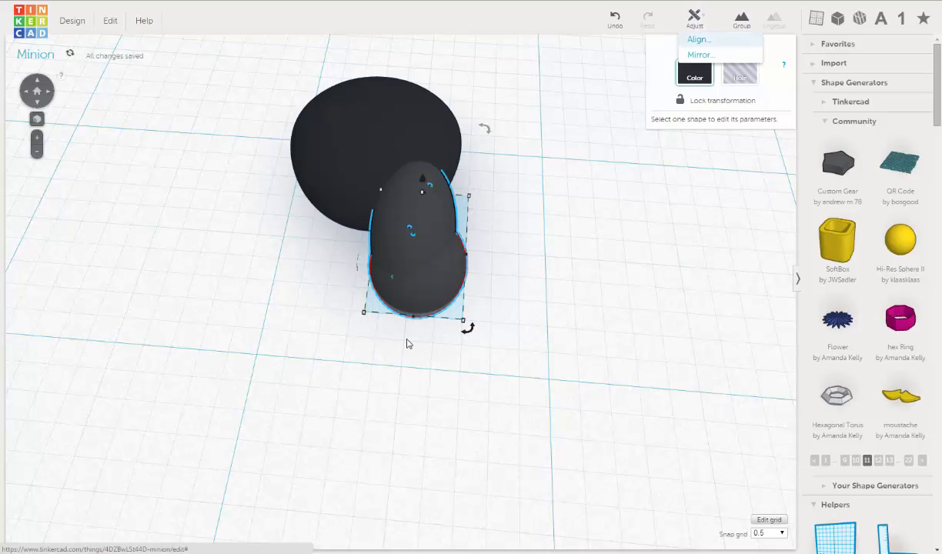
pyautogui.click(413, 328)
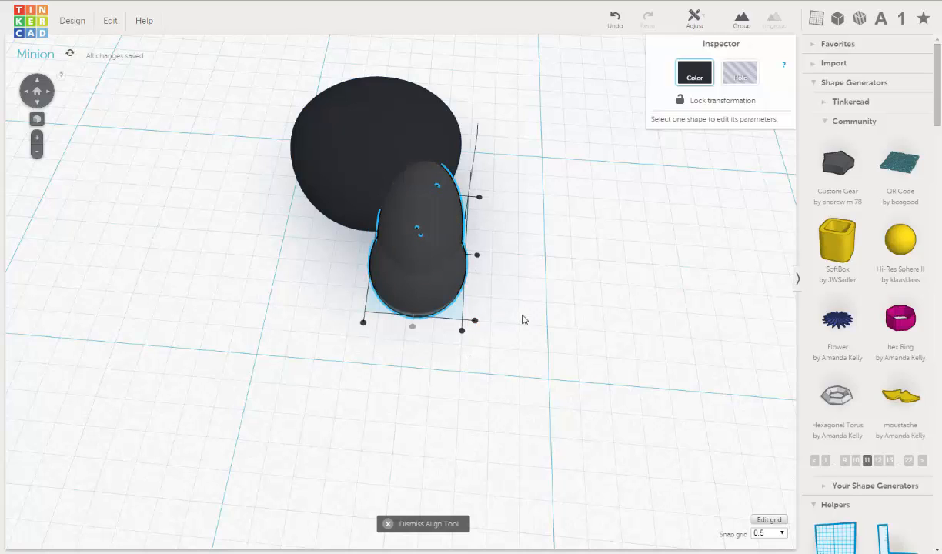
pyautogui.click(499, 342)
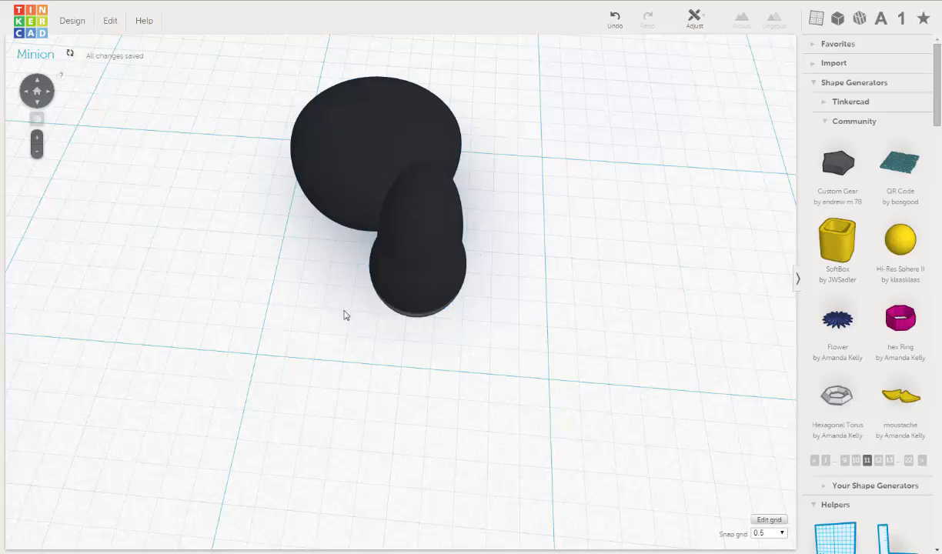
# Group the smaller bean with its widened sphere again.
pyautogui.moveTo(333, 300); pyautogui.dragTo(305, 275, button='right')
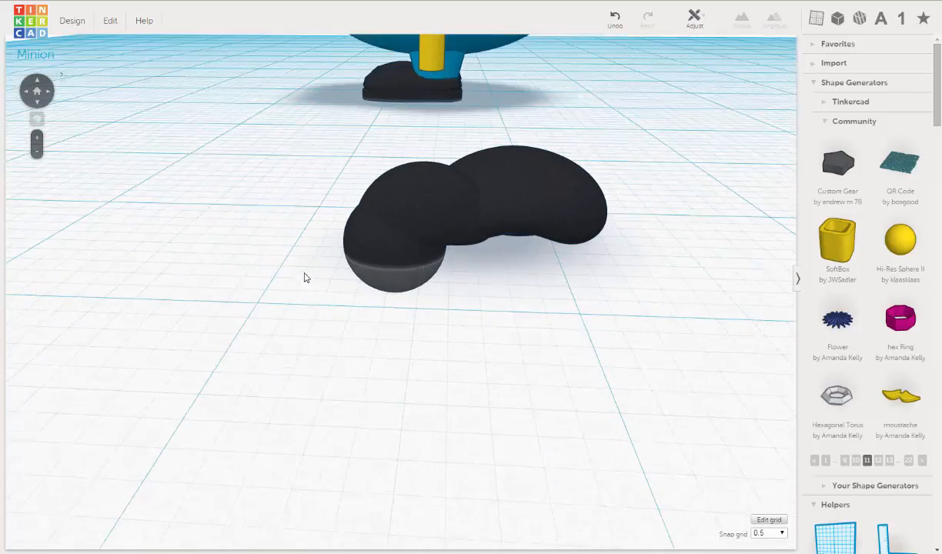
pyautogui.click(377, 191)
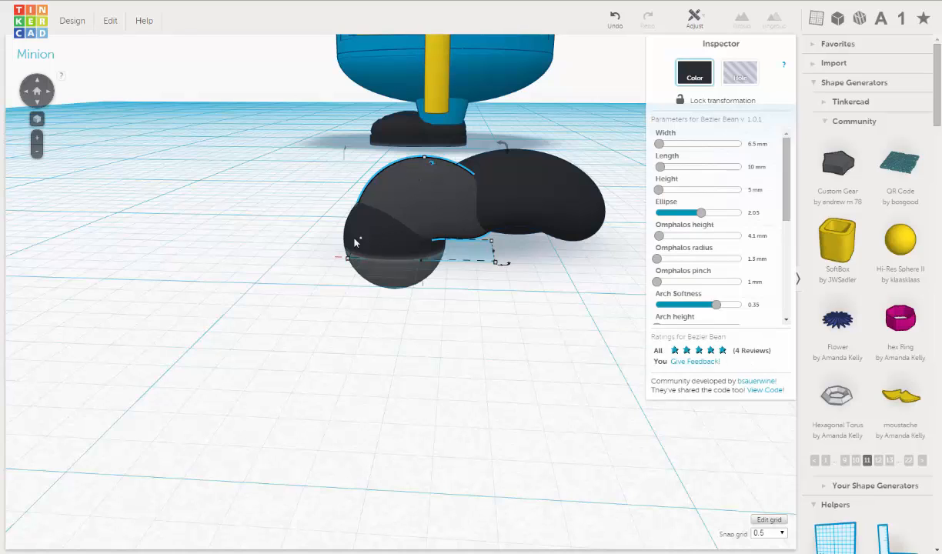
pyautogui.keyDown('shift'); pyautogui.click(388, 284); pyautogui.keyUp('shift')
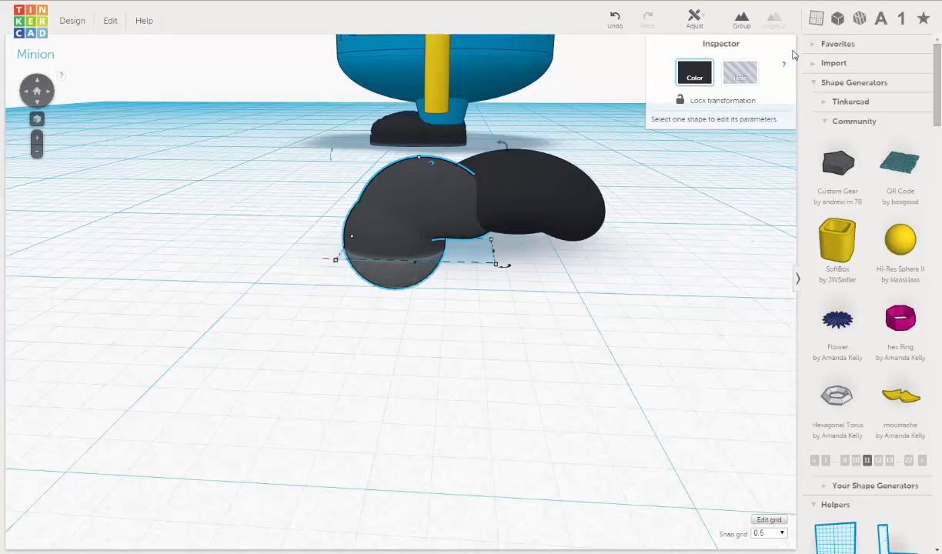
pyautogui.hotkey('ctrl', 'g')
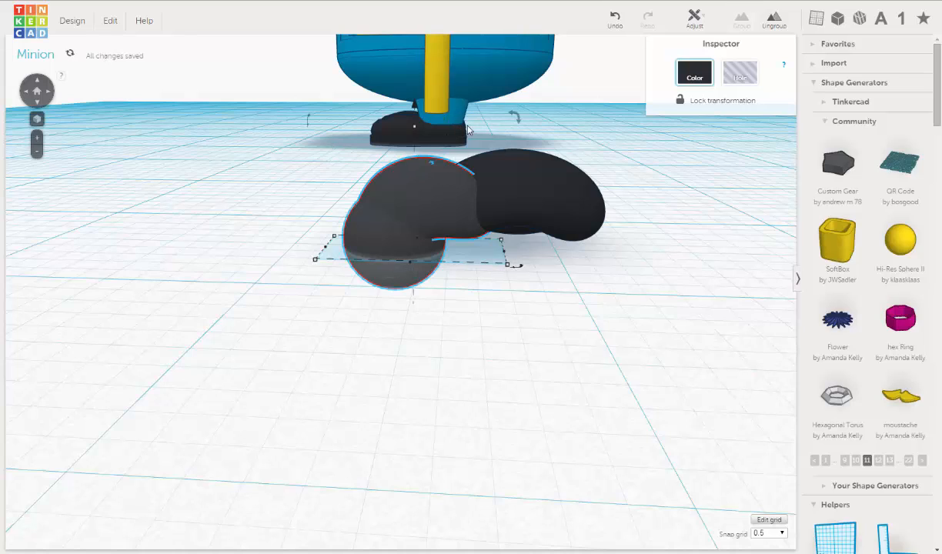
# Tilt the regrouped finger piece further downward and lower it slightly against the larger group.
pyautogui.moveTo(515, 117); pyautogui.dragTo(491, 73)
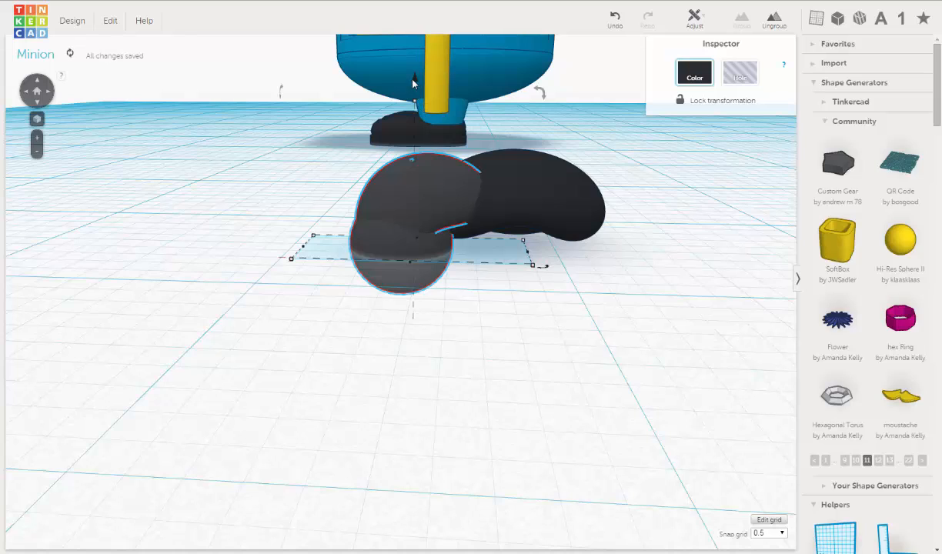
pyautogui.moveTo(413, 83); pyautogui.dragTo(413, 96)
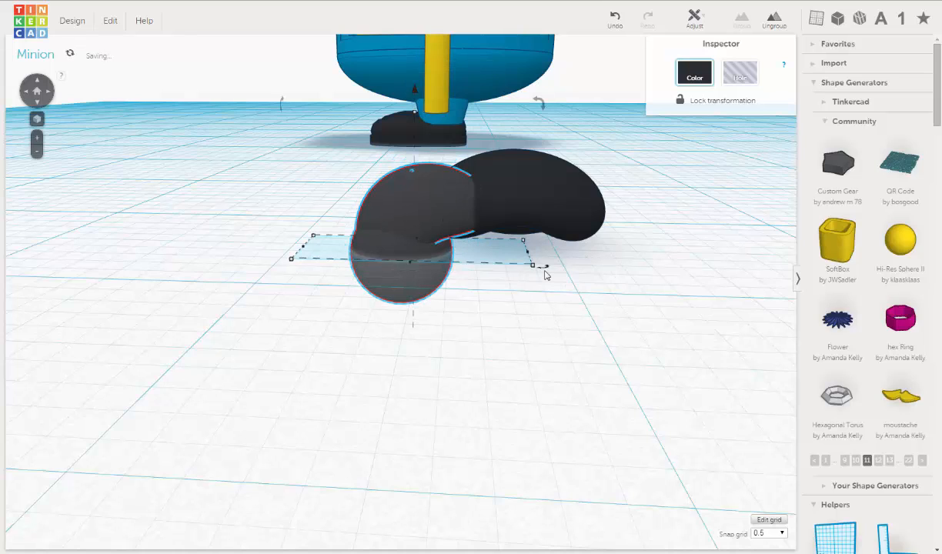
pyautogui.moveTo(514, 306); pyautogui.dragTo(666, 372, button='right')
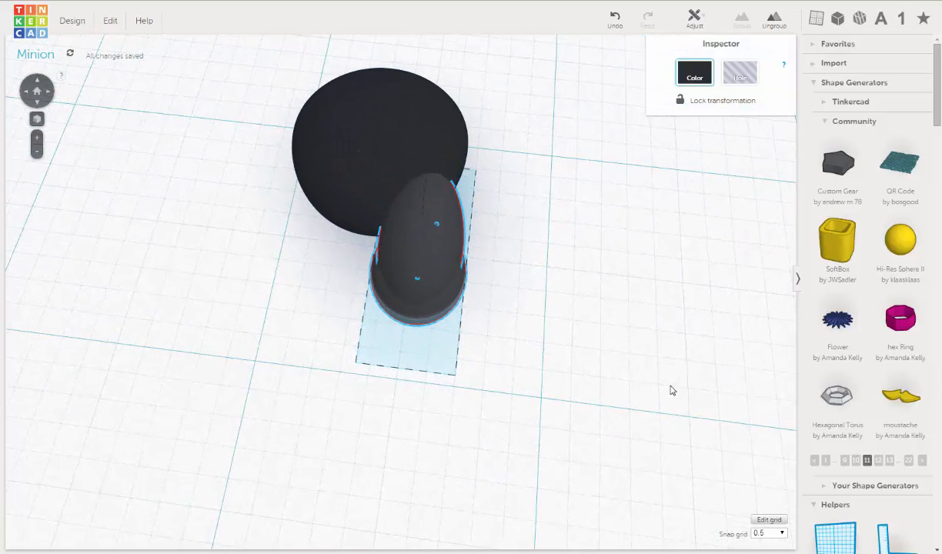
pyautogui.moveTo(479, 313); pyautogui.dragTo(515, 257, button='right')
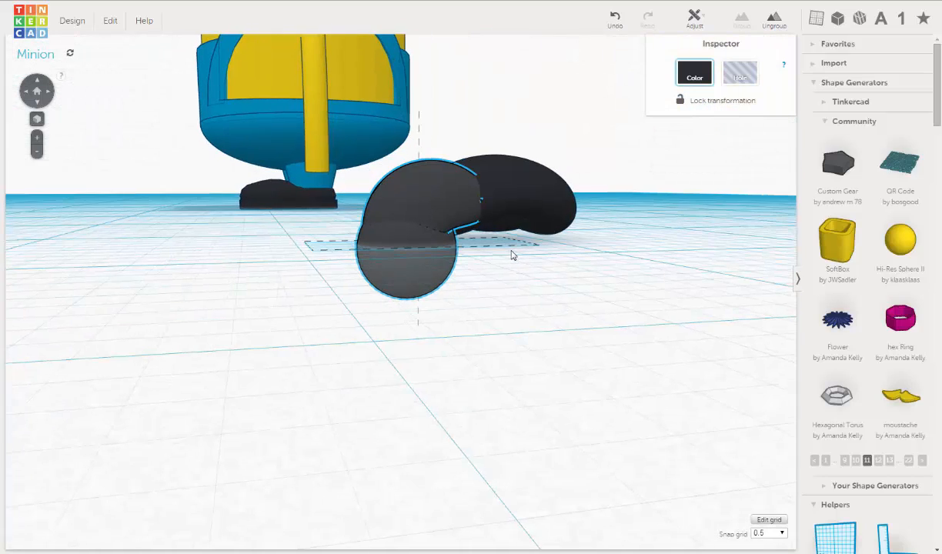
# Stretch the larger bean group to a height of 3.85 mm.
pyautogui.click(528, 207)
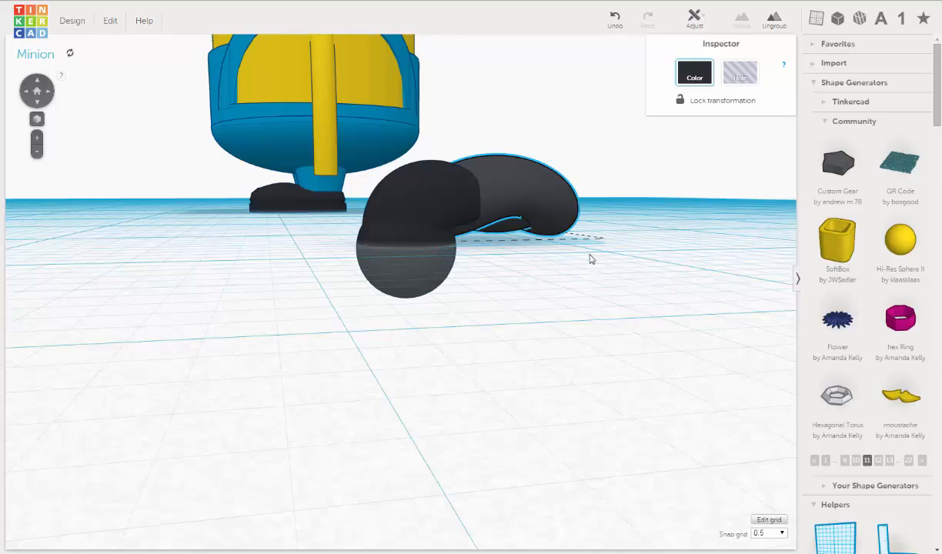
pyautogui.moveTo(592, 259); pyautogui.dragTo(652, 314, button='right')
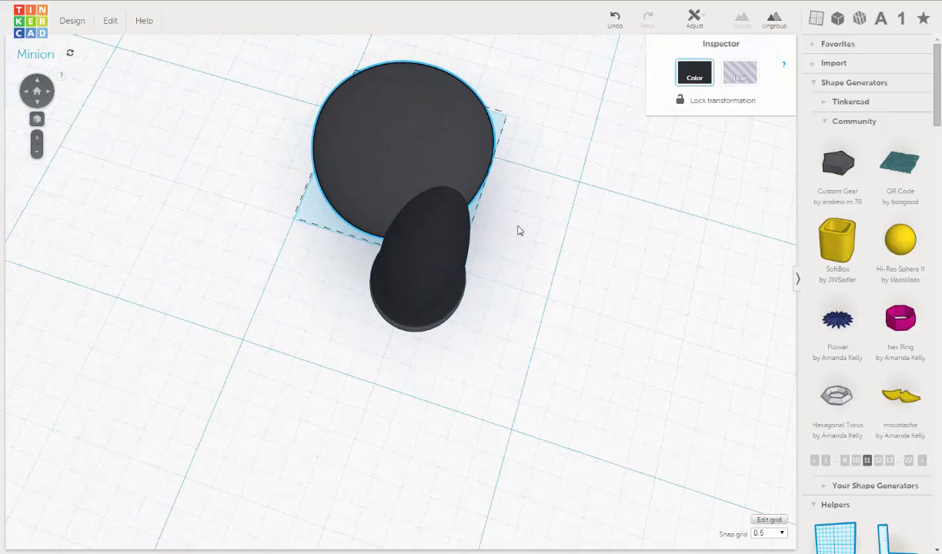
pyautogui.moveTo(520, 231); pyautogui.dragTo(480, 176, button='right')
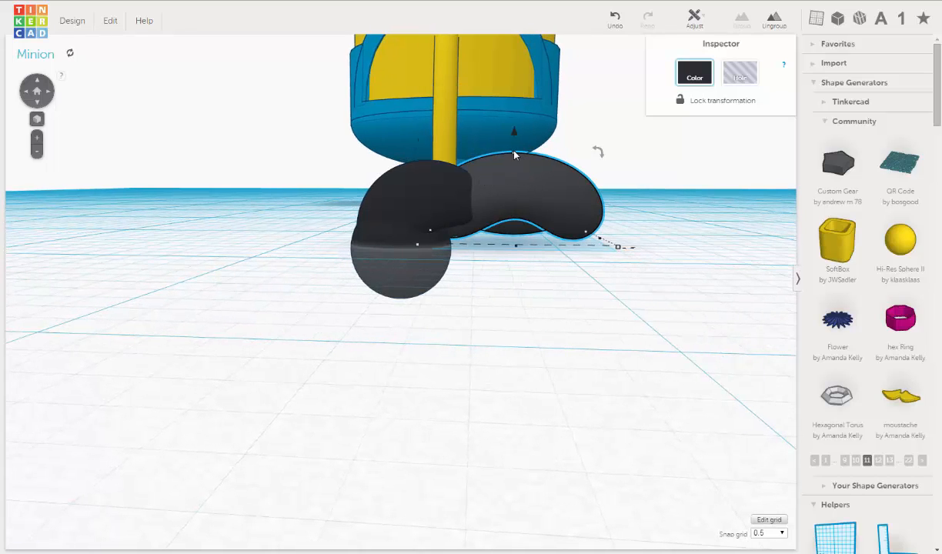
pyautogui.moveTo(515, 154); pyautogui.dragTo(517, 146)
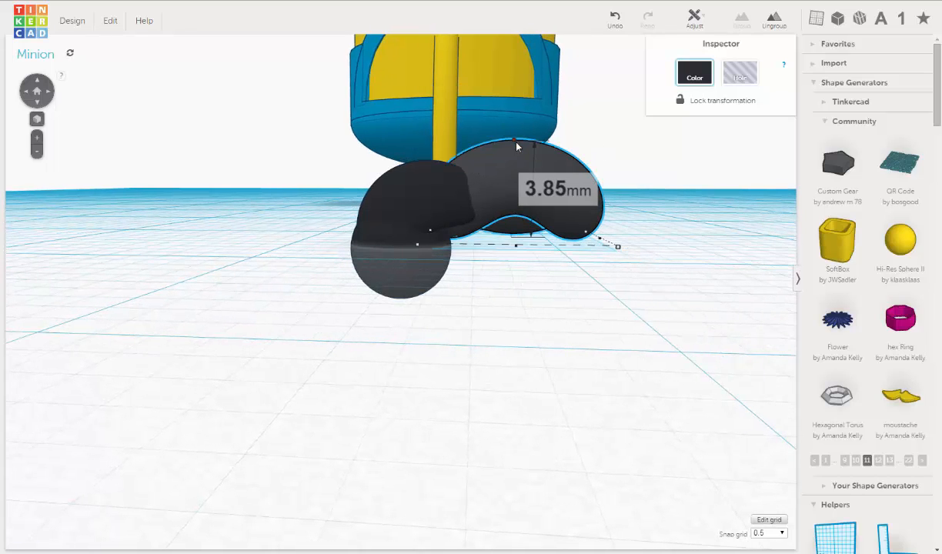
pyautogui.moveTo(488, 124); pyautogui.dragTo(669, 321, button='right')
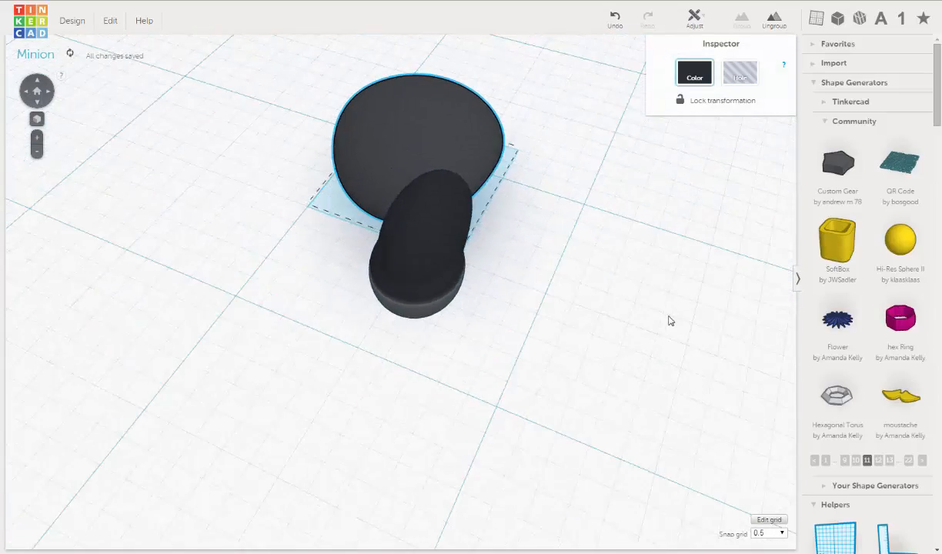
# Place a slightly smaller duplicate of the finger group beside the original along the edge of the larger group.
pyautogui.click(402, 306)
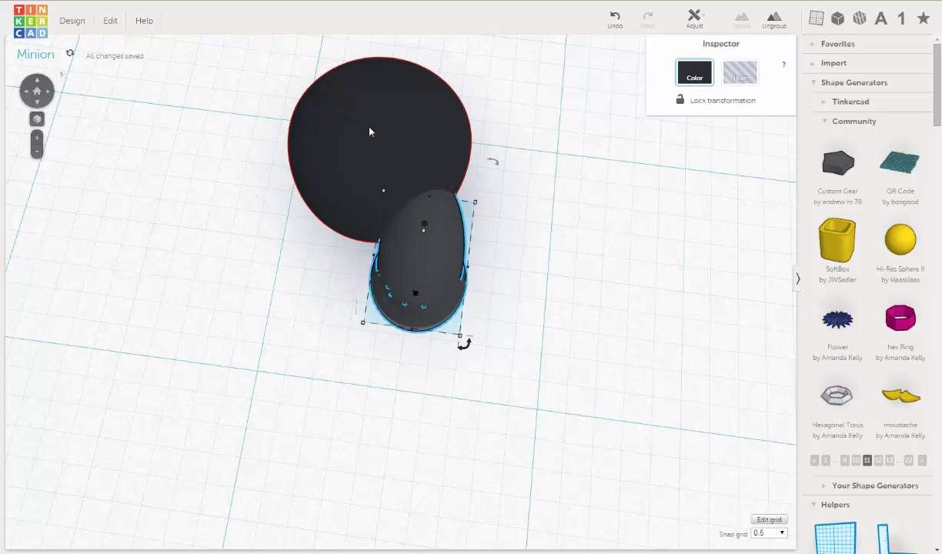
pyautogui.click(114, 25)
pyautogui.click(115, 70)
pyautogui.press('Left')
pyautogui.press('Left')
pyautogui.press('Left')
pyautogui.press('Left')
pyautogui.press('Left')
pyautogui.press('Left')
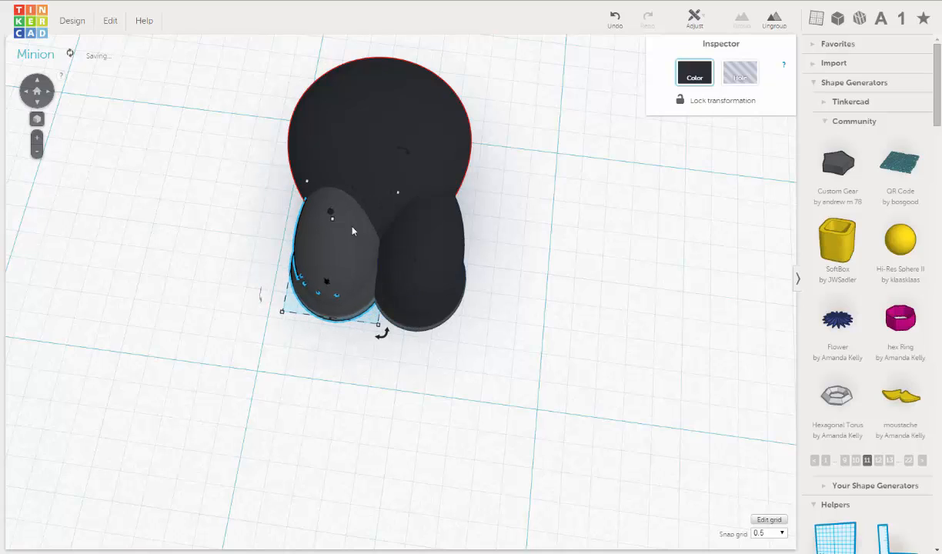
pyautogui.press('Left')
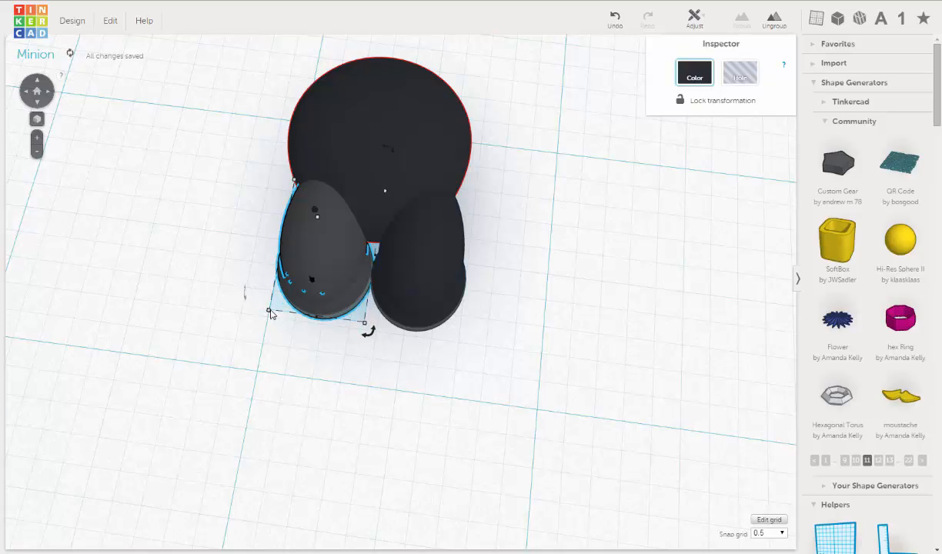
pyautogui.moveTo(269, 312)
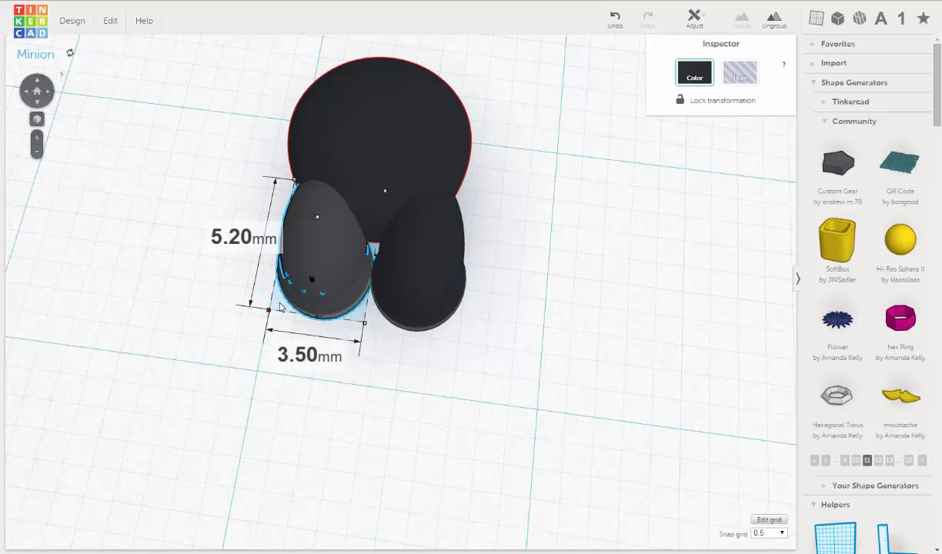
pyautogui.moveTo(286, 301); pyautogui.dragTo(286, 302)
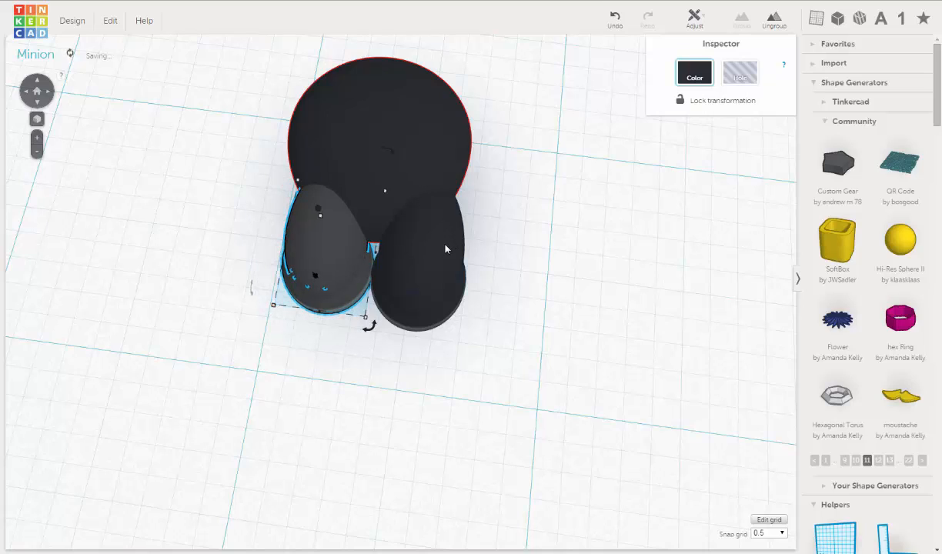
# Duplicate the second finger group and rotate the copy so it splays outward from the other fingers.
pyautogui.moveTo(445, 248); pyautogui.dragTo(445, 248)
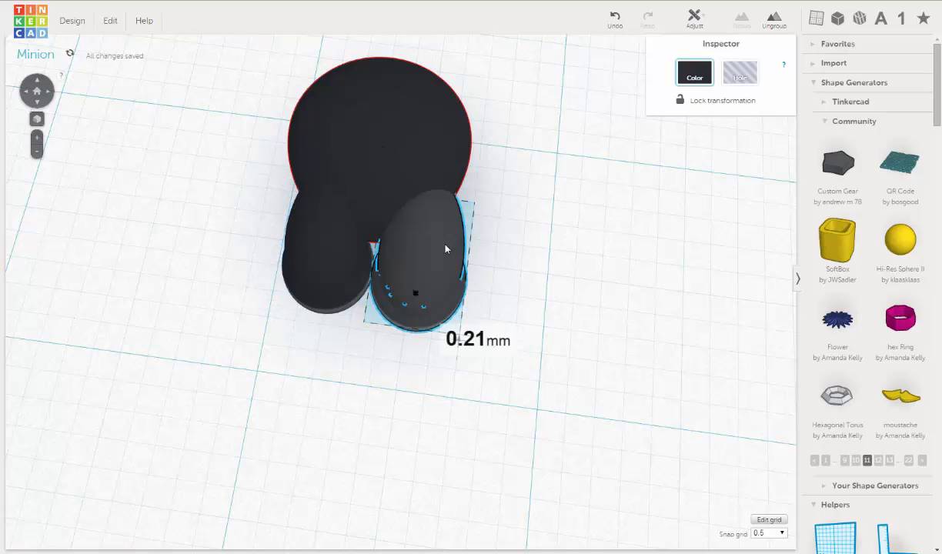
pyautogui.click(110, 23)
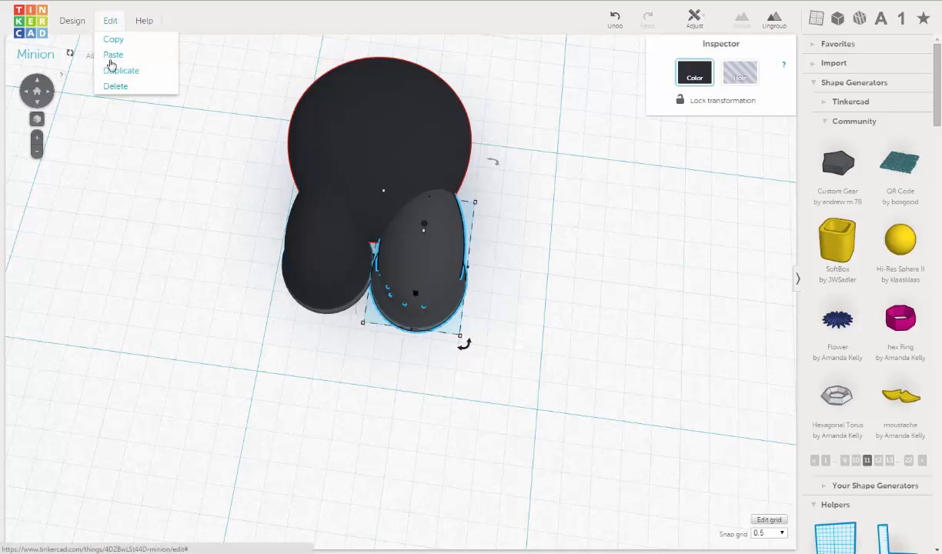
pyautogui.click(112, 71)
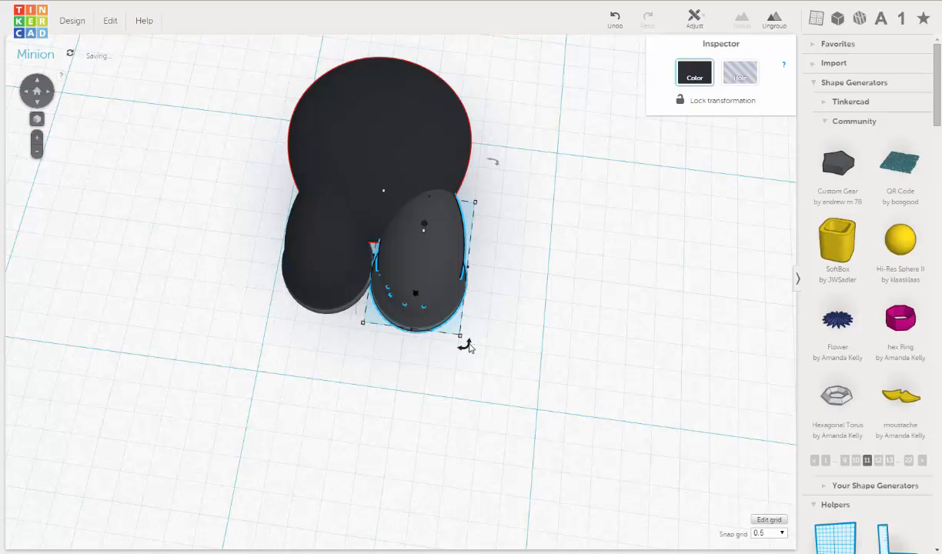
pyautogui.moveTo(466, 344); pyautogui.dragTo(509, 309)
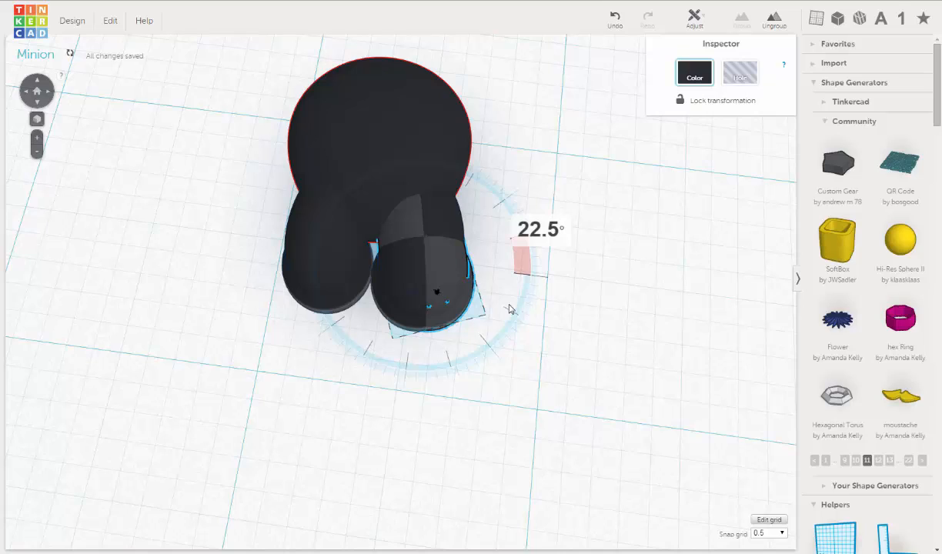
pyautogui.moveTo(509, 309); pyautogui.dragTo(520, 236)
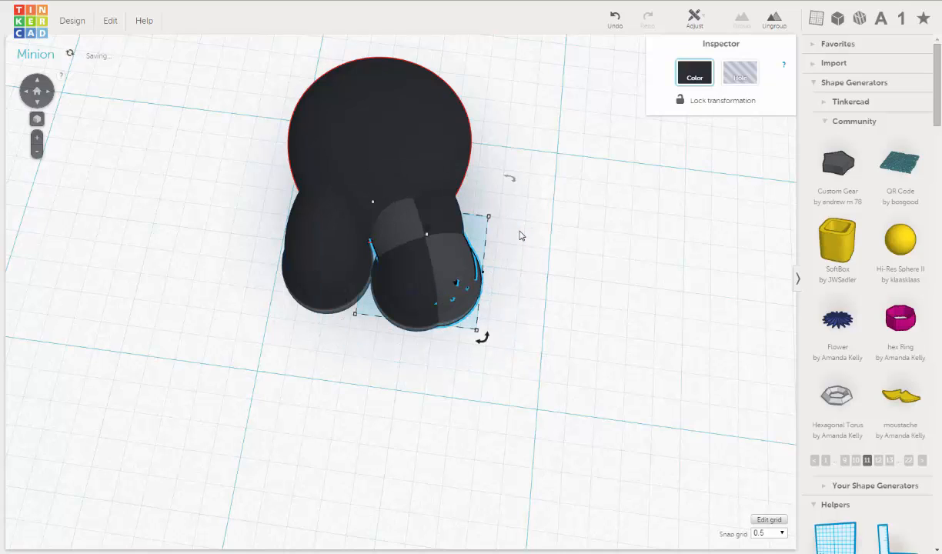
# Move the duplicated finger along the palm and outward until it sits against the palm's side as a thumb.
pyautogui.press('Up')
pyautogui.press('Up')
pyautogui.press('Up')
pyautogui.press('Up')
pyautogui.press('Up')
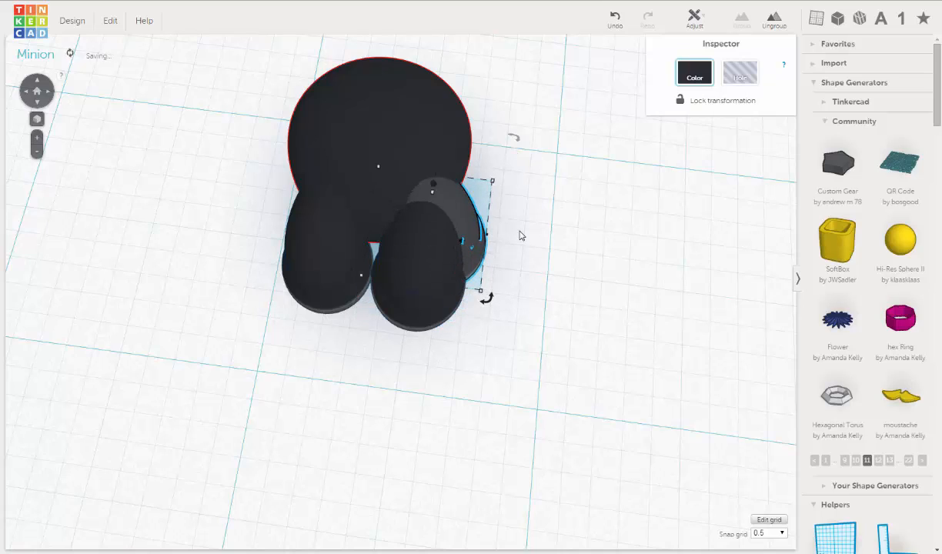
pyautogui.press('Up')
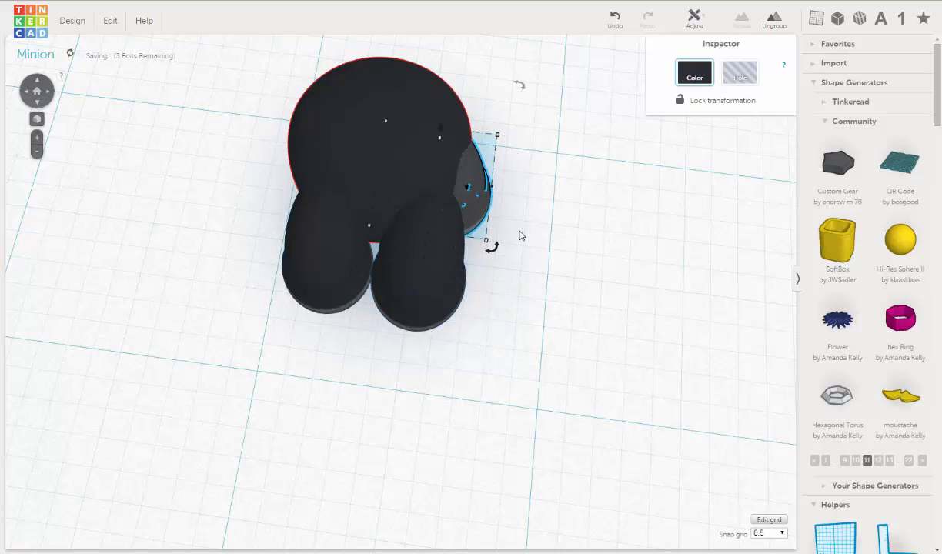
pyautogui.press('Right')
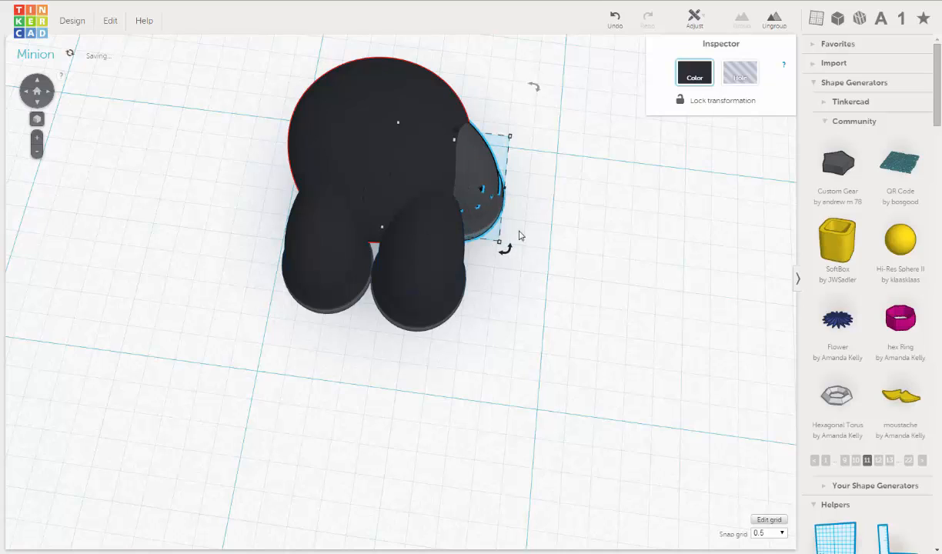
pyautogui.press('Right')
pyautogui.press('Right')
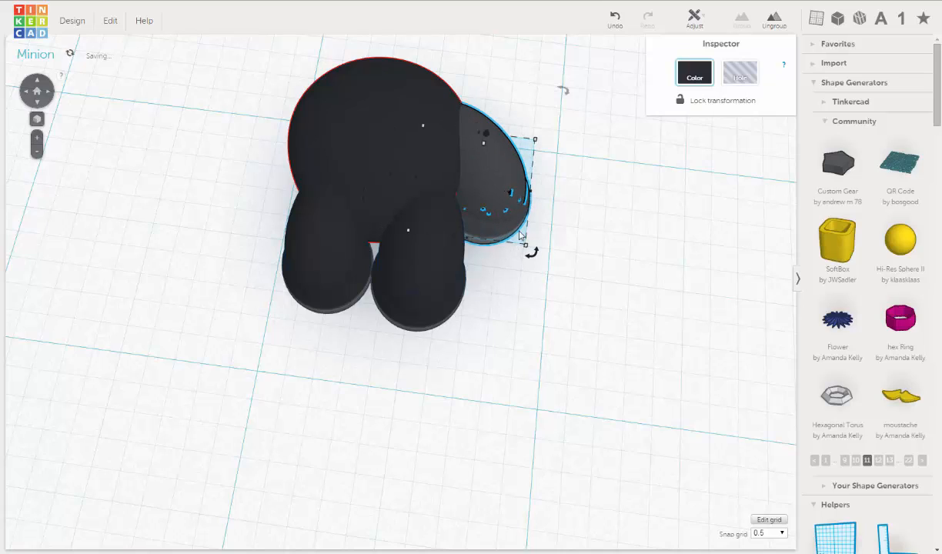
pyautogui.press('Right')
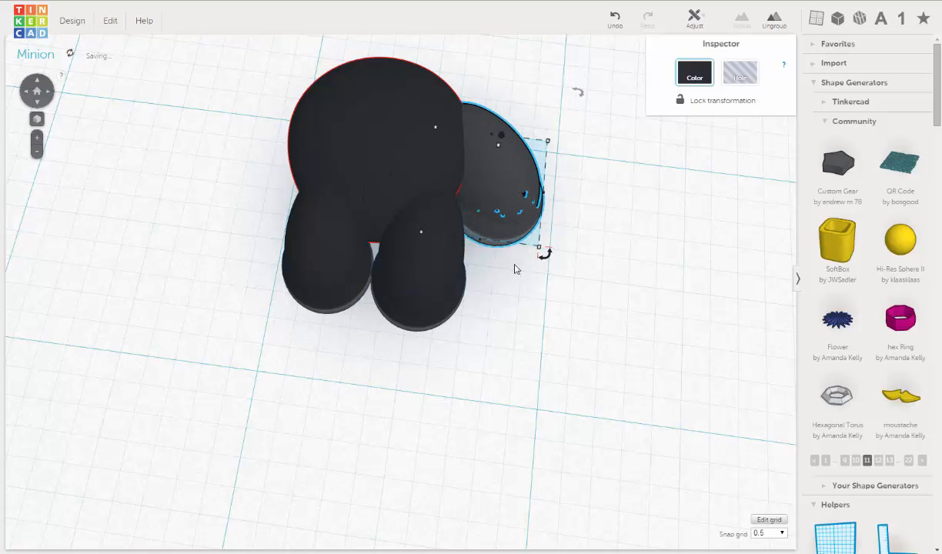
# Rotate the thumb group slightly back in line with the fingers and nudge it closer to the palm.
pyautogui.moveTo(396, 208); pyautogui.dragTo(359, 147, button='right')
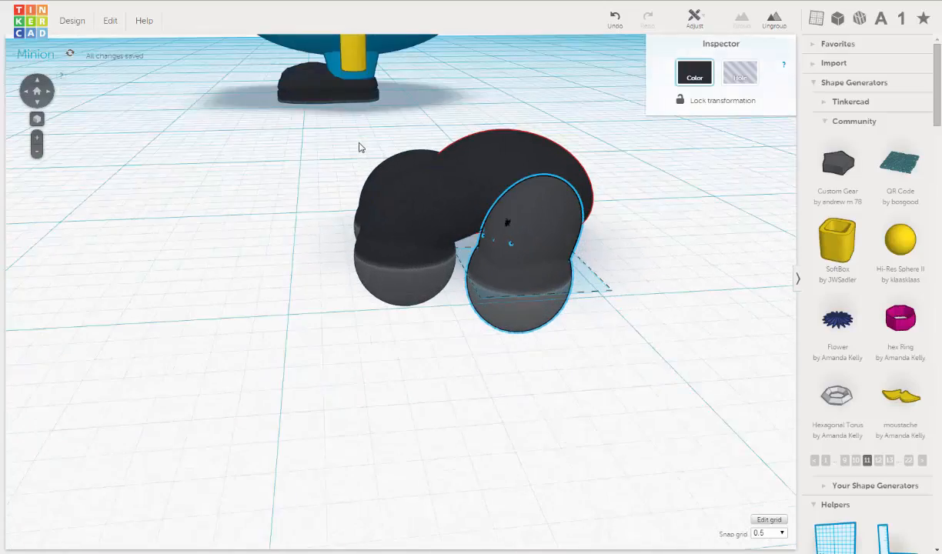
pyautogui.moveTo(359, 183); pyautogui.dragTo(363, 267, button='right')
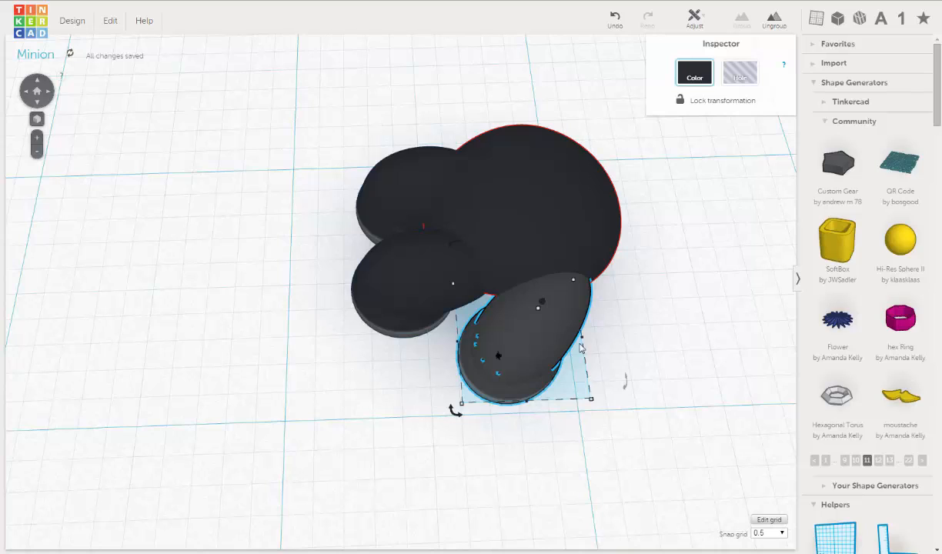
pyautogui.moveTo(453, 410); pyautogui.dragTo(471, 442)
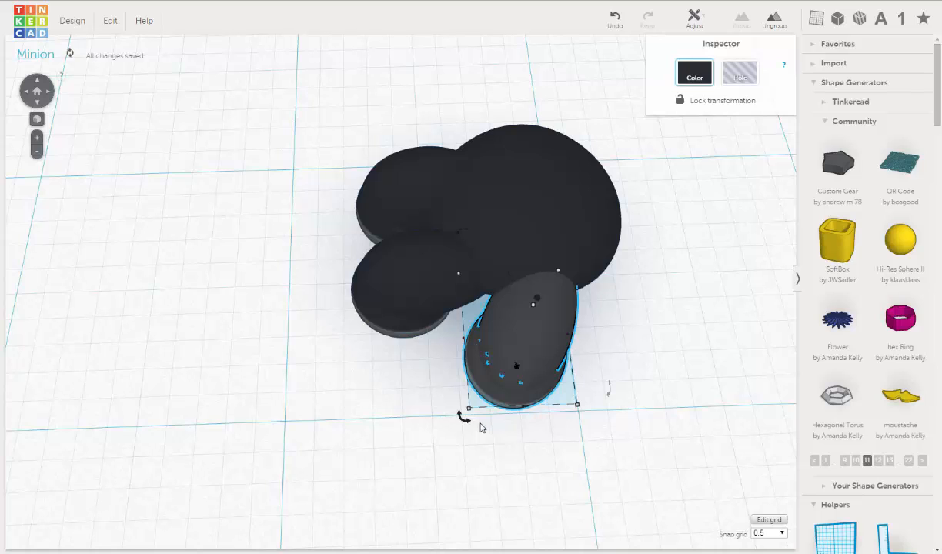
pyautogui.press('Up')
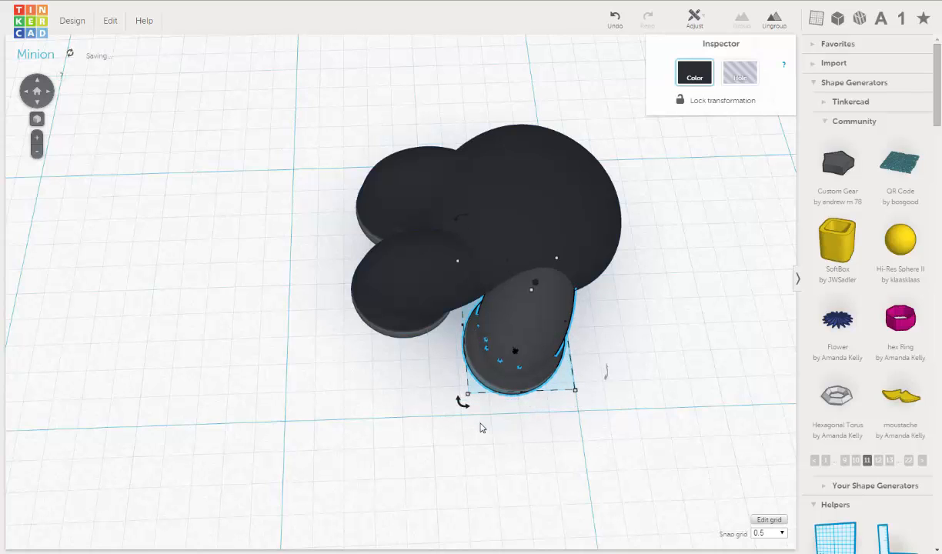
pyautogui.moveTo(523, 248); pyautogui.dragTo(334, 311, button='right')
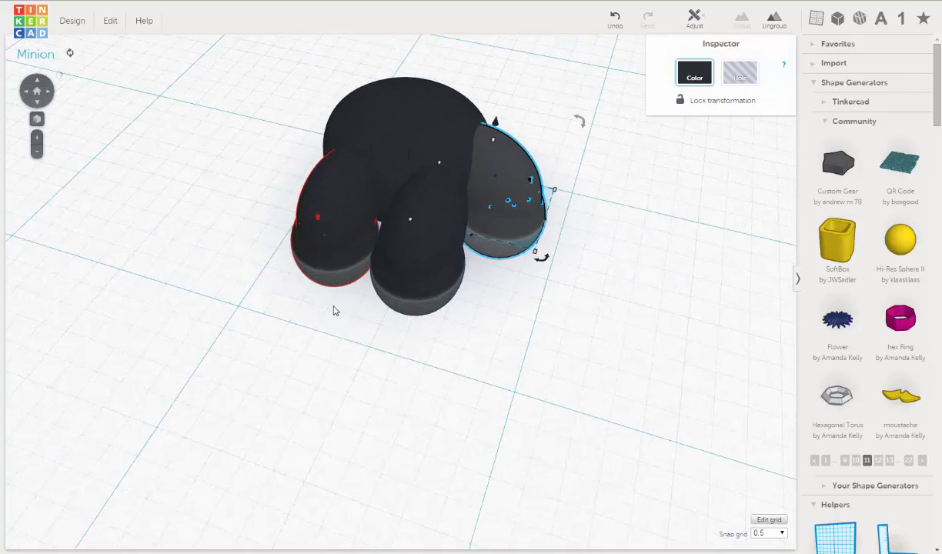
pyautogui.moveTo(326, 381); pyautogui.dragTo(327, 471, button='middle')
pyautogui.moveTo(443, 399); pyautogui.dragTo(396, 158, button='right')
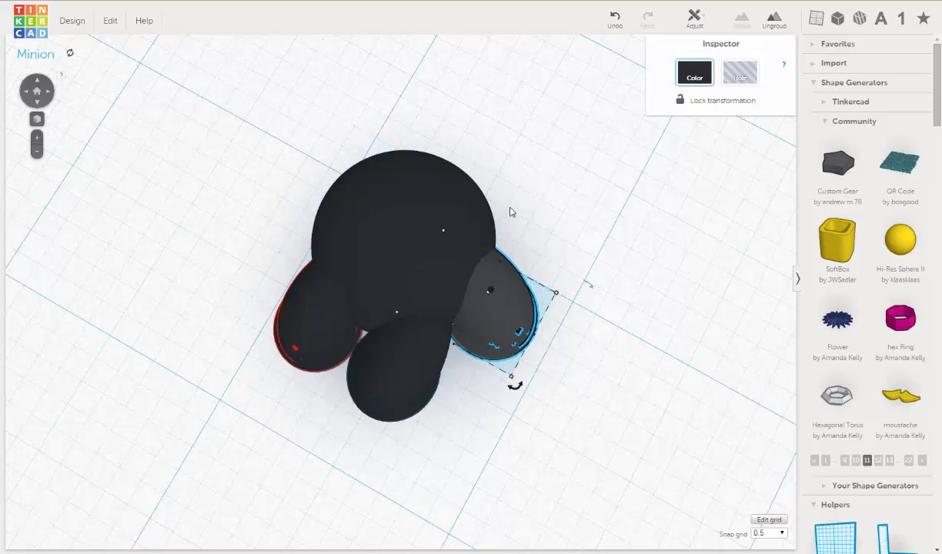
pyautogui.moveTo(466, 229); pyautogui.dragTo(412, 257, button='middle')
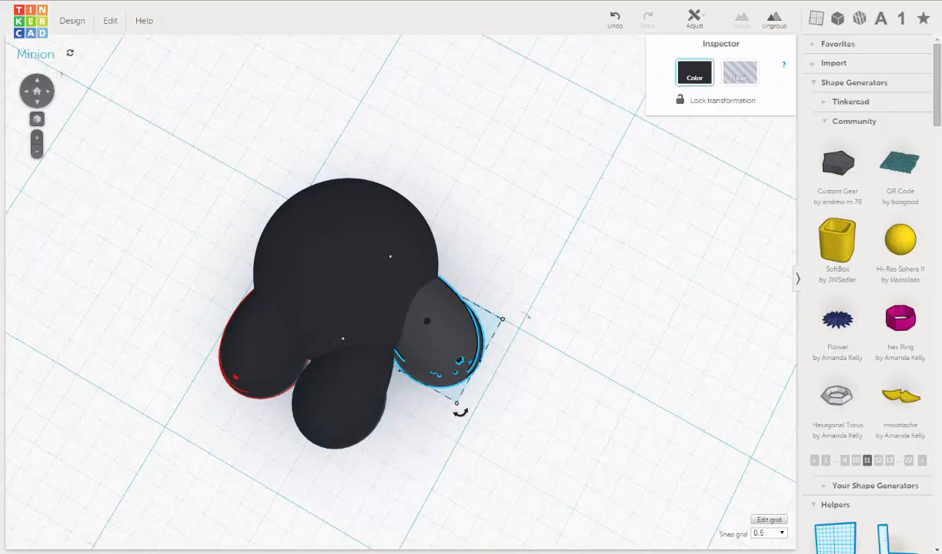
# Find the Wedge on page 6 of the community shape generators and place it on the workplane at the hand.
pyautogui.click(161, 2)
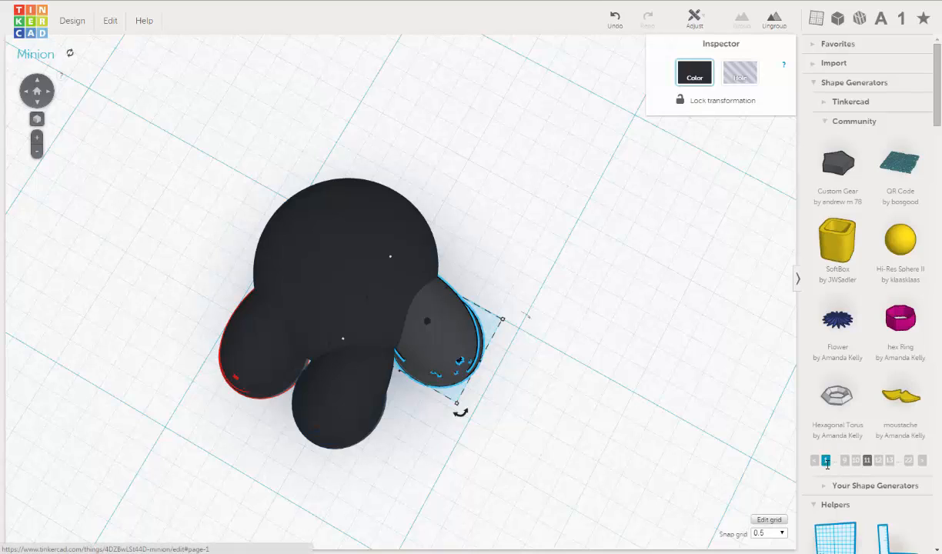
pyautogui.click(826, 461)
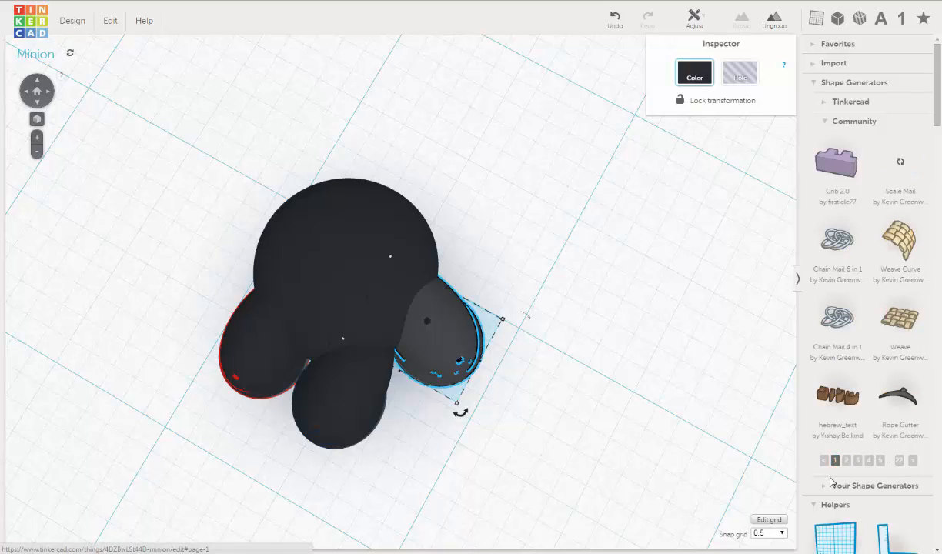
pyautogui.click(879, 461)
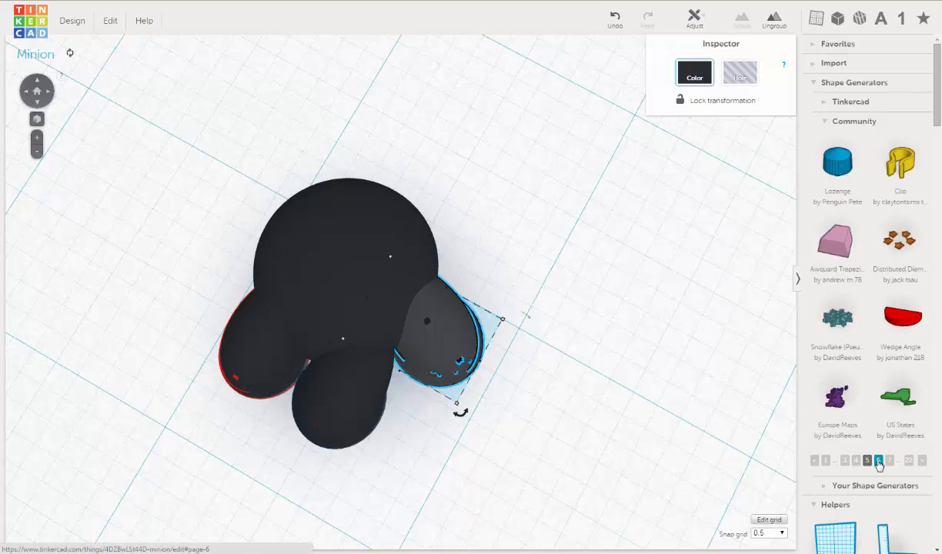
pyautogui.click(876, 461)
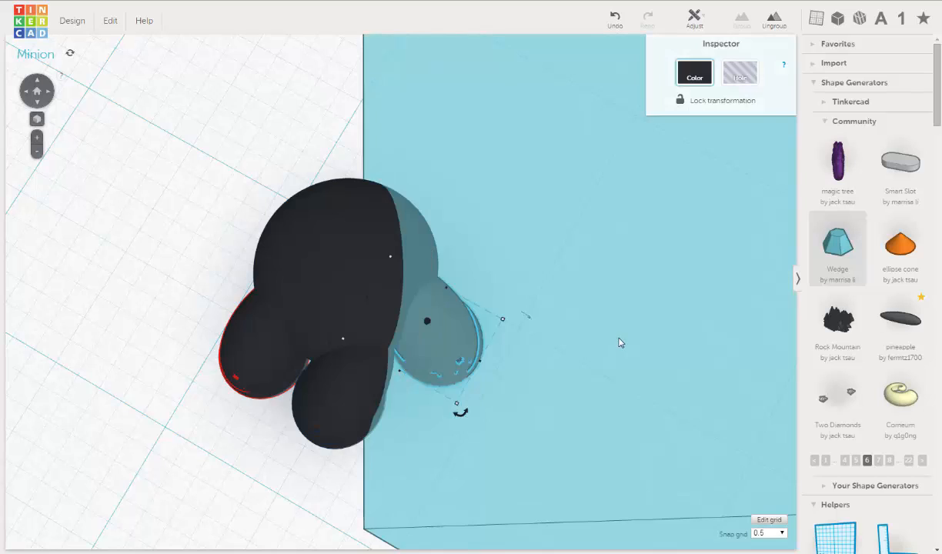
pyautogui.click(582, 271)
pyautogui.scroll(-3, 581, 269)
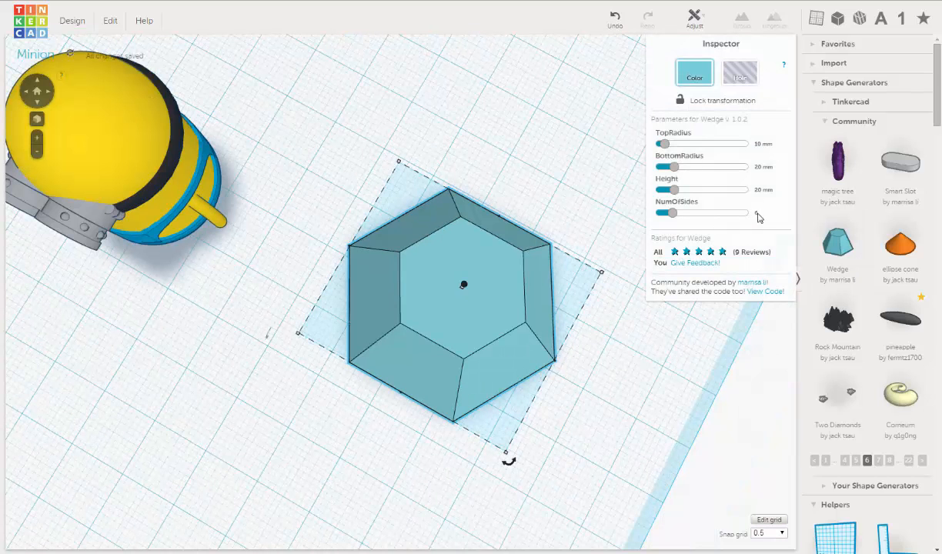
# Set the wedge's number of sides to 20.
pyautogui.click(787, 216)
pyautogui.write('20')
pyautogui.press('Return')
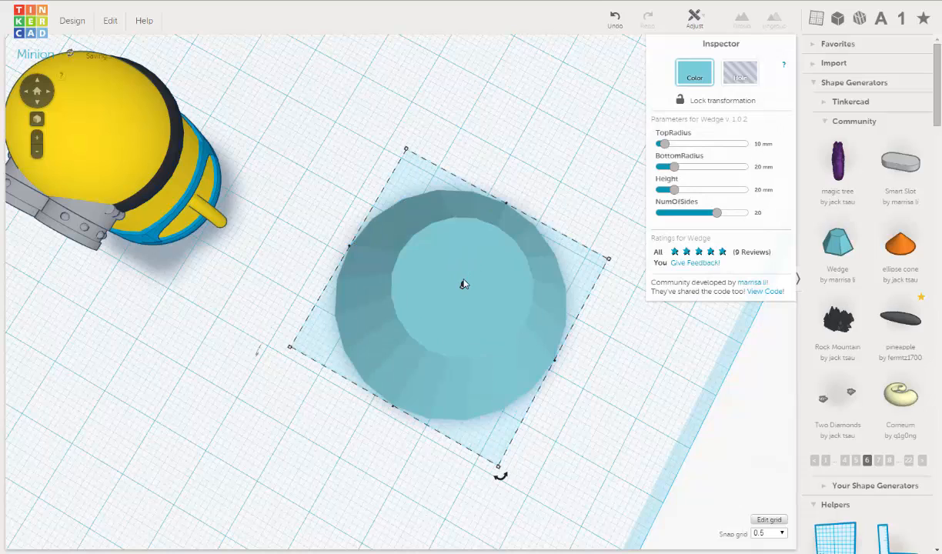
# Increase the wedge's number of sides to 25 for a rounder cone.
pyautogui.click(765, 222)
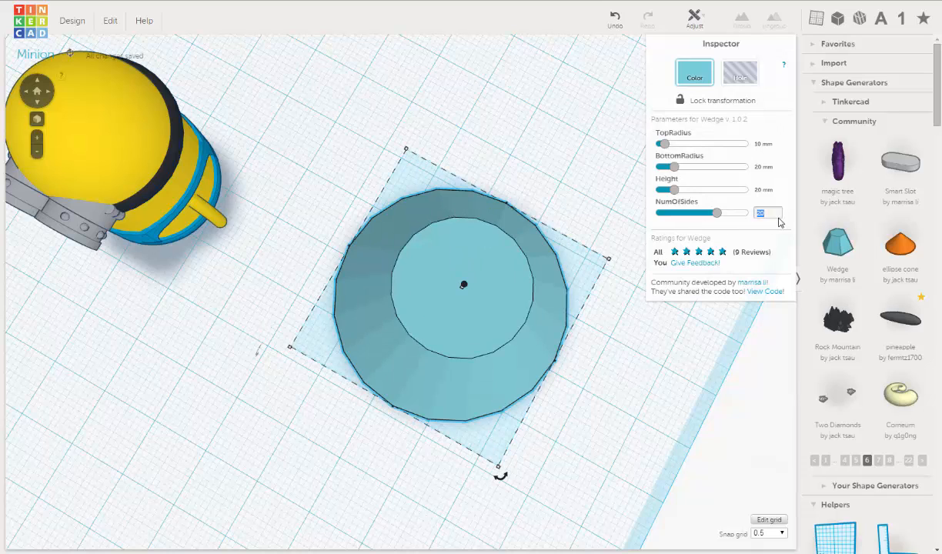
pyautogui.write('25')
pyautogui.press('Return')
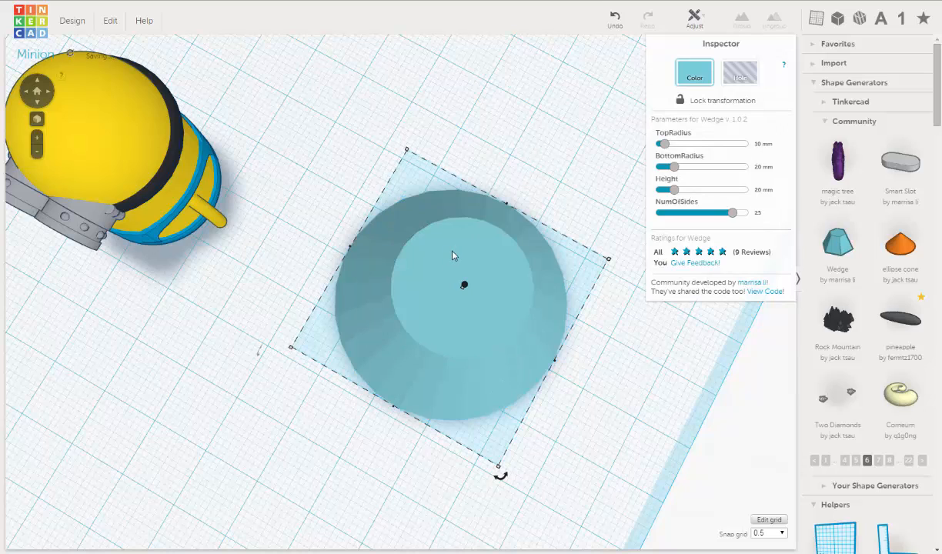
# Set the wedge's top radius to 4 mm and its bottom radius to 8 mm.
pyautogui.moveTo(448, 218)
pyautogui.mouseDown(button='right')
pyautogui.moveTo(456, 178)
pyautogui.moveTo(435, 169)
pyautogui.moveTo(454, 220)
pyautogui.moveTo(442, 206)
pyautogui.mouseUp(button='right')
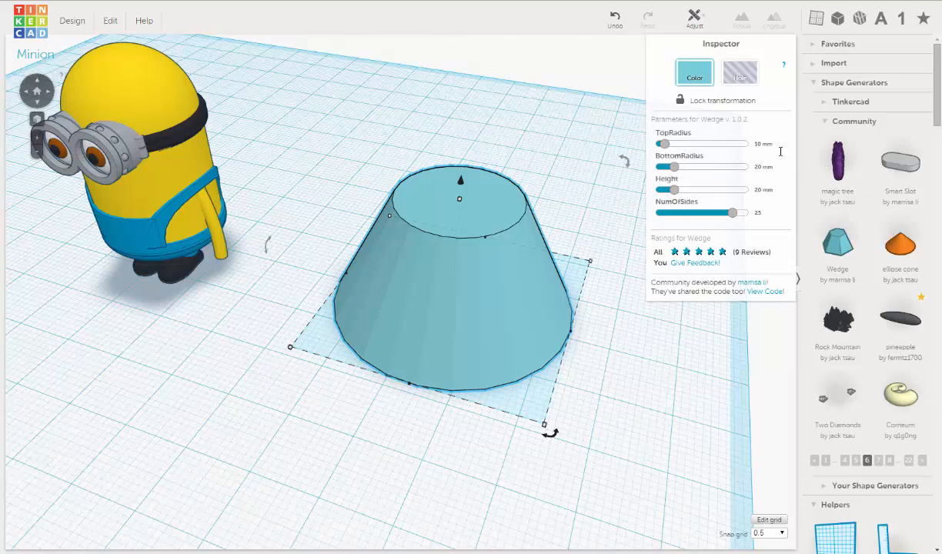
pyautogui.click(765, 144)
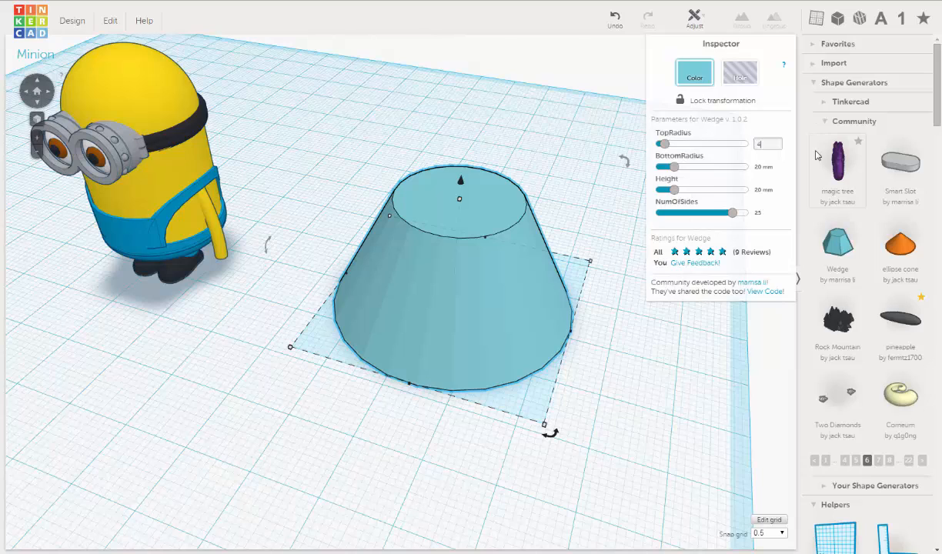
pyautogui.press('Return')
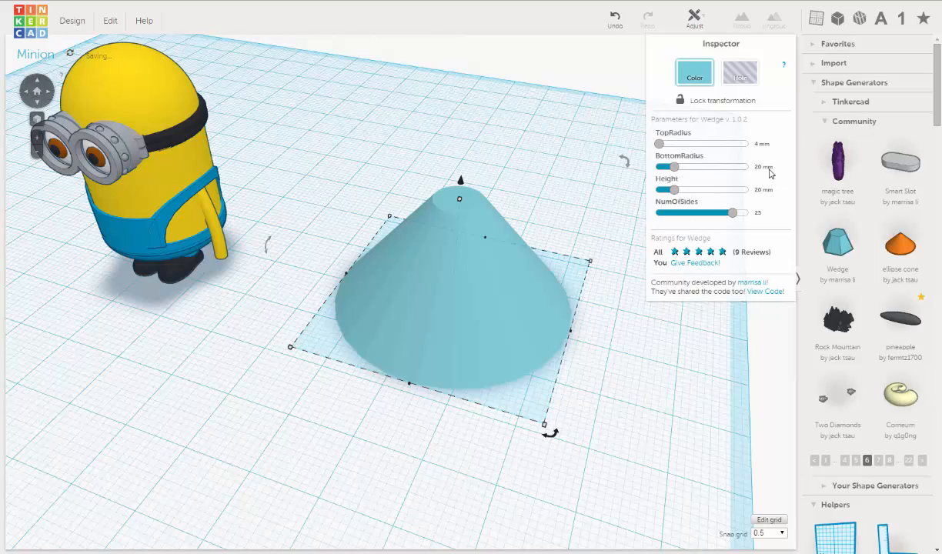
pyautogui.click(769, 169)
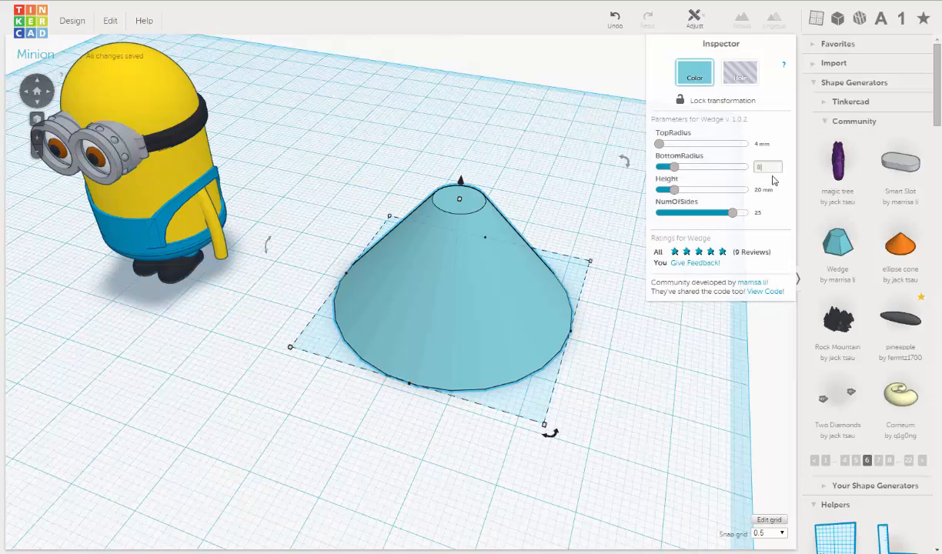
pyautogui.write('8')
pyautogui.press('Return')
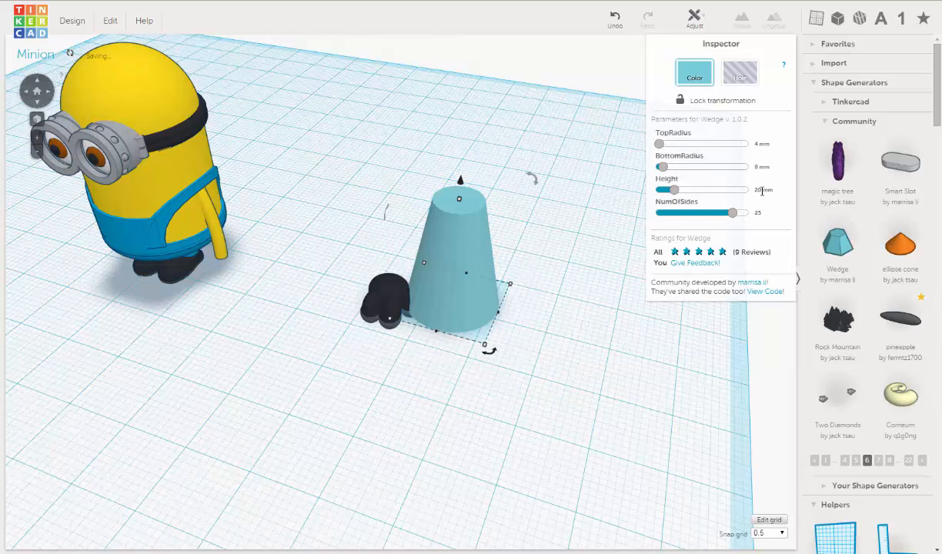
# Set the wedge's height to 5 mm.
pyautogui.click(764, 190)
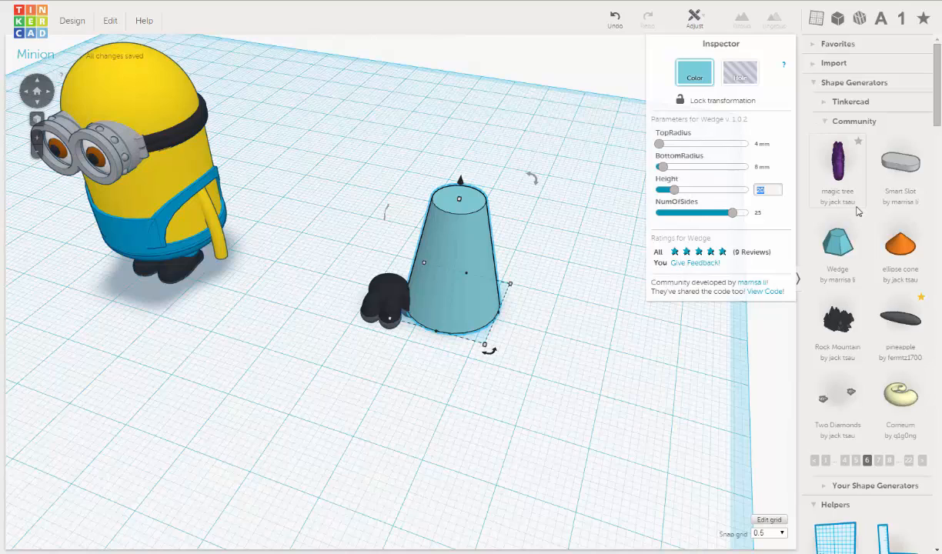
pyautogui.write('5')
pyautogui.press('Return')
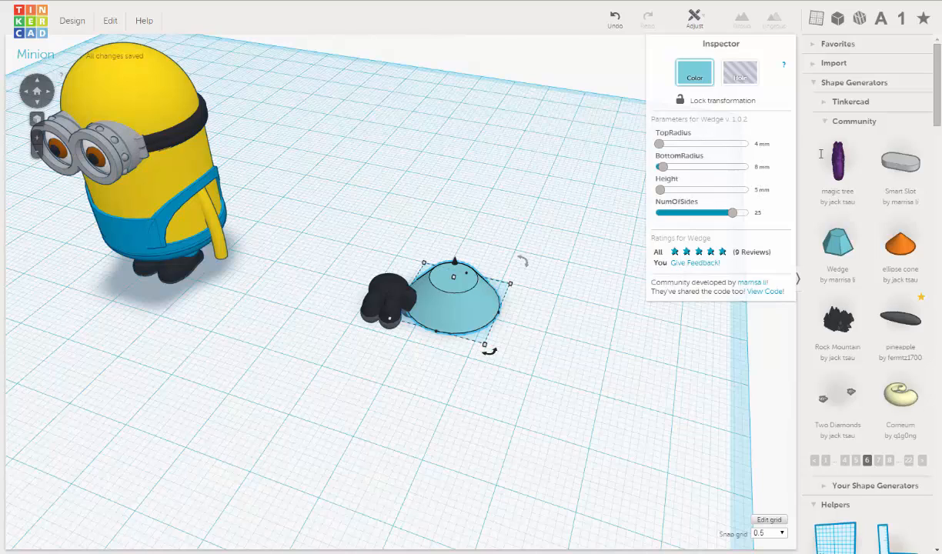
# Set the wedge's top radius to 2 mm and its bottom radius to 4 mm.
pyautogui.click(762, 144)
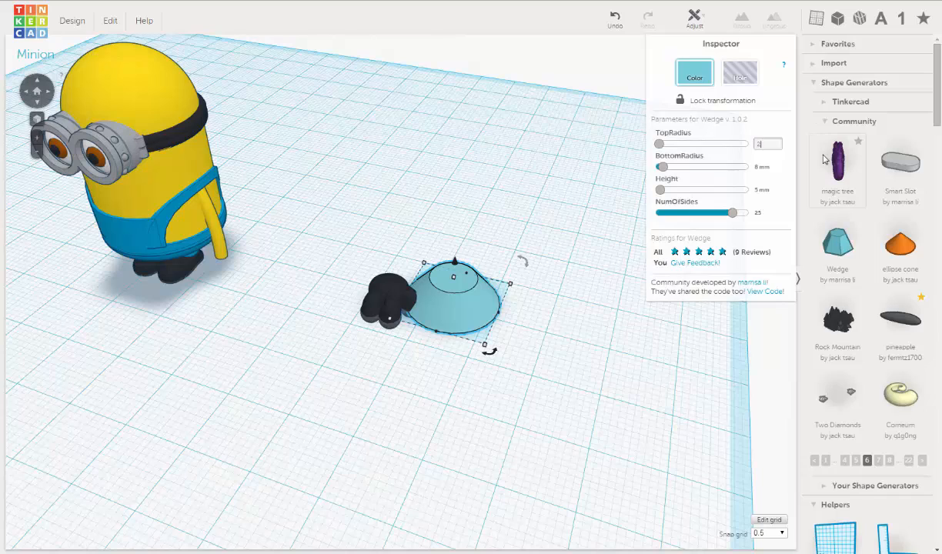
pyautogui.write('2')
pyautogui.press('Return')
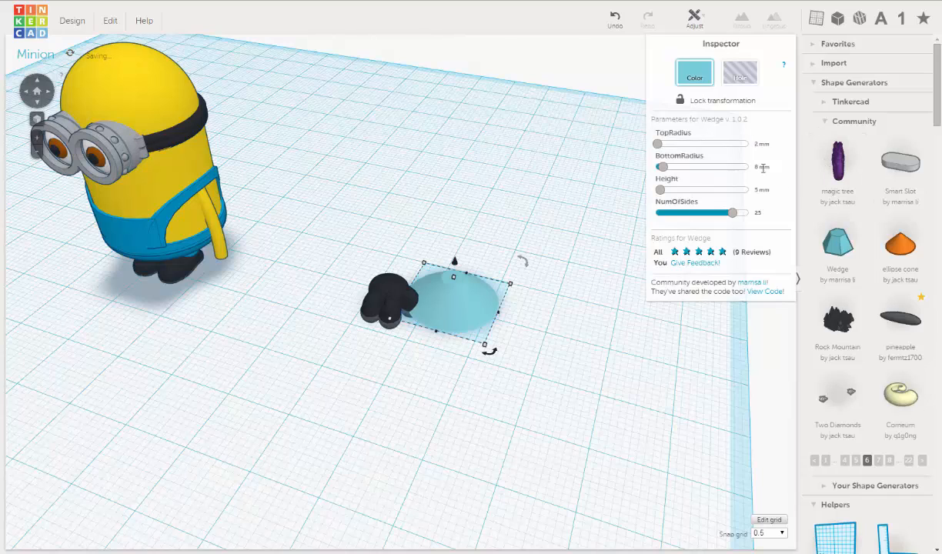
pyautogui.click(761, 167)
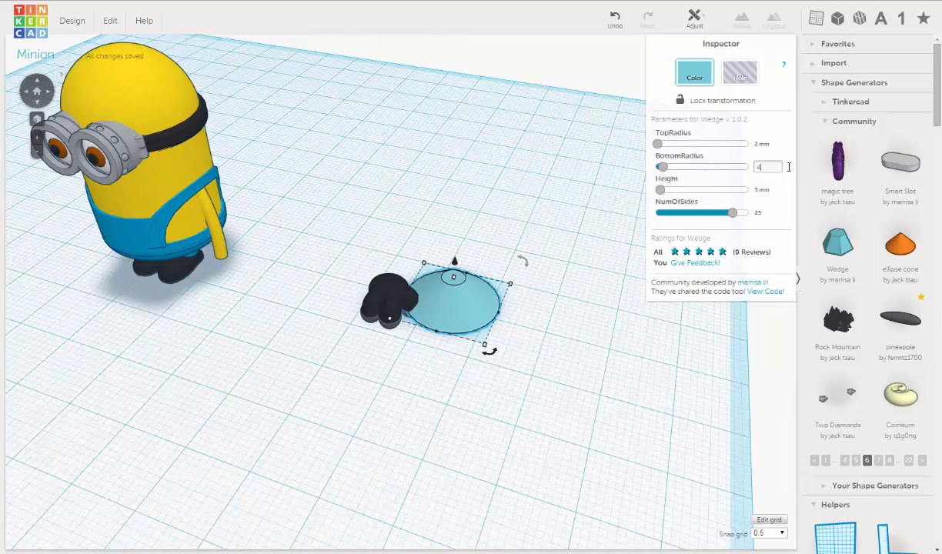
pyautogui.press('Return')
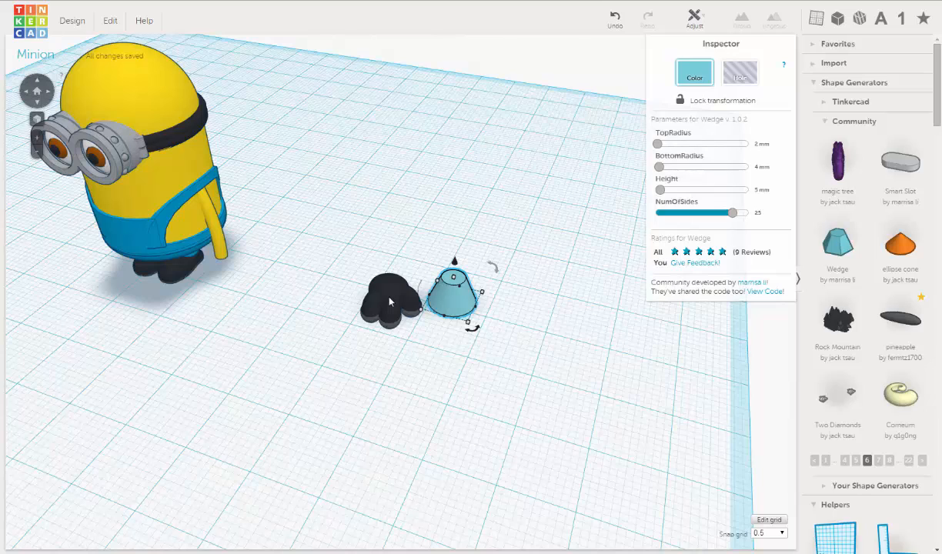
# Try to tip the wedge over onto its side next to the black hand, and undo the rotation.
pyautogui.press('f')
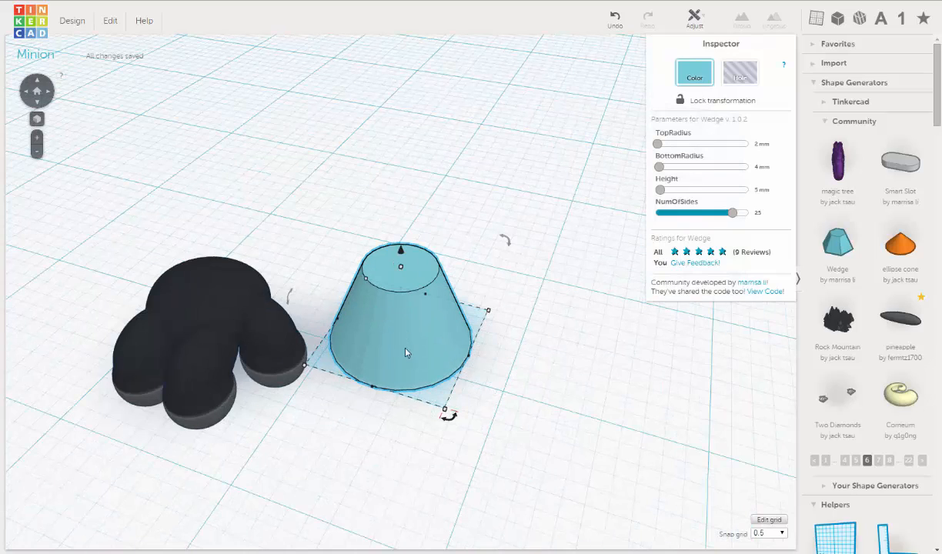
pyautogui.moveTo(408, 378); pyautogui.dragTo(438, 243, button='right')
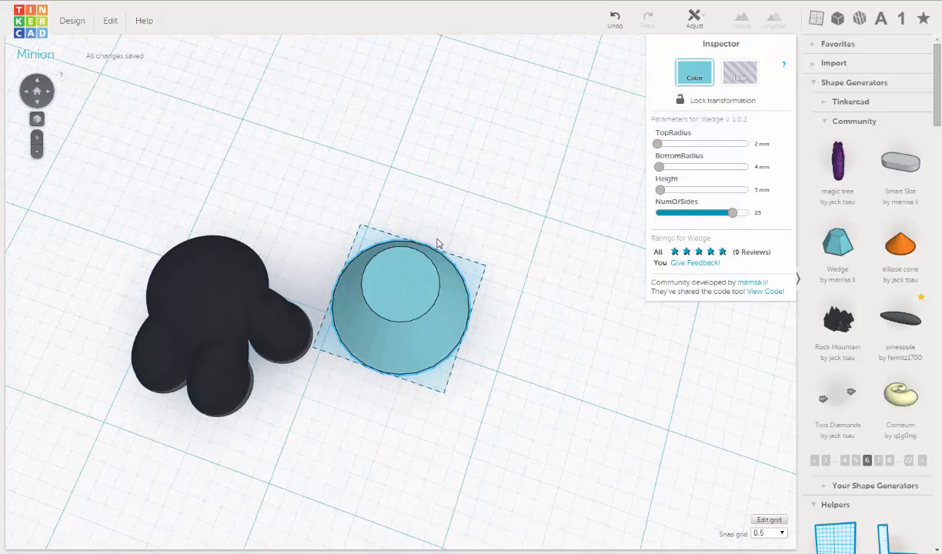
pyautogui.moveTo(330, 308); pyautogui.dragTo(430, 255, button='right')
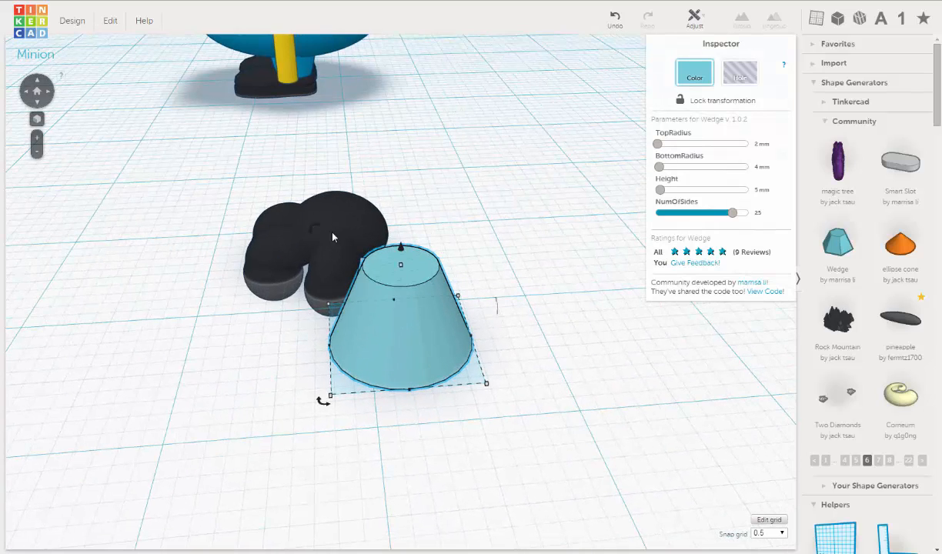
pyautogui.moveTo(316, 229); pyautogui.dragTo(306, 243)
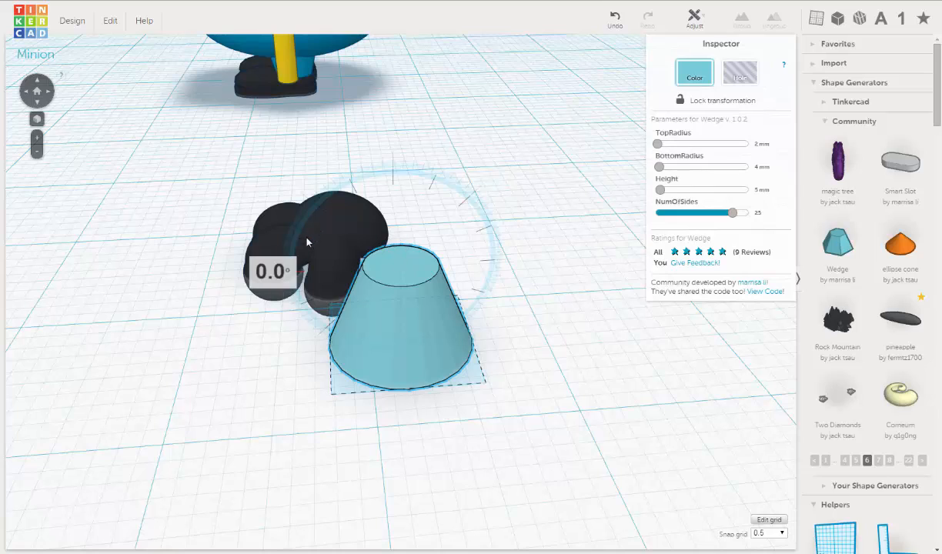
pyautogui.moveTo(306, 288); pyautogui.dragTo(358, 355)
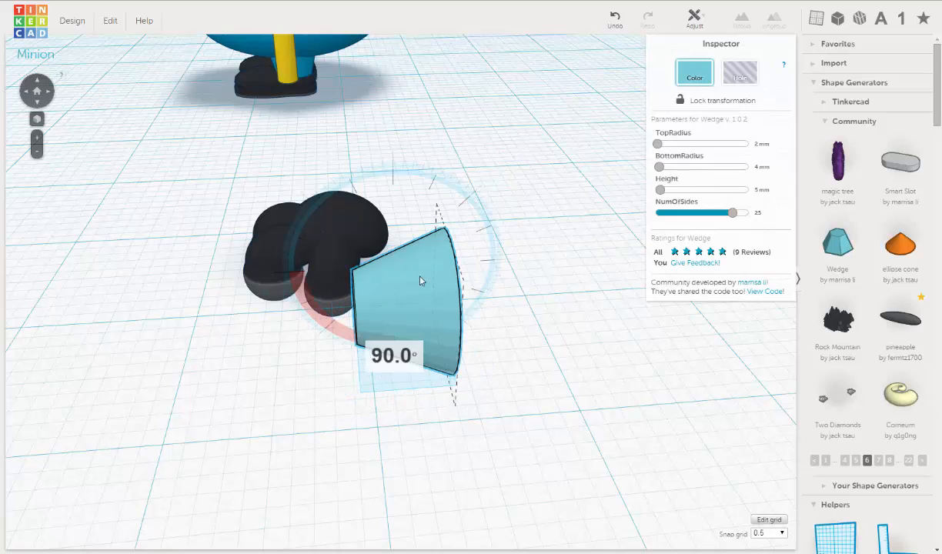
pyautogui.moveTo(420, 281); pyautogui.dragTo(379, 325)
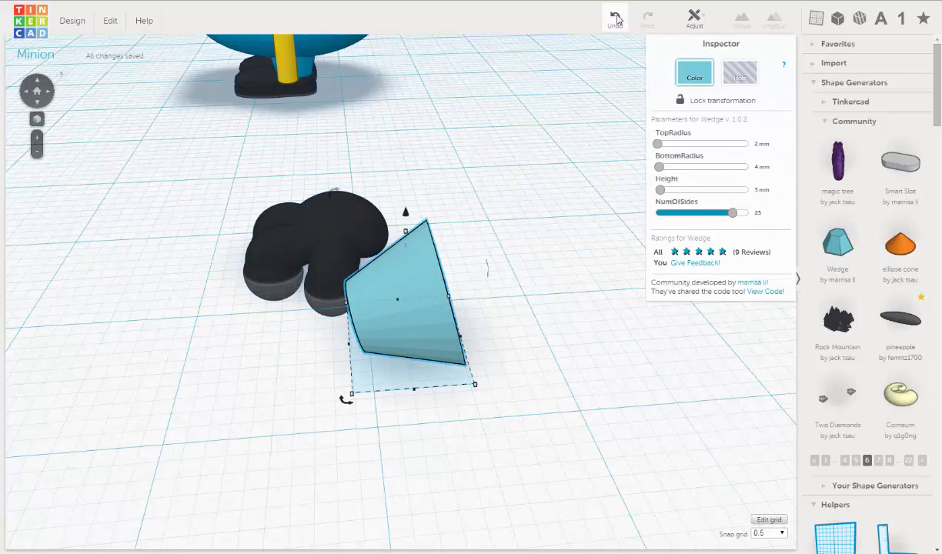
pyautogui.click(616, 20)
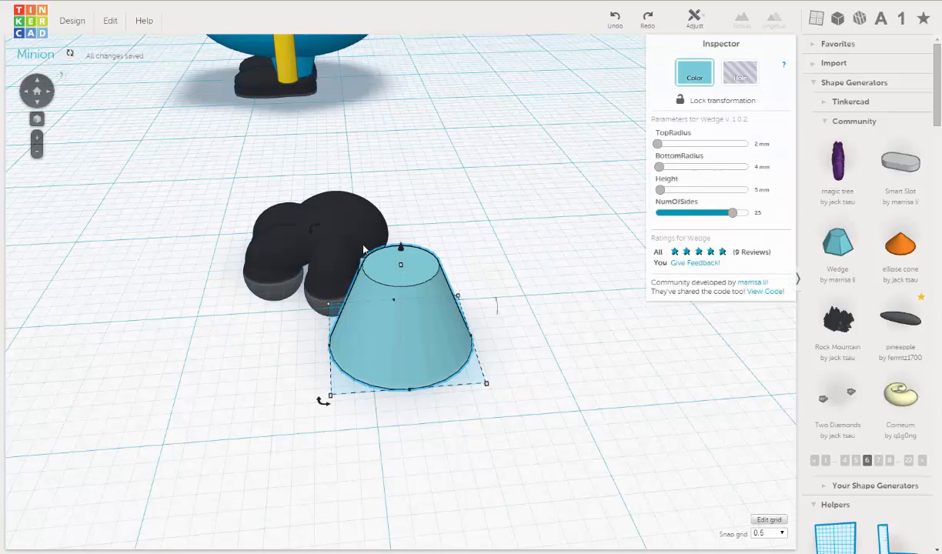
# Rotate the wedge 90° onto its side so its narrow end faces the same way as the fingers.
pyautogui.moveTo(315, 230); pyautogui.dragTo(306, 273)
pyautogui.moveTo(316, 307); pyautogui.dragTo(425, 324)
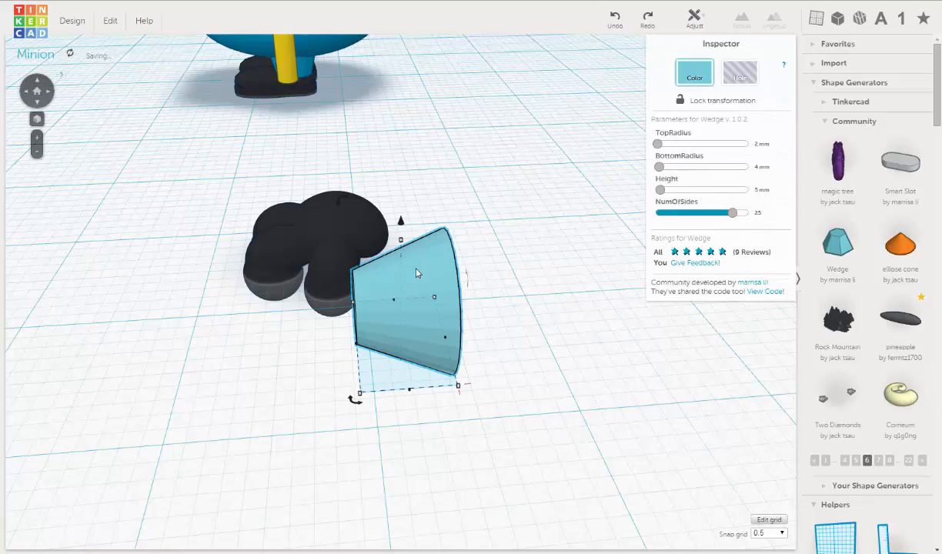
# Nudge the wedge across the workplane until its narrow end sits in the back of the black palm, opposite the fingers.
pyautogui.moveTo(434, 318); pyautogui.dragTo(537, 296, button='right')
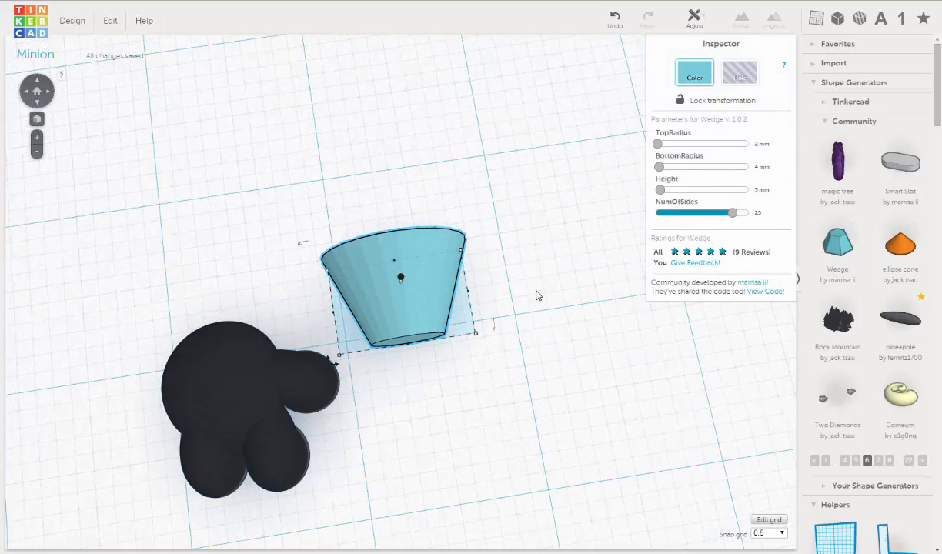
pyautogui.press('Left')
pyautogui.press('Left')
pyautogui.press('Left')
pyautogui.press('Left')
pyautogui.press('Left')
pyautogui.press('Left')
pyautogui.press('Left')
pyautogui.press('Left')
pyautogui.press('Left')
pyautogui.press('Left')
pyautogui.press('Left')
pyautogui.press('Left')
pyautogui.press('Left')
pyautogui.press('Left')
pyautogui.press('Left')
pyautogui.press('Left')
pyautogui.press('Left')
pyautogui.press('Left')
pyautogui.press('Left')
pyautogui.press('Left')
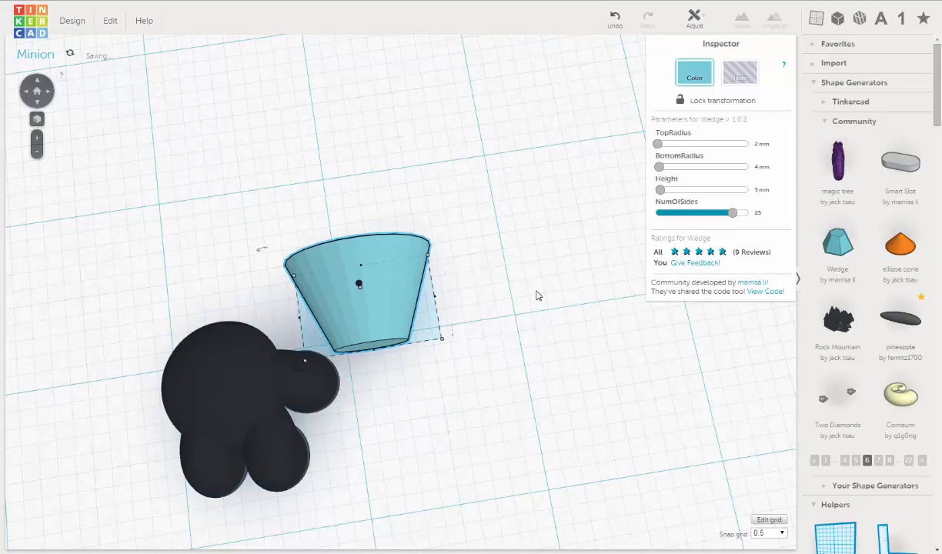
pyautogui.press('Left')
pyautogui.press('Left')
pyautogui.press('Left')
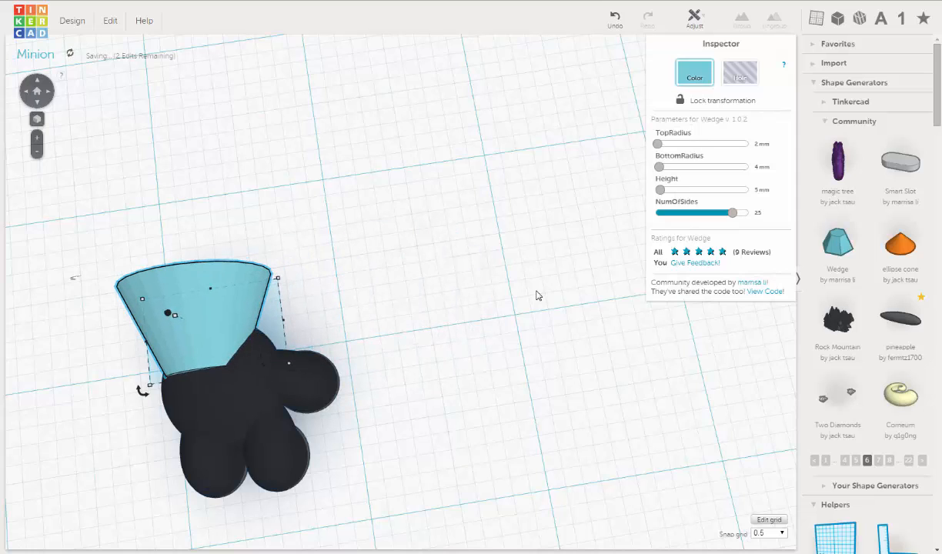
pyautogui.press('Right')
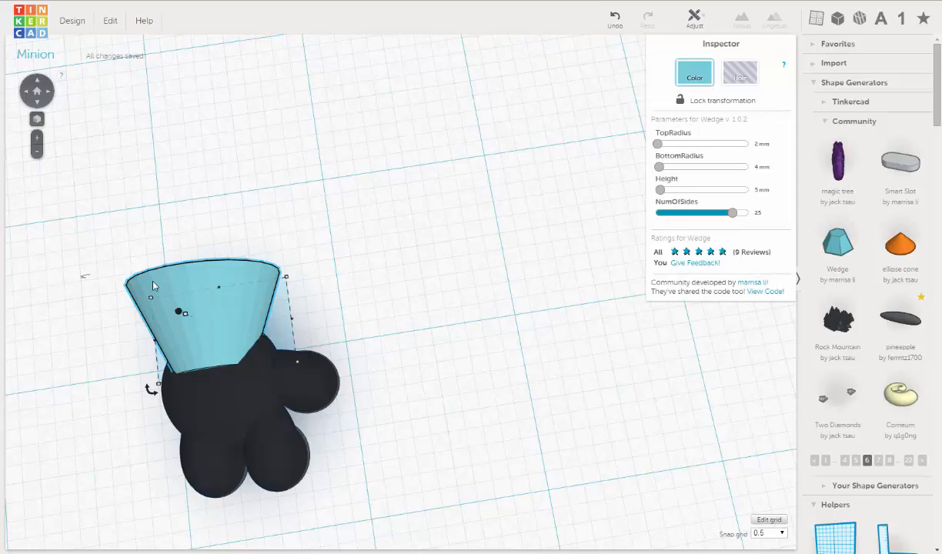
# Lower the wedge by 0.49 mm to line it up with the height of the palm.
pyautogui.moveTo(154, 286); pyautogui.dragTo(389, 185, button='right')
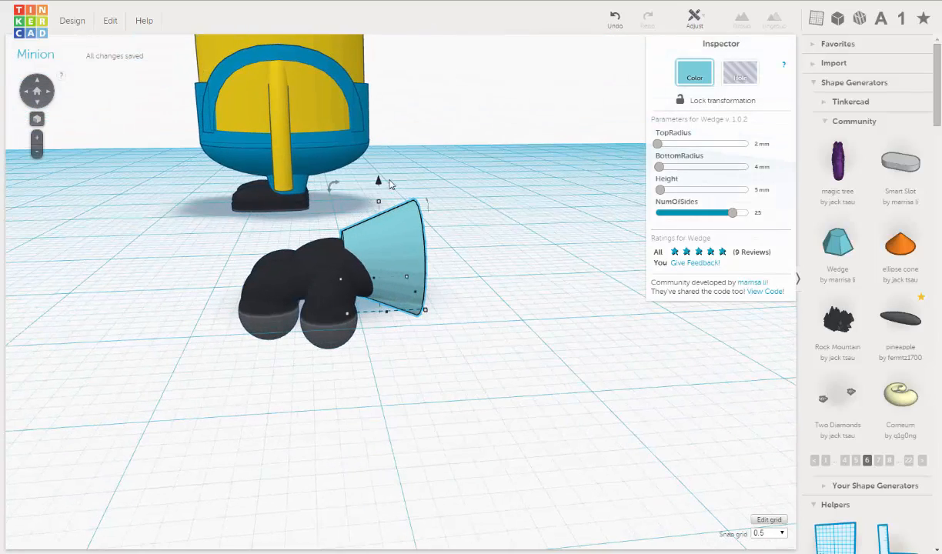
pyautogui.moveTo(379, 184)
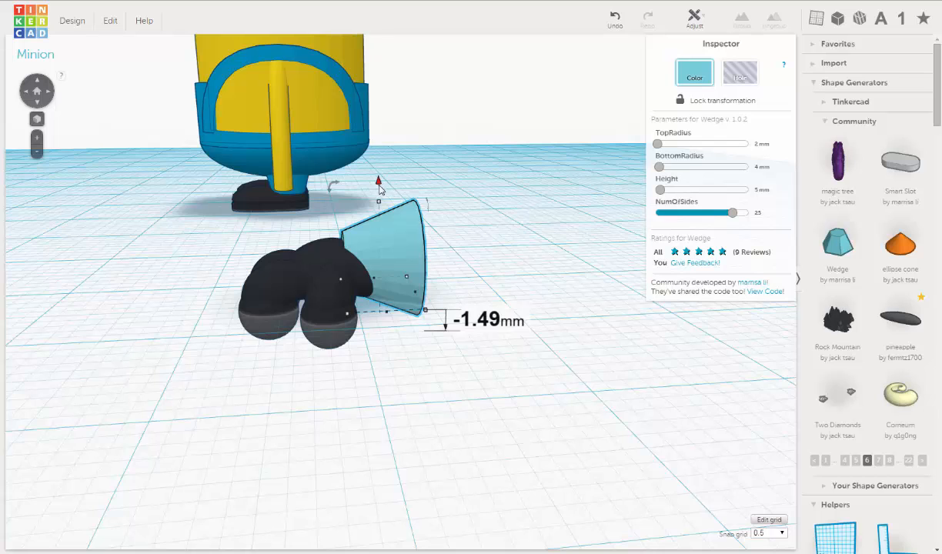
pyautogui.moveTo(378, 187); pyautogui.dragTo(378, 196)
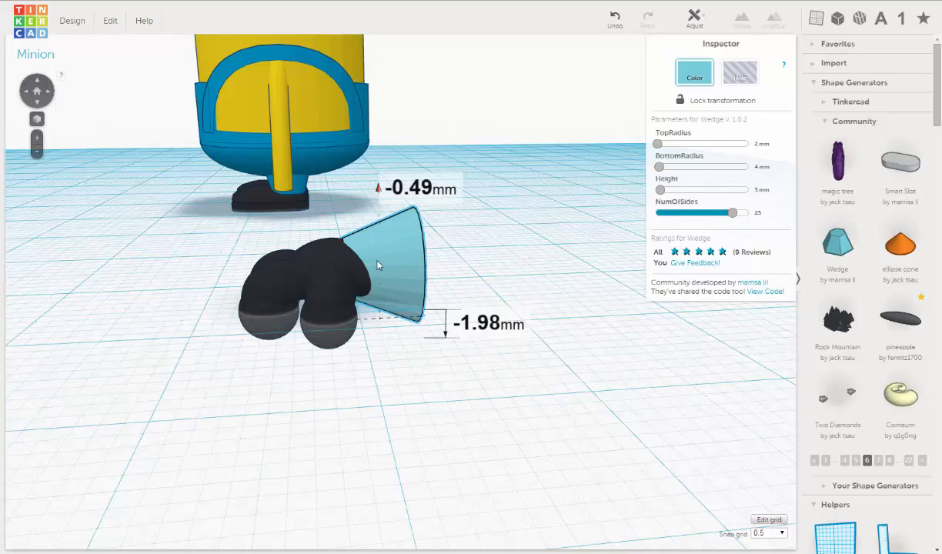
# Check the glove cuff in the Minion reference picture and set the wedge's bottom radius to 3 mm.
pyautogui.moveTo(288, 221); pyautogui.dragTo(369, 272, button='right')
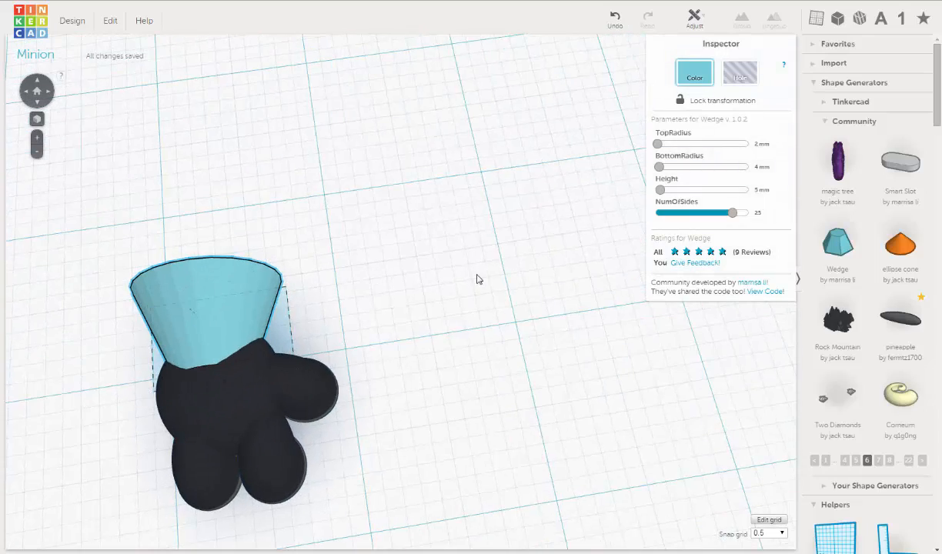
pyautogui.moveTo(478, 275); pyautogui.dragTo(464, 270, button='right')
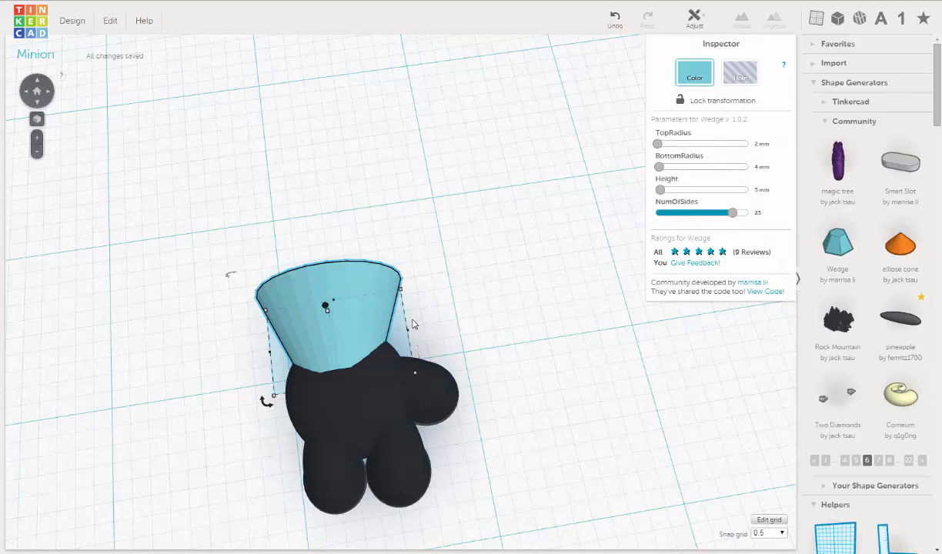
pyautogui.moveTo(370, 311); pyautogui.dragTo(231, 164, button='right')
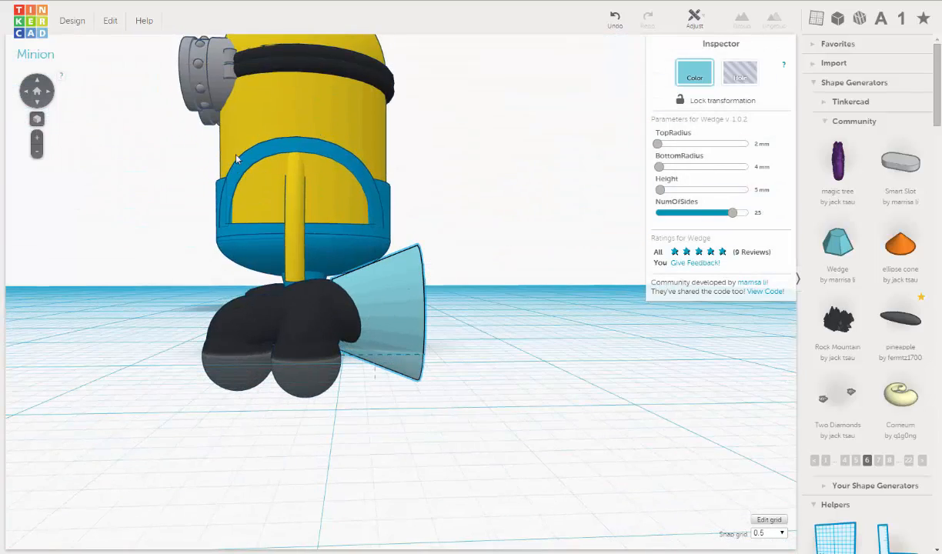
pyautogui.hotkey('ctrl', 'Tab')
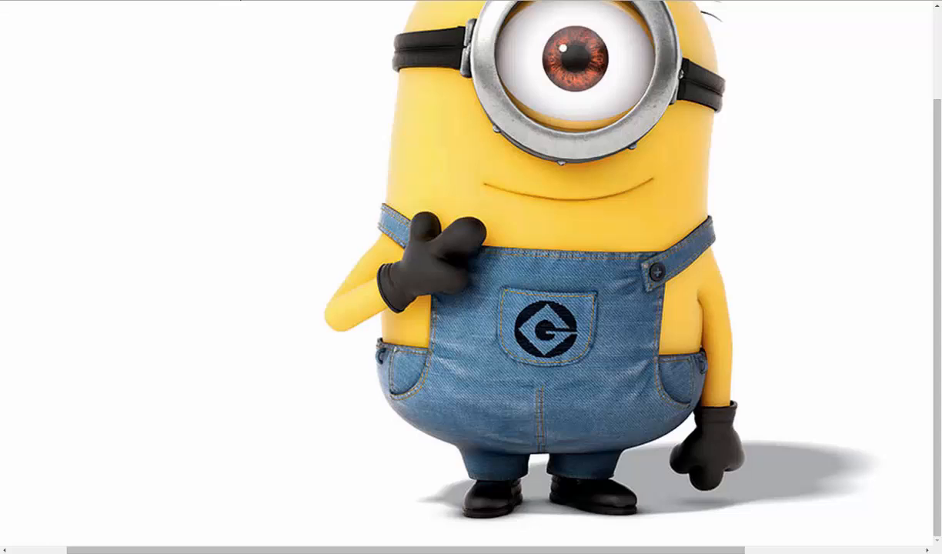
pyautogui.hotkey('ctrl', 'Tab')
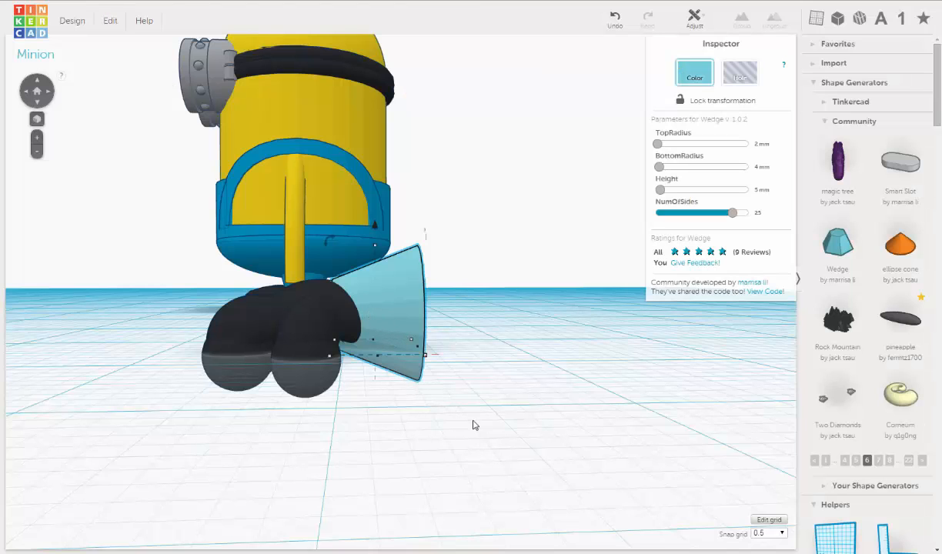
pyautogui.moveTo(491, 435); pyautogui.dragTo(524, 459, button='right')
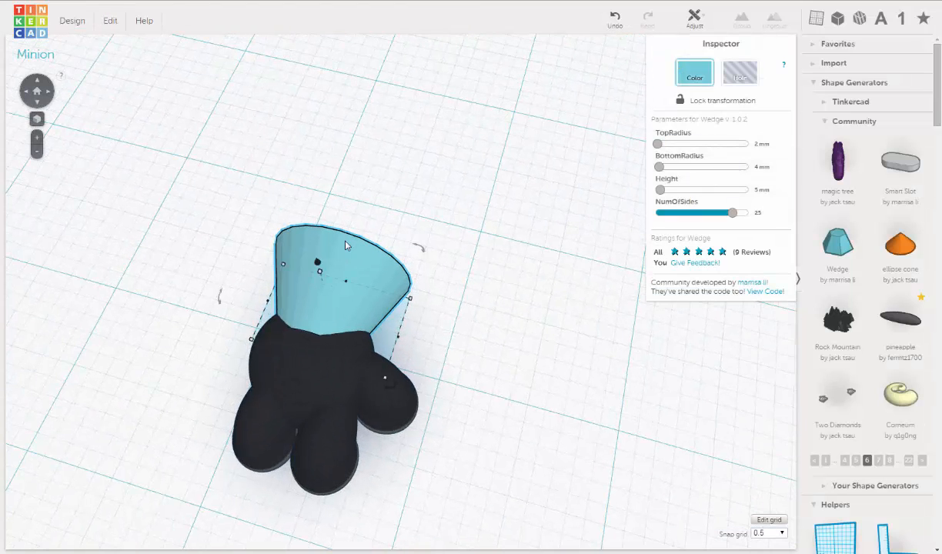
pyautogui.click(774, 169)
pyautogui.press('Return')
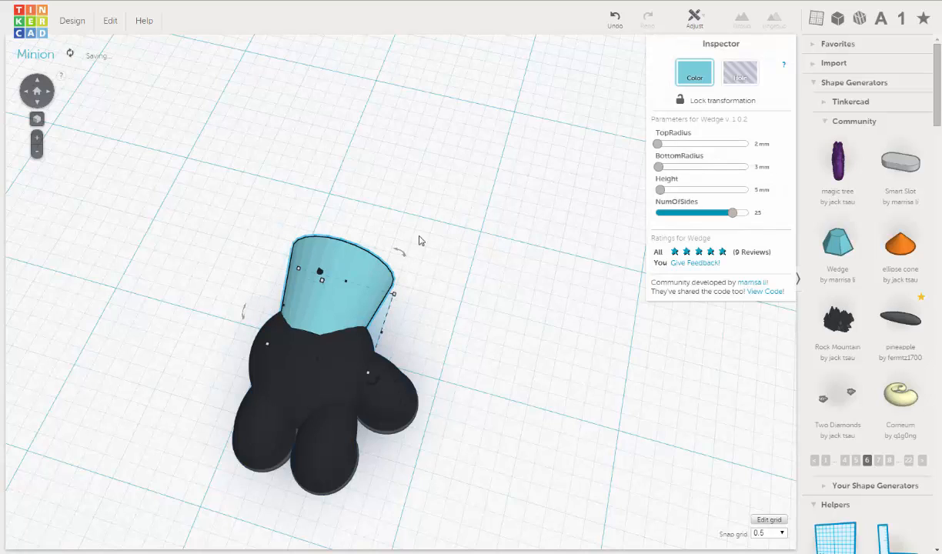
# Set the wedge's height to 6 mm and shift it two snap steps outward from the palm.
pyautogui.moveTo(421, 332); pyautogui.dragTo(473, 289, button='right')
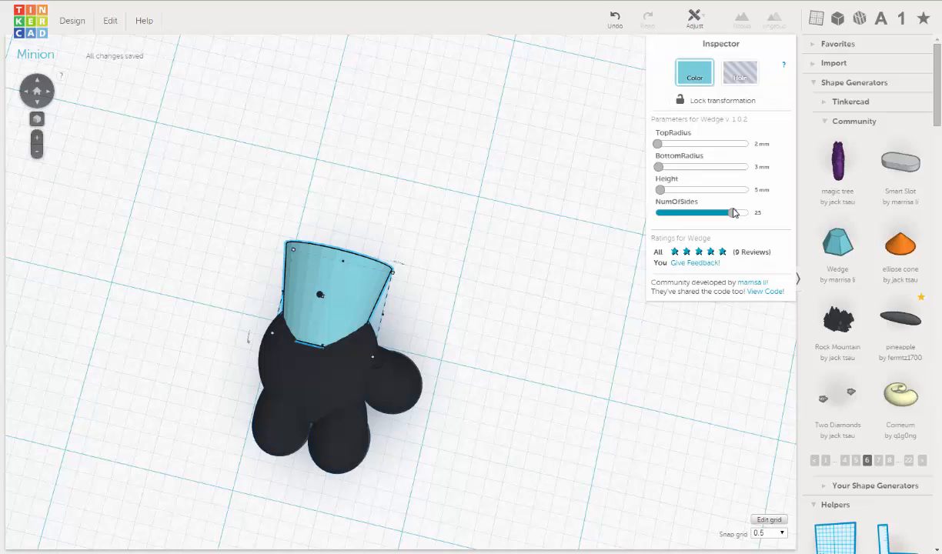
pyautogui.click(768, 190)
pyautogui.press('Return')
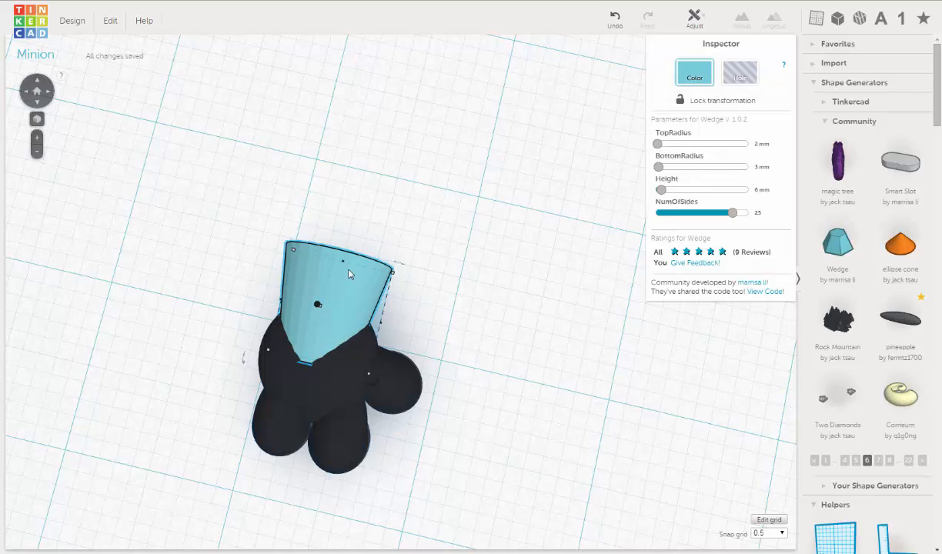
pyautogui.press('Up')
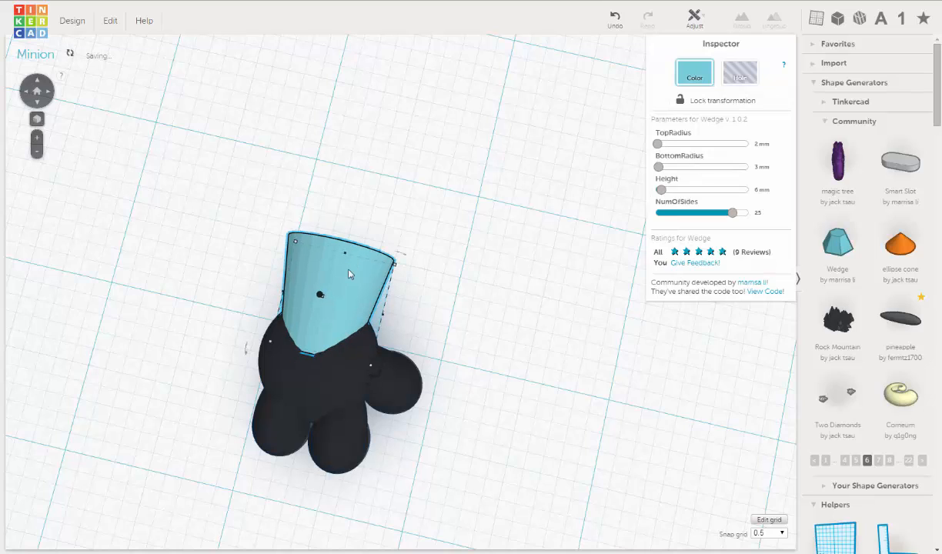
pyautogui.press('Up')
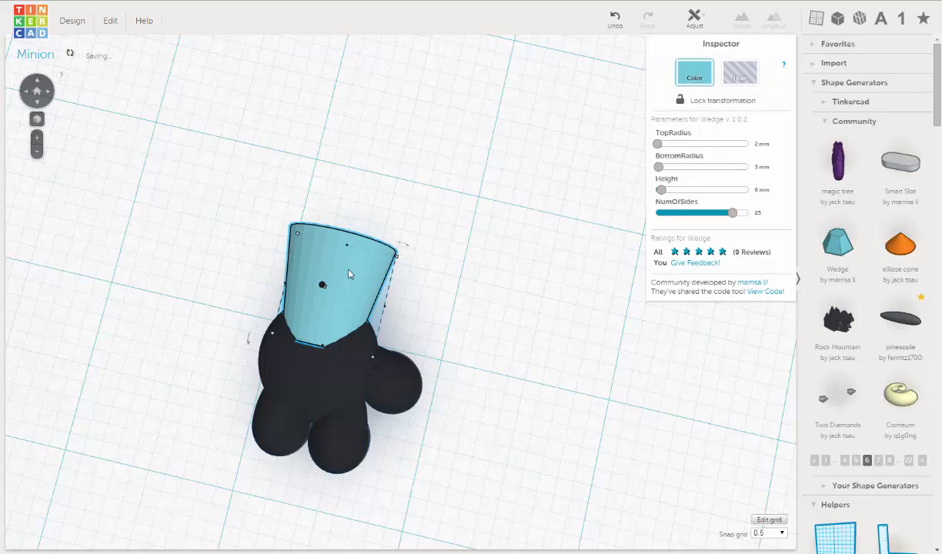
# Set the snap grid to 0.25 for finer adjustment of the wedge against the palm.
pyautogui.moveTo(255, 234); pyautogui.dragTo(225, 46, button='right')
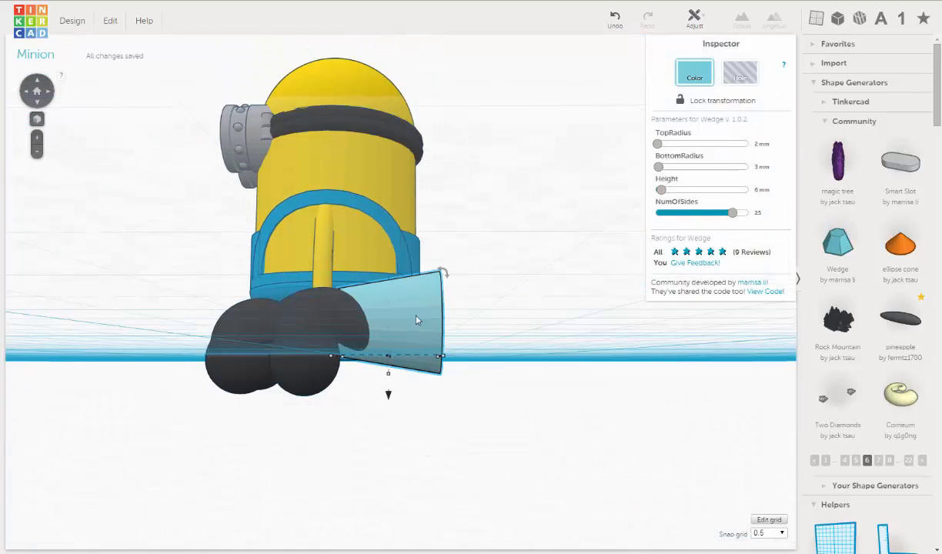
pyautogui.moveTo(416, 321); pyautogui.dragTo(406, 400, button='right')
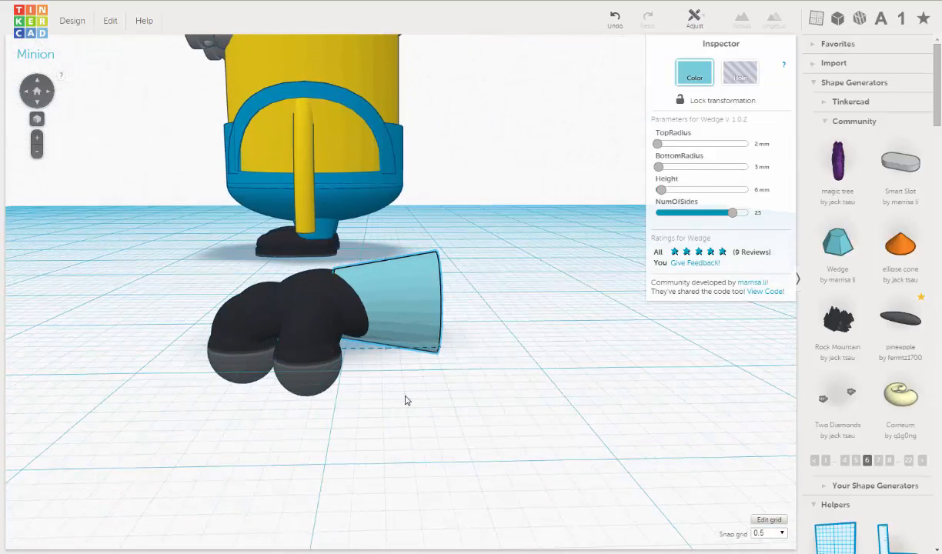
pyautogui.moveTo(407, 400); pyautogui.dragTo(426, 418, button='middle')
pyautogui.moveTo(354, 324); pyautogui.dragTo(544, 430, button='right')
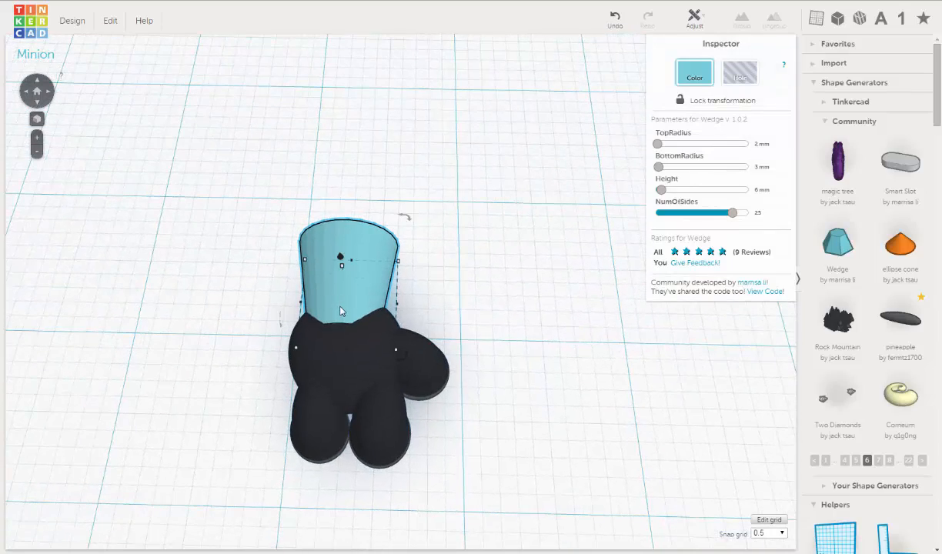
pyautogui.moveTo(341, 296); pyautogui.dragTo(284, 246, button='right')
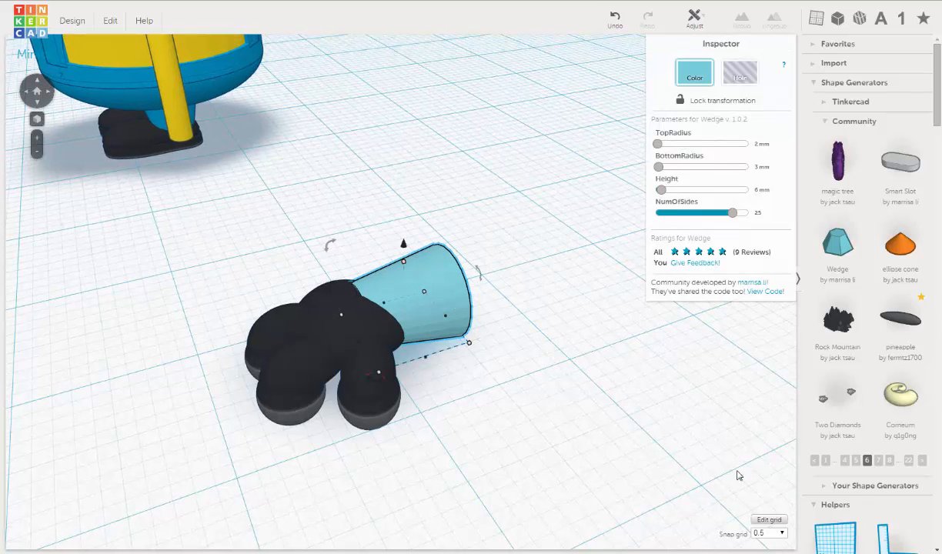
pyautogui.click(782, 535)
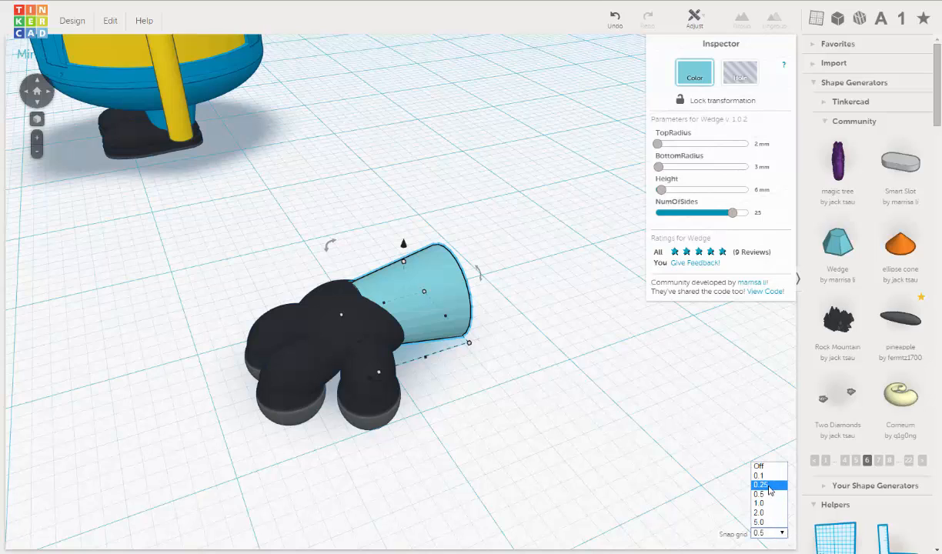
pyautogui.click(687, 458)
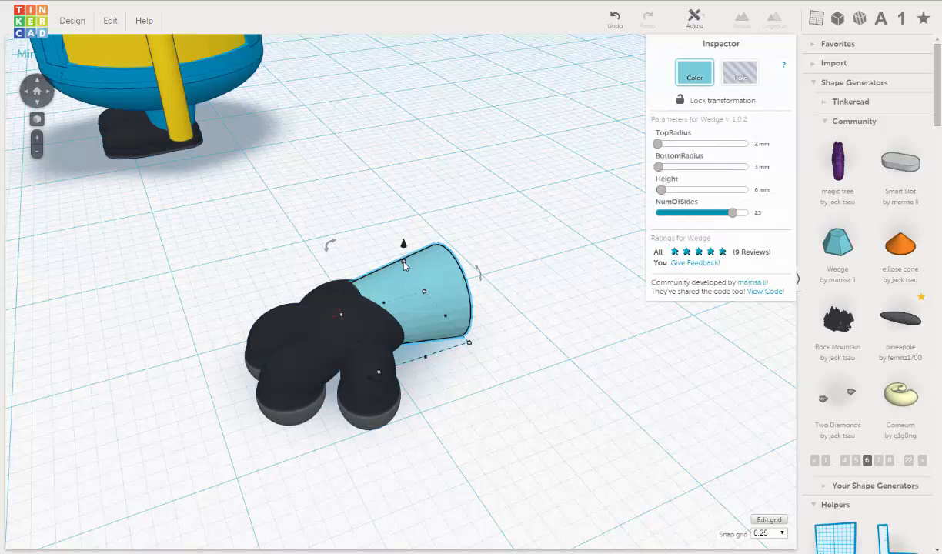
# Squash the wedge slightly in height from above and from its underside so its narrow end sits inside the palm.
pyautogui.moveTo(404, 263); pyautogui.dragTo(384, 268)
pyautogui.moveTo(358, 254); pyautogui.dragTo(385, 193, button='right')
pyautogui.moveTo(340, 408); pyautogui.dragTo(389, 309, button='right')
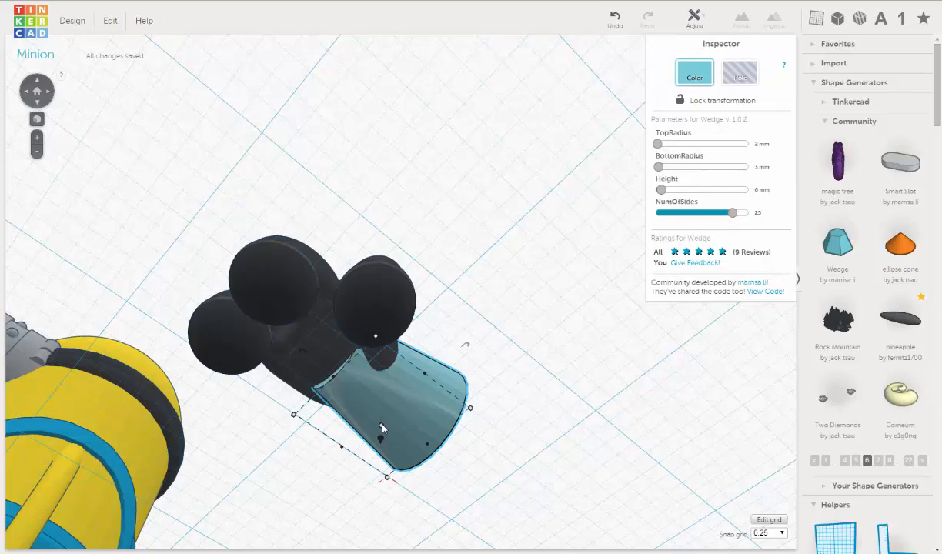
pyautogui.moveTo(382, 426); pyautogui.dragTo(380, 422)
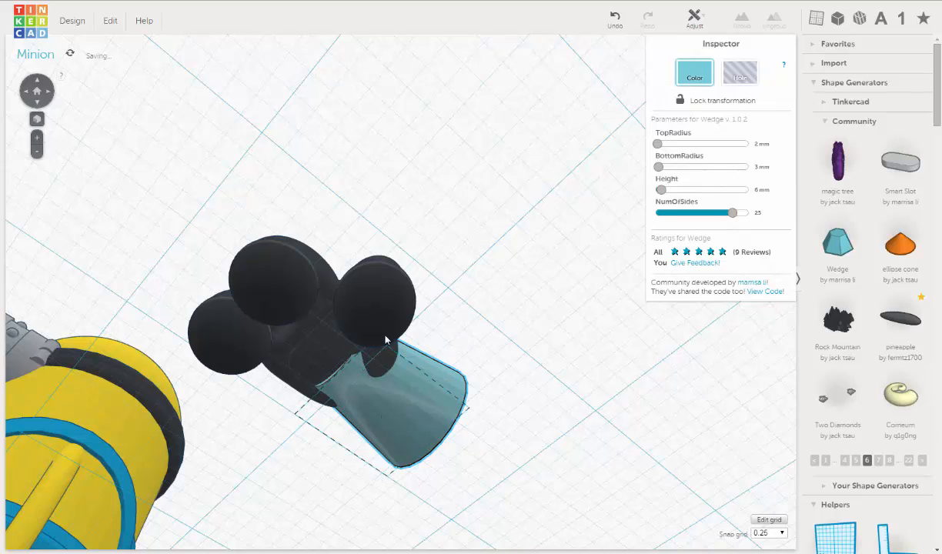
pyautogui.moveTo(385, 336); pyautogui.dragTo(394, 331, button='right')
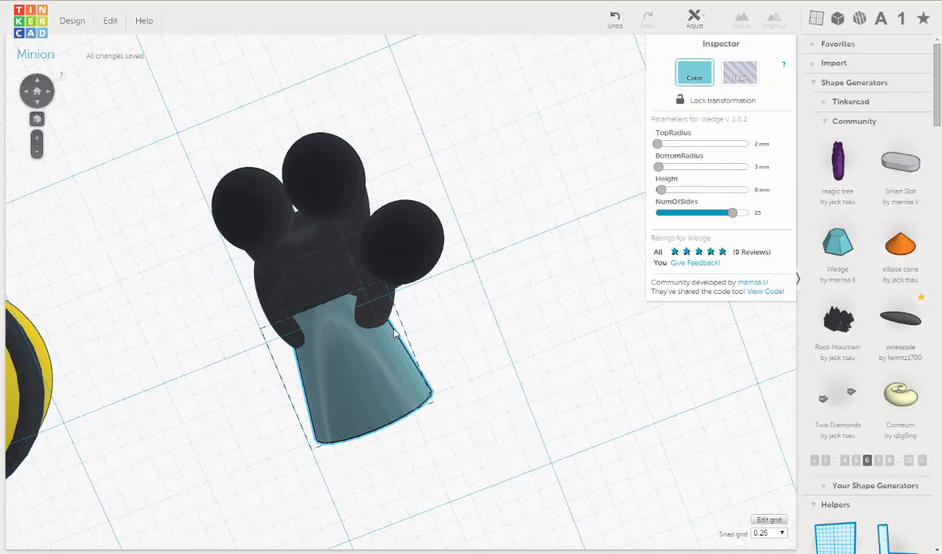
pyautogui.moveTo(392, 385); pyautogui.dragTo(348, 429, button='right')
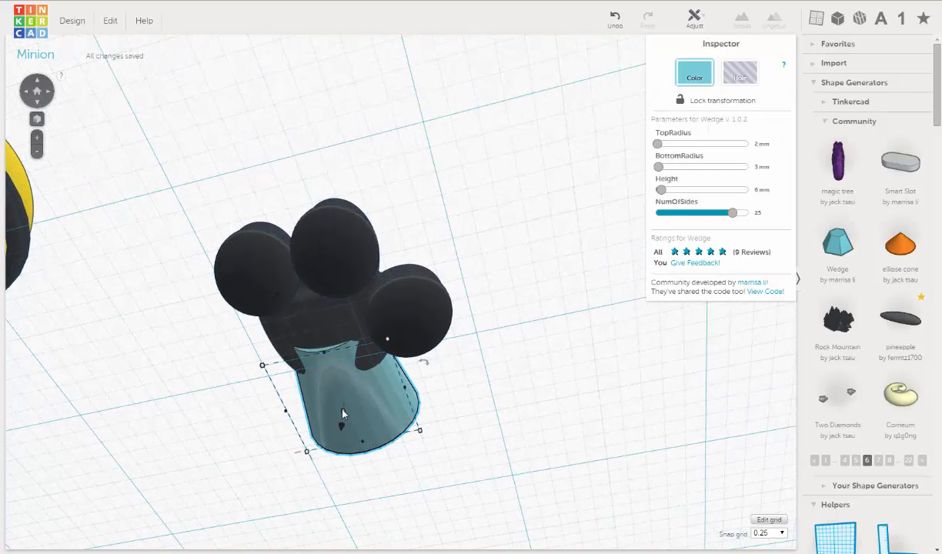
pyautogui.moveTo(342, 414); pyautogui.dragTo(367, 388)
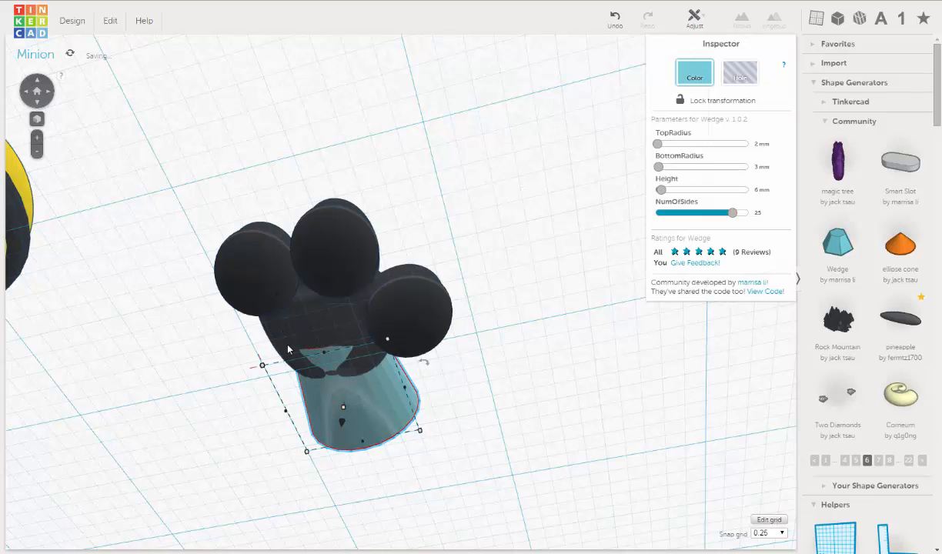
# Check the cuff's fit from several sides and shift the wedge one snap step toward the thumb side to centre it on the palm.
pyautogui.moveTo(290, 357); pyautogui.dragTo(414, 430, button='right')
pyautogui.click(427, 435)
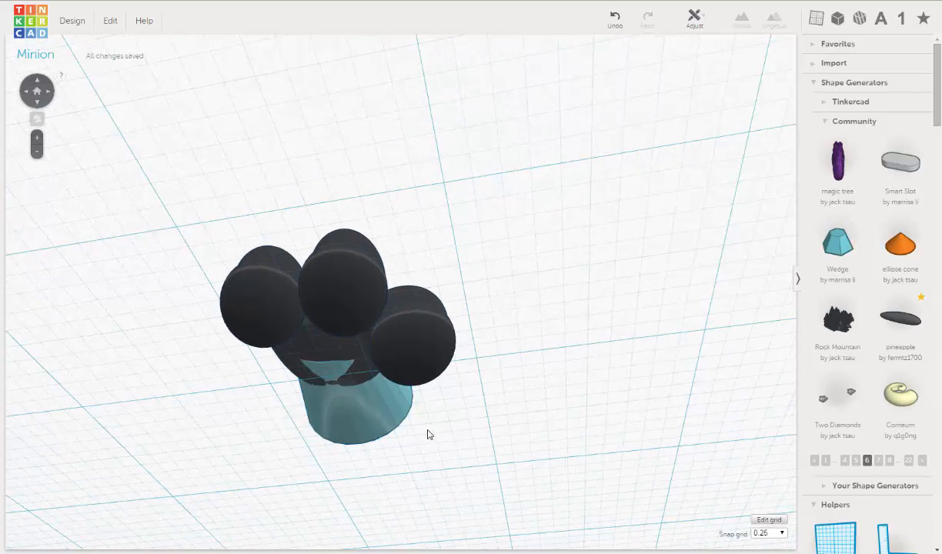
pyautogui.moveTo(302, 423); pyautogui.dragTo(420, 337, button='right')
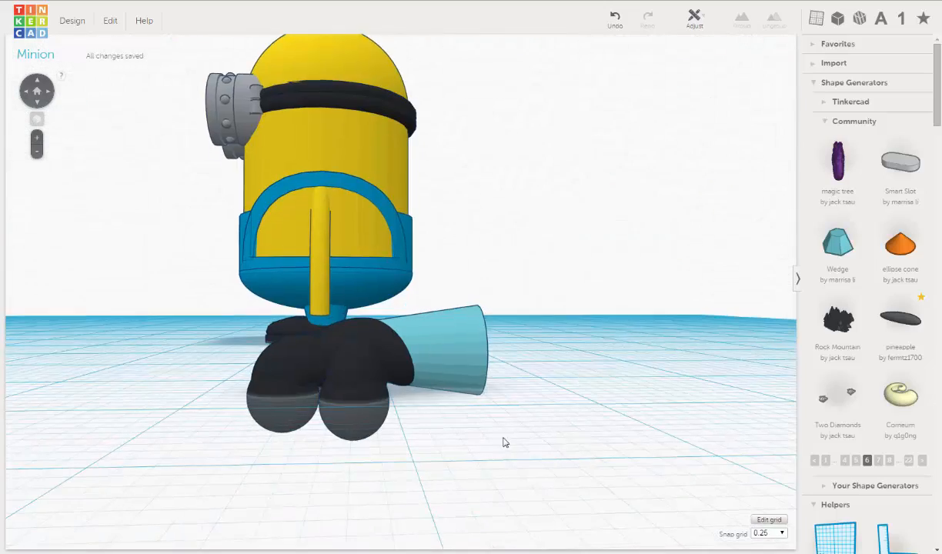
pyautogui.moveTo(505, 441); pyautogui.dragTo(318, 303, button='right')
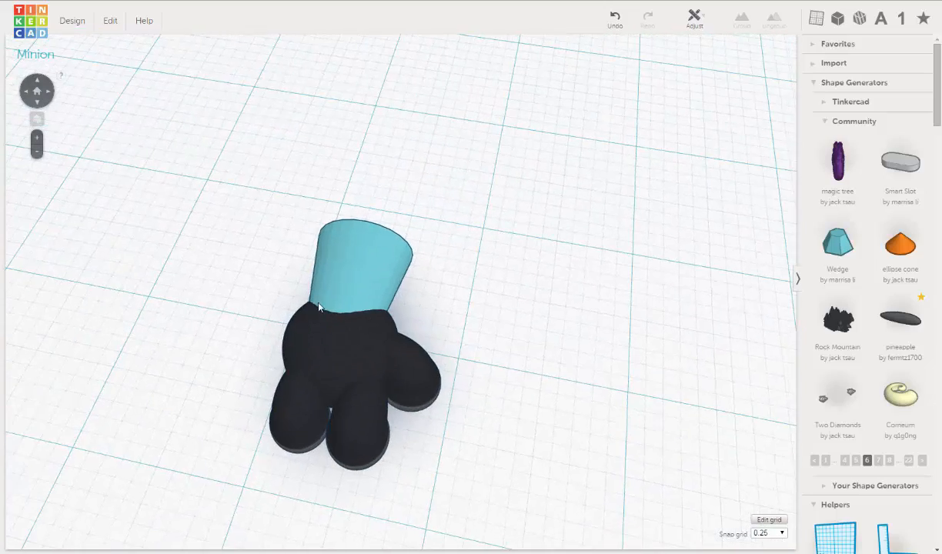
pyautogui.moveTo(313, 369); pyautogui.dragTo(364, 271, button='right')
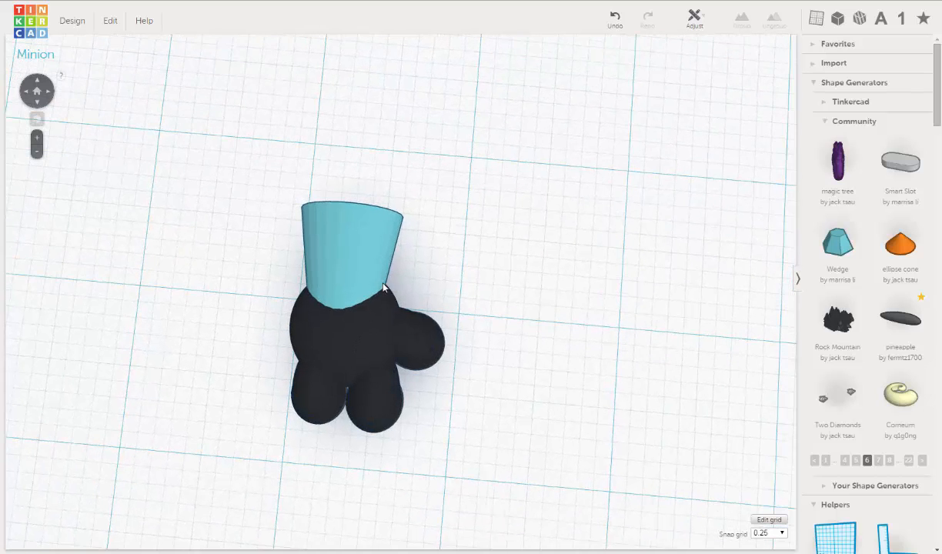
pyautogui.click(379, 240)
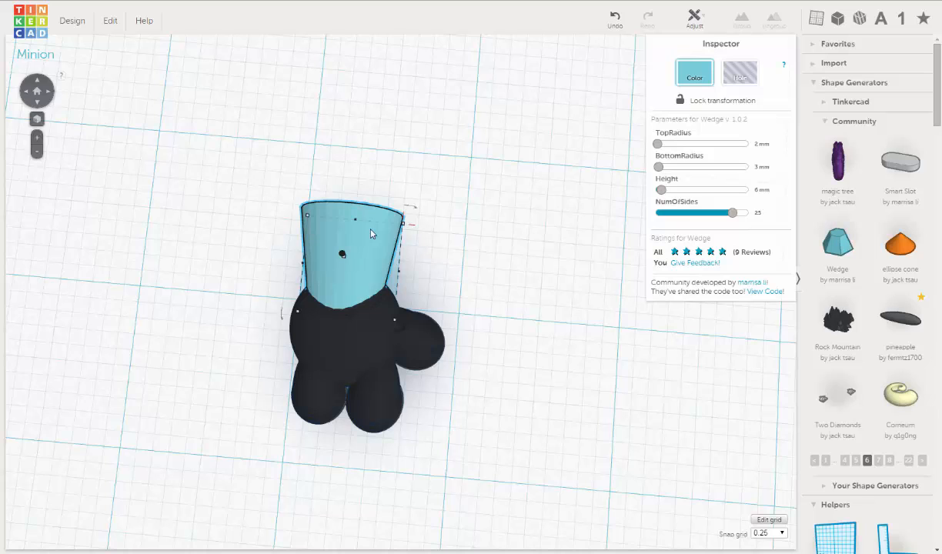
pyautogui.press('Right')
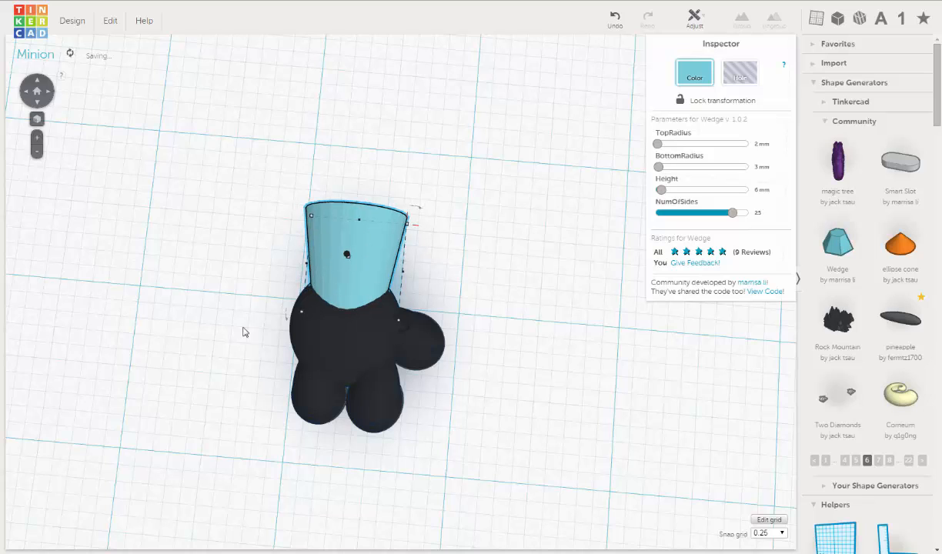
pyautogui.press('f')
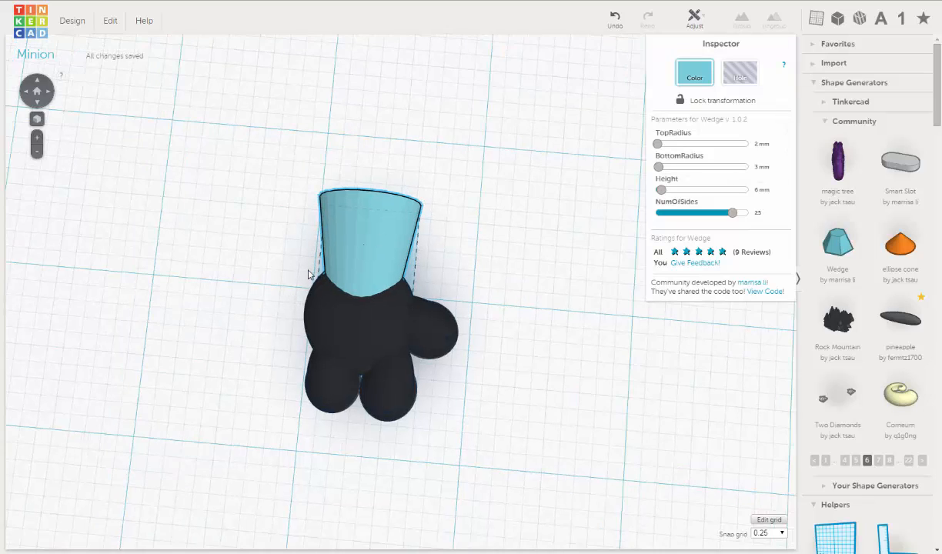
# Rotate the outer finger opposite the thumb slightly outward and nudge it three snap steps away from the middle finger.
pyautogui.click(298, 373)
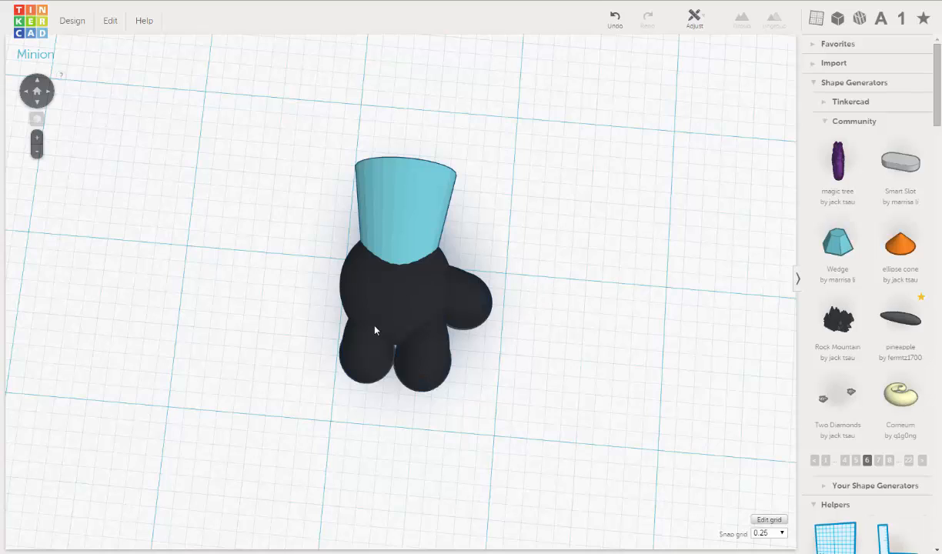
pyautogui.click(364, 362)
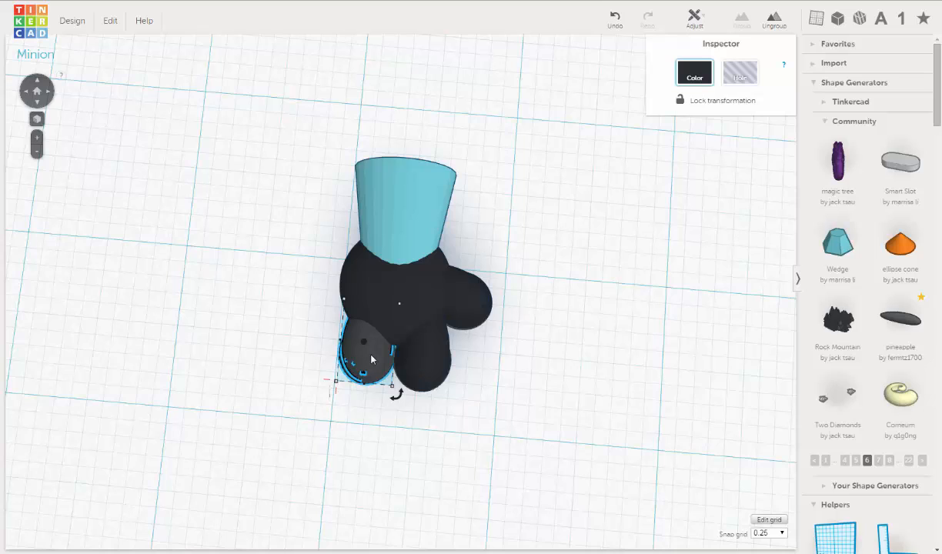
pyautogui.moveTo(397, 399)
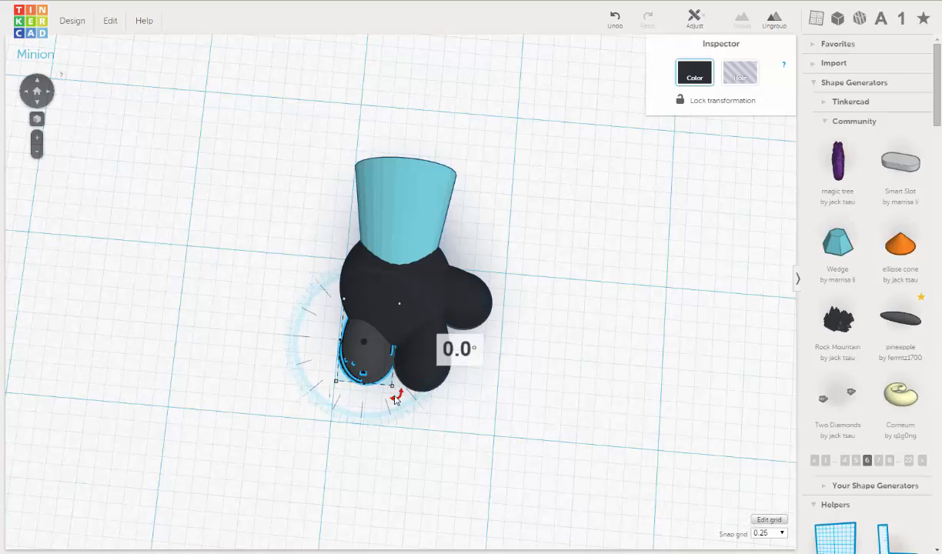
pyautogui.moveTo(384, 412); pyautogui.dragTo(366, 416)
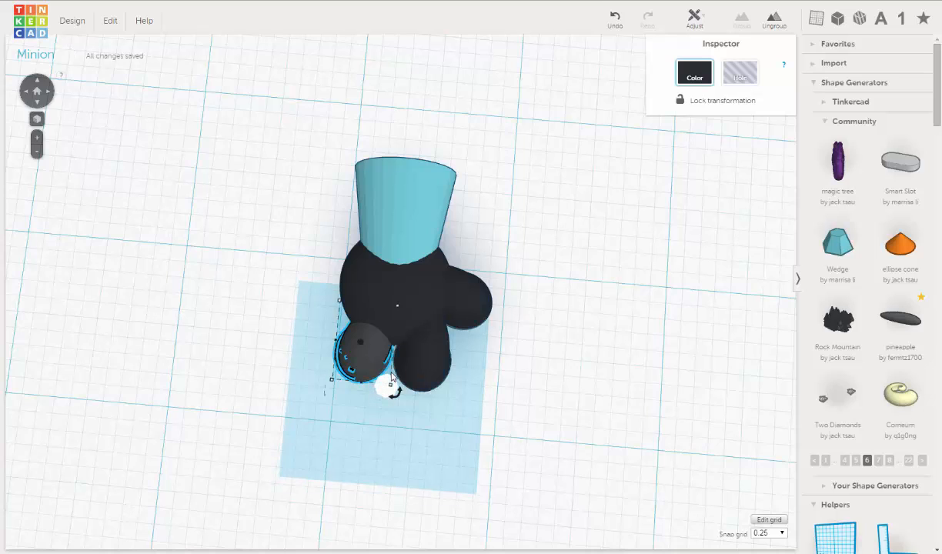
pyautogui.press('Left')
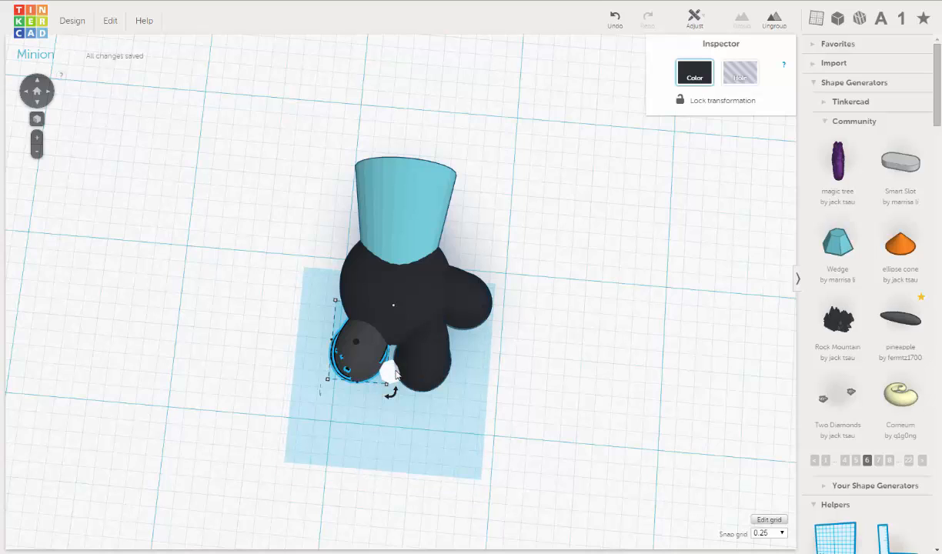
pyautogui.press('Left')
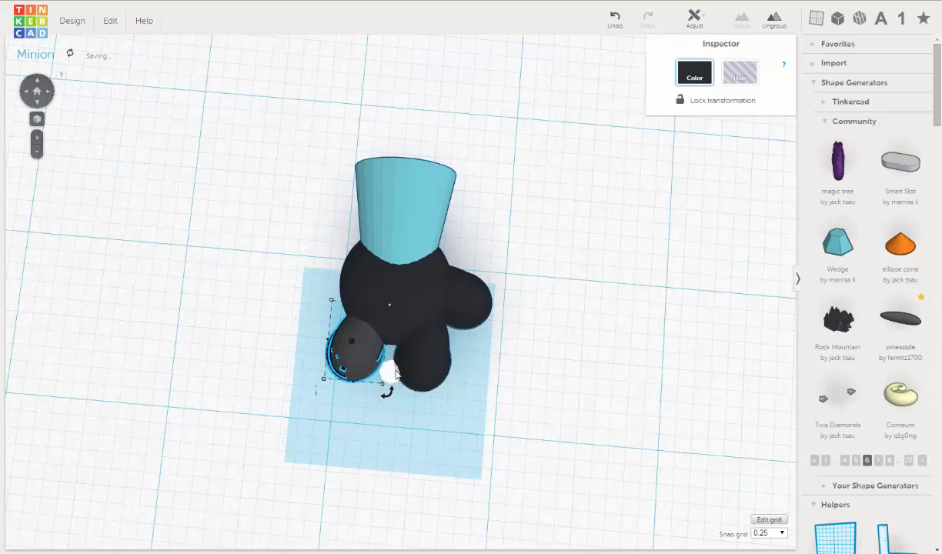
pyautogui.press('Left')
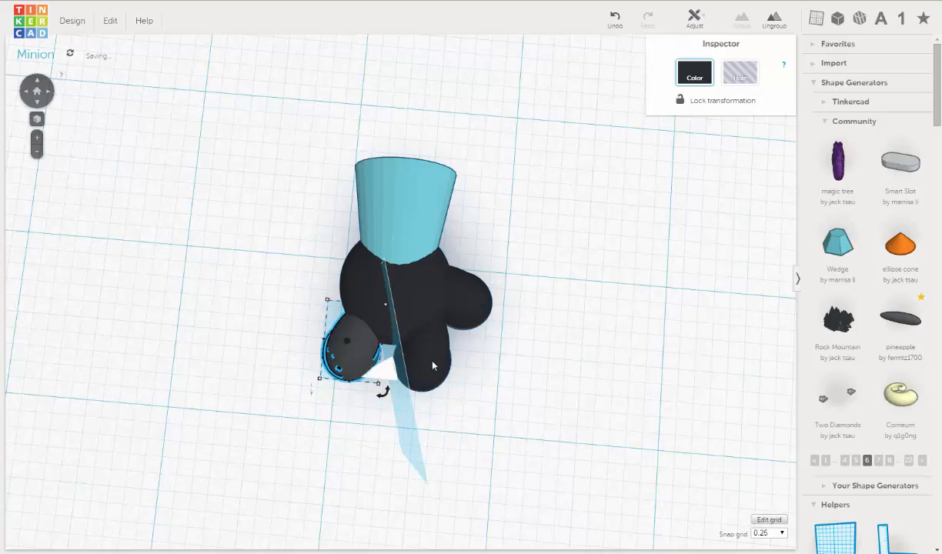
pyautogui.press('Delete')
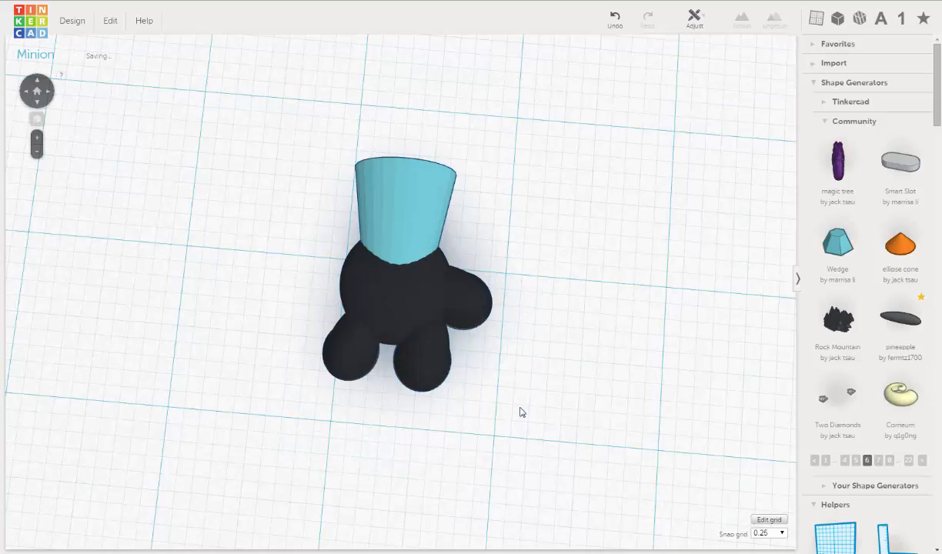
# Nudge the middle finger two snap steps toward the outer finger and one step out from the palm, fine-tuning its rotation.
pyautogui.click(443, 374)
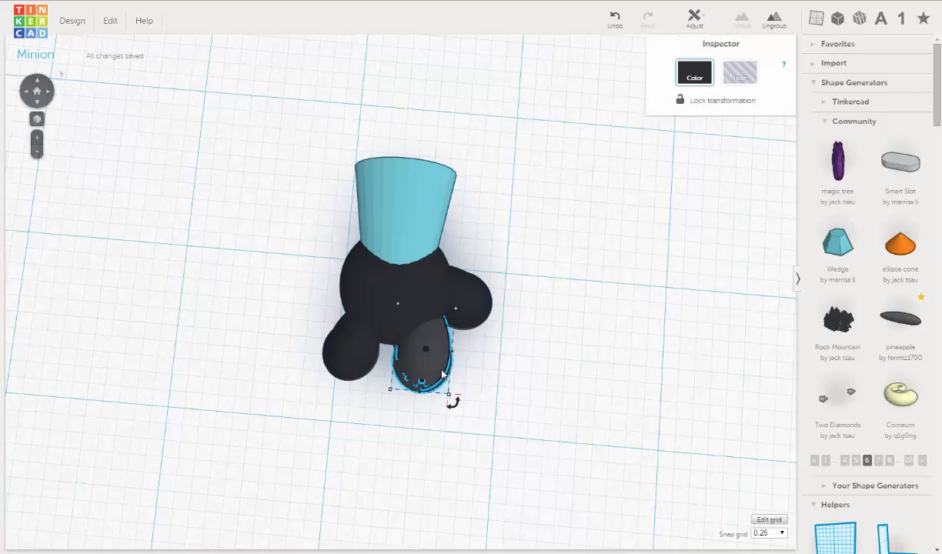
pyautogui.press('Left')
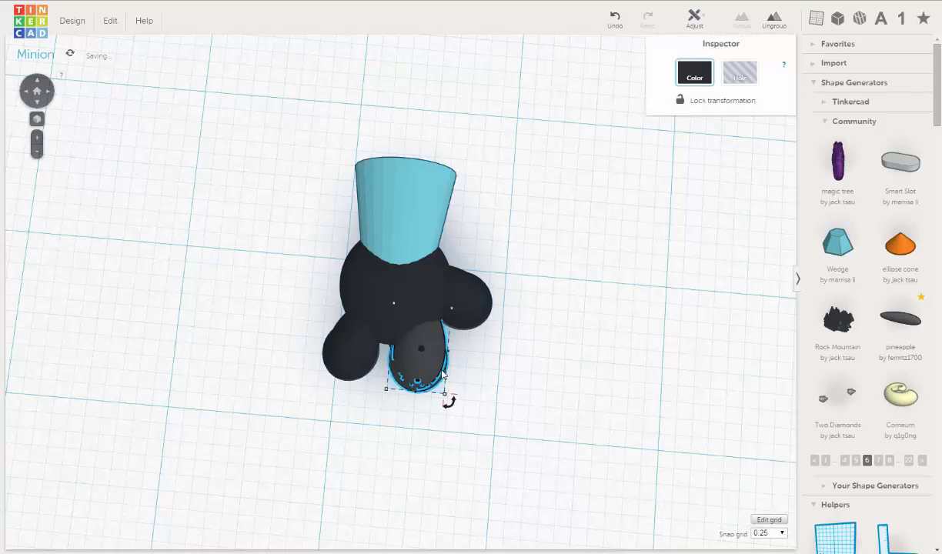
pyautogui.press('Left')
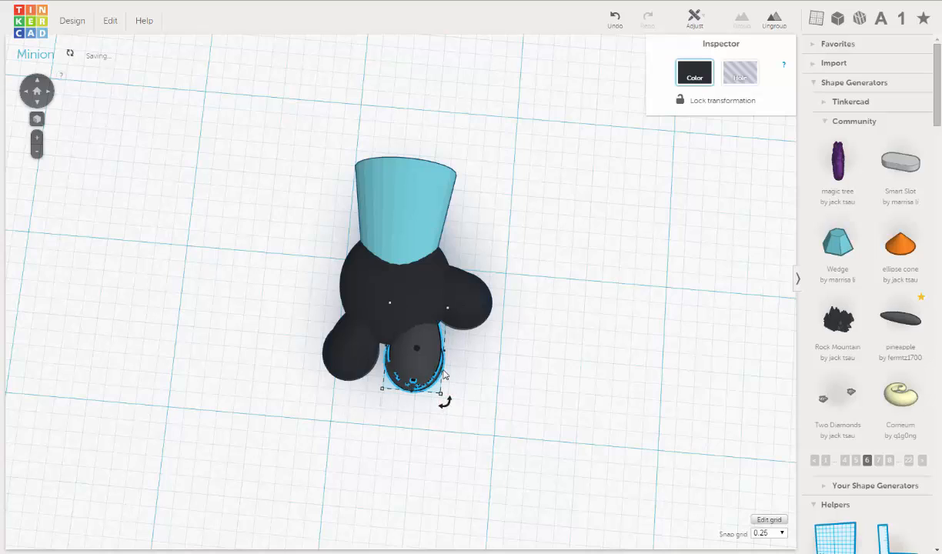
pyautogui.moveTo(447, 408); pyautogui.dragTo(461, 432)
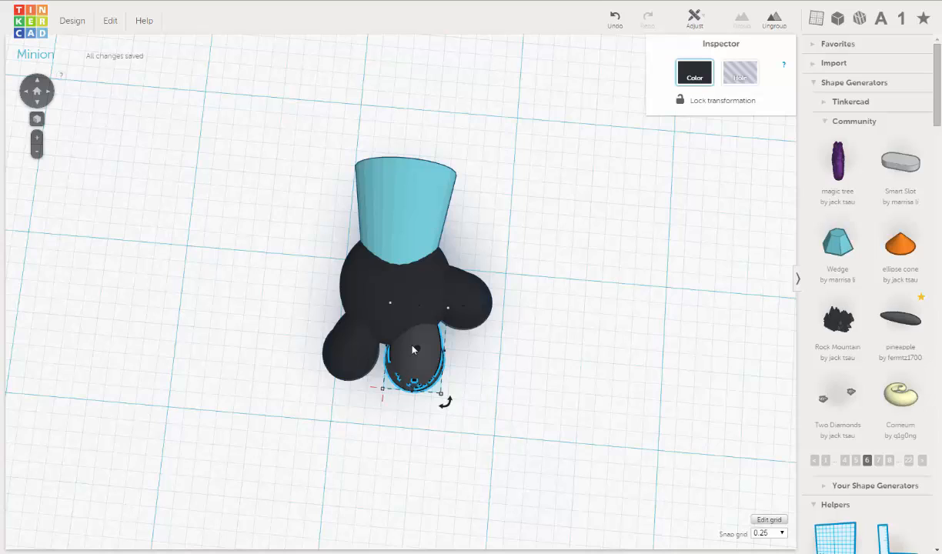
pyautogui.press('Down')
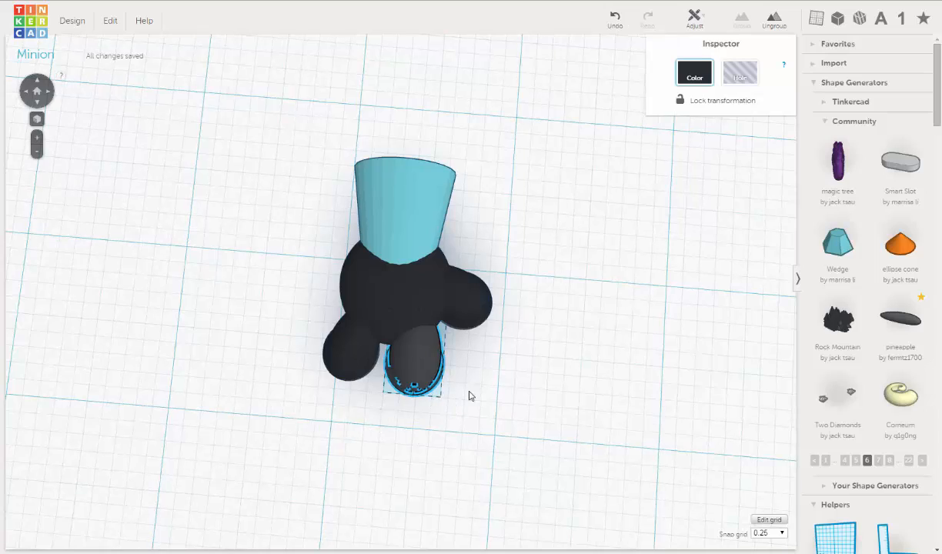
# Rotate the outer finger opposite the thumb so its tip curls further under the palm.
pyautogui.moveTo(440, 395); pyautogui.dragTo(462, 357, button='right')
pyautogui.scroll(2, 462, 357)
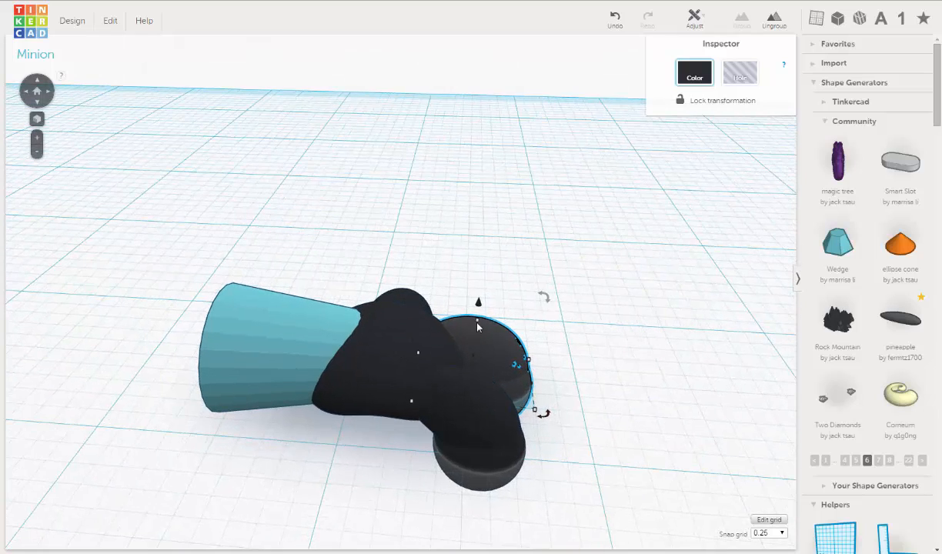
pyautogui.moveTo(477, 329); pyautogui.dragTo(473, 302, button='middle')
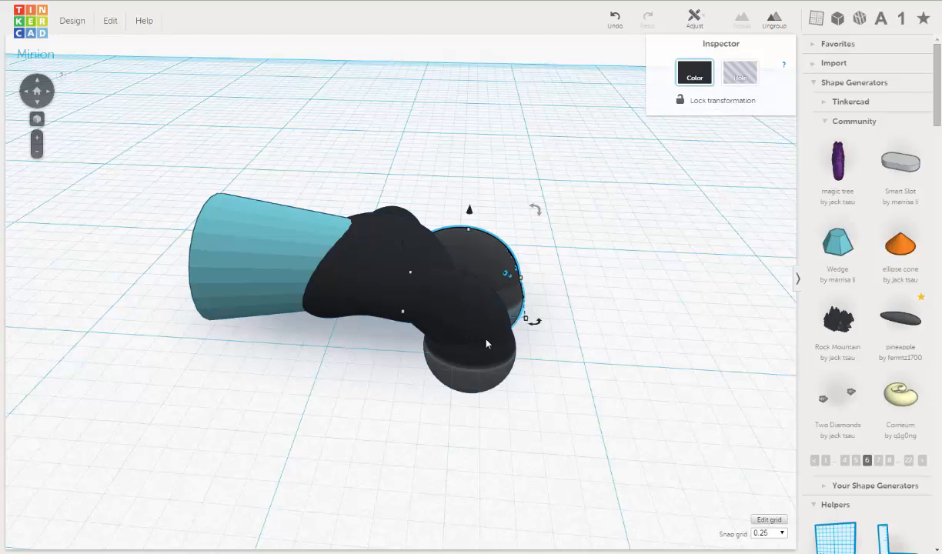
pyautogui.click(501, 317)
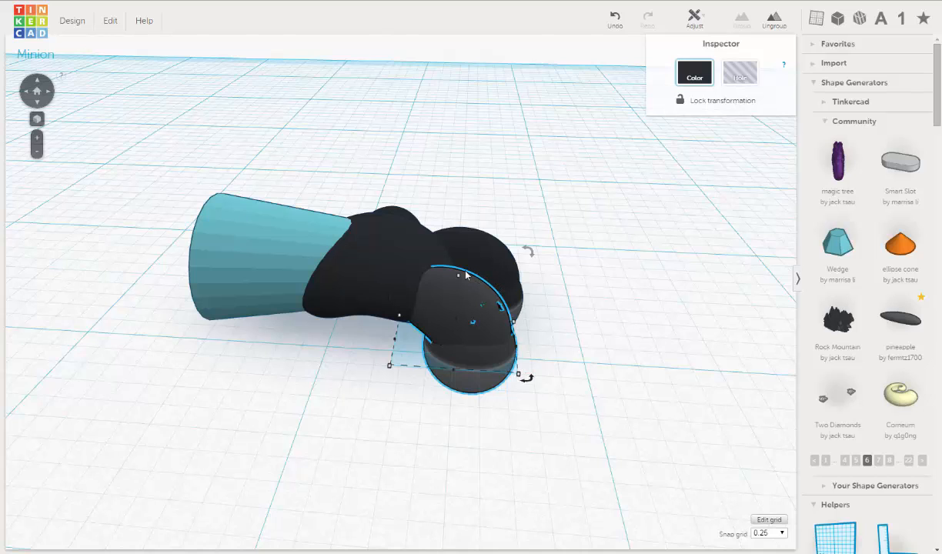
pyautogui.moveTo(527, 256); pyautogui.dragTo(527, 284, button='right')
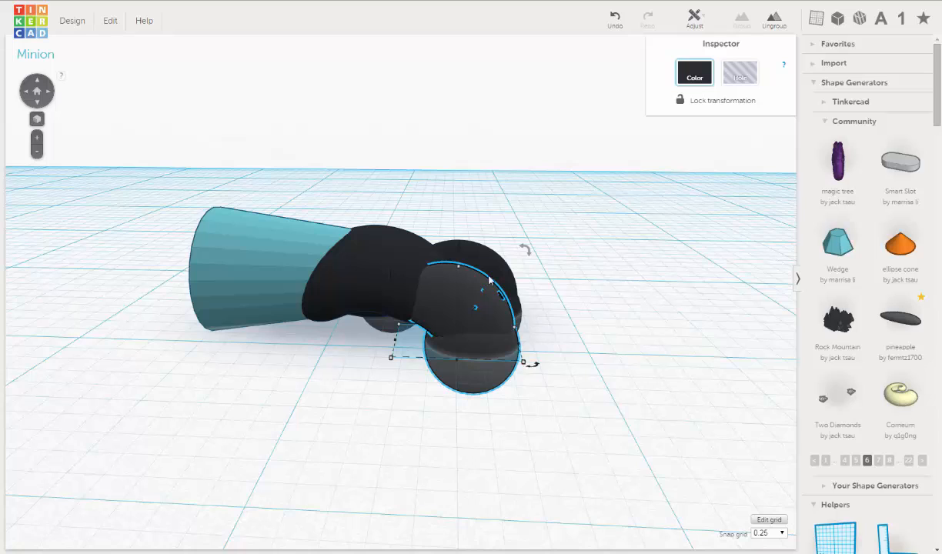
pyautogui.moveTo(526, 248); pyautogui.dragTo(547, 317)
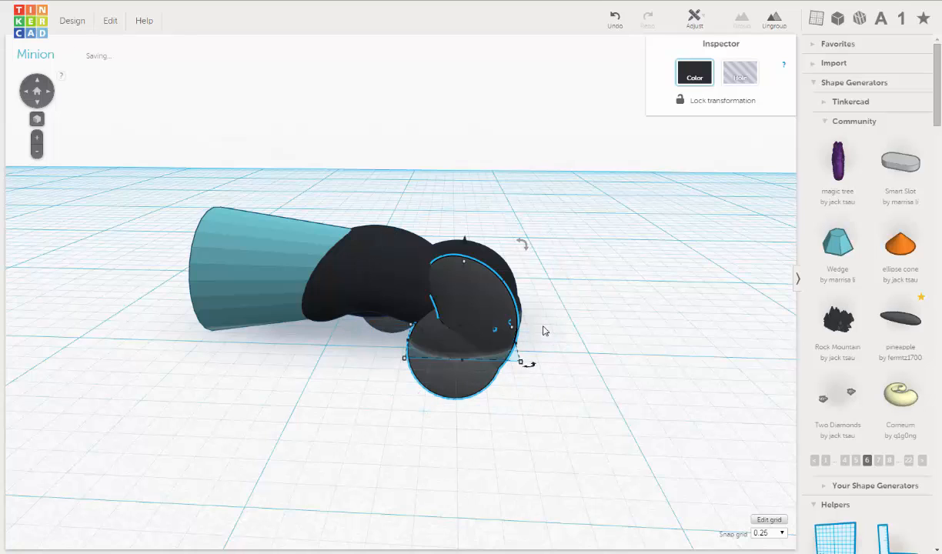
# Nudge the curled outer finger six snap steps back toward the cuff.
pyautogui.press('Left')
pyautogui.press('Left')
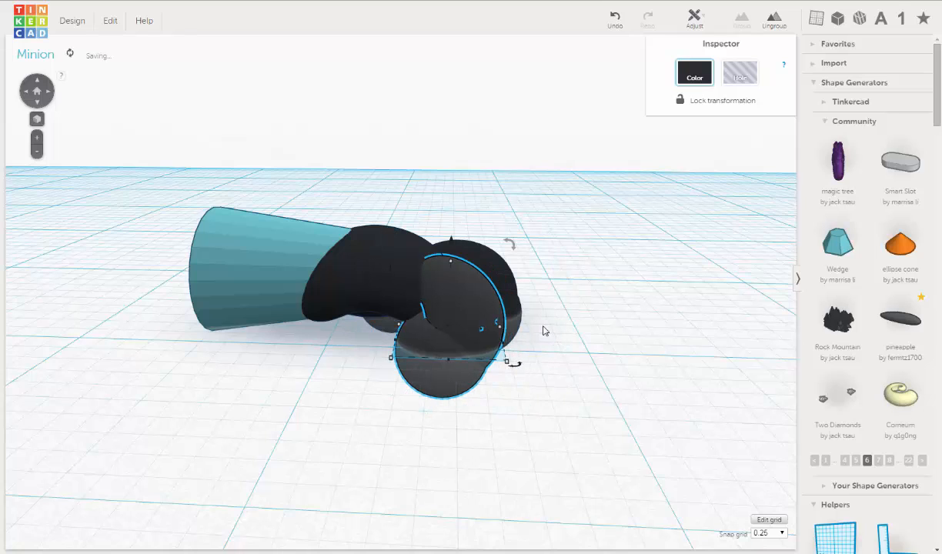
pyautogui.press('Left')
pyautogui.press('Left')
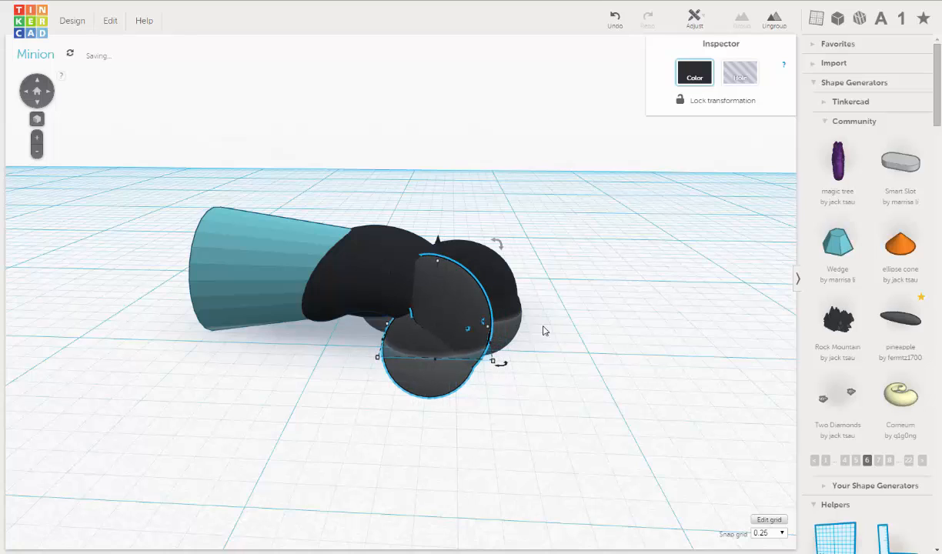
pyautogui.press('Left')
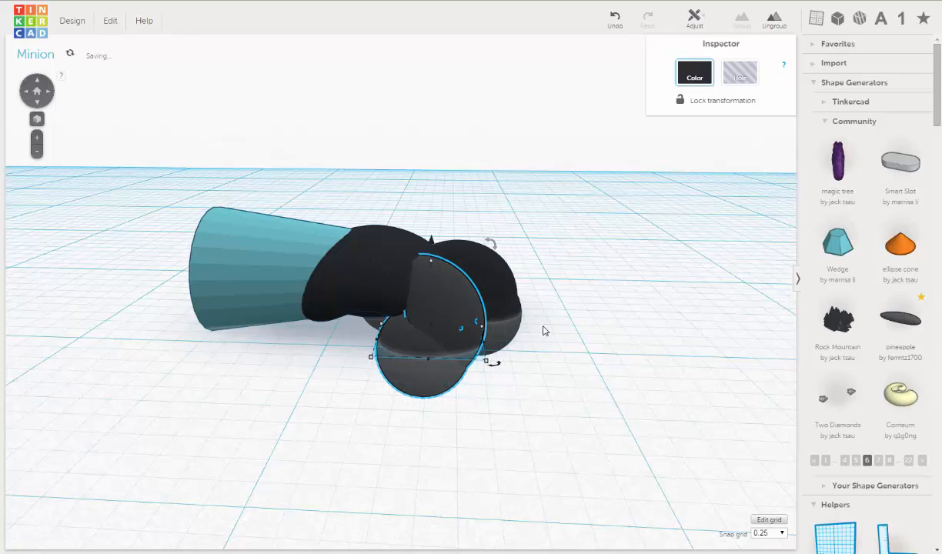
pyautogui.press('Left')
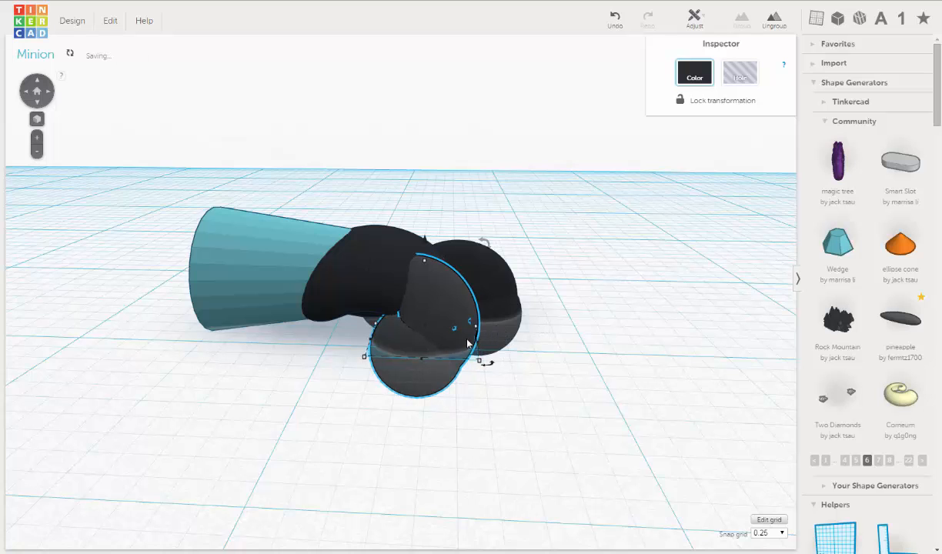
# Nudge the middle finger one snap step toward the outer finger opposite the thumb.
pyautogui.moveTo(407, 360); pyautogui.dragTo(307, 398, button='right')
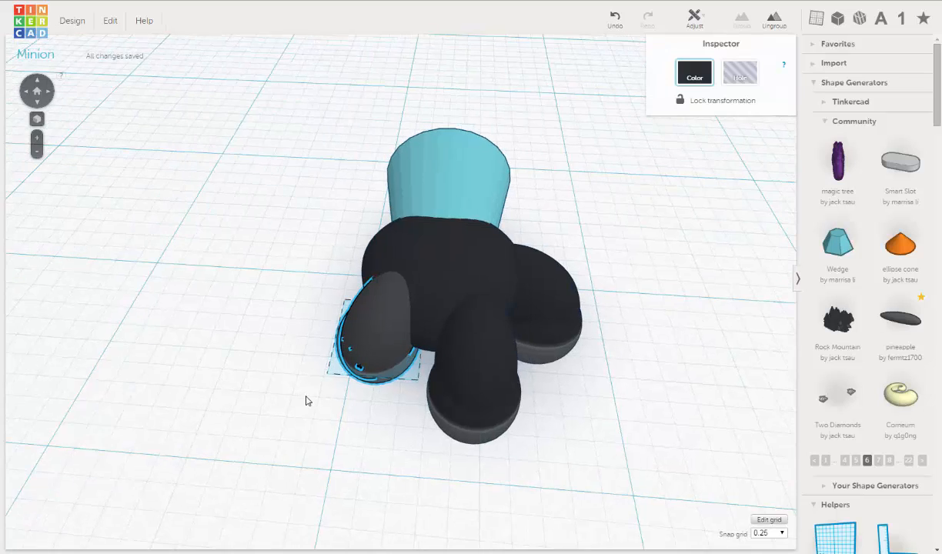
pyautogui.click(494, 355)
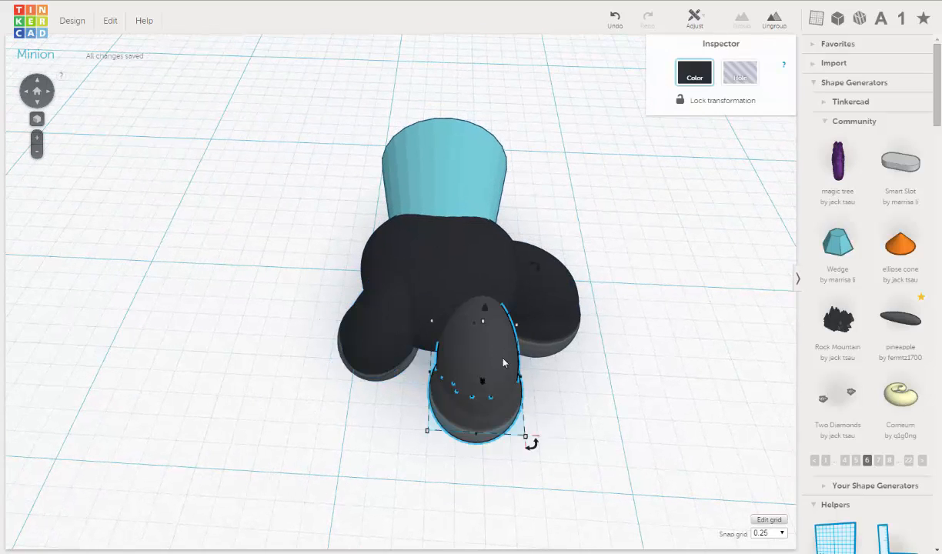
pyautogui.moveTo(508, 448); pyautogui.dragTo(509, 485, button='right')
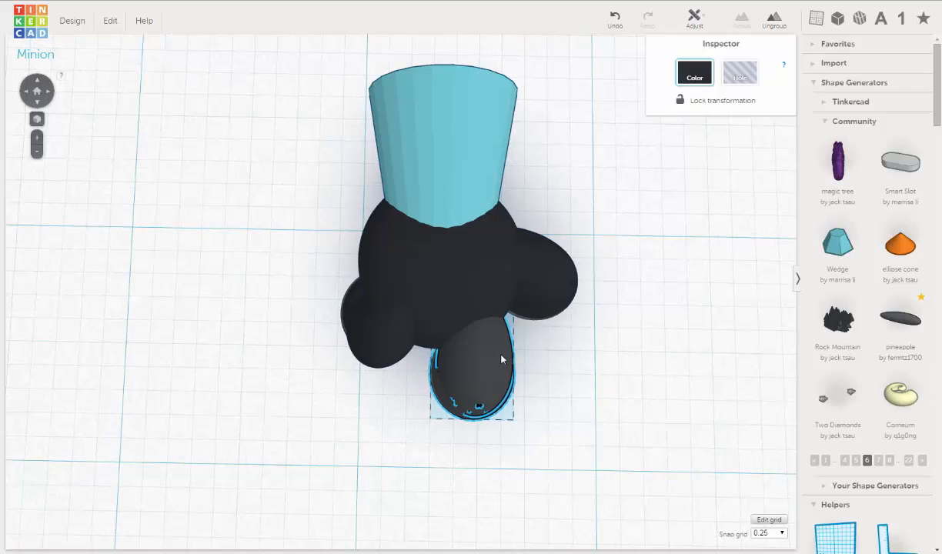
pyautogui.moveTo(480, 350); pyautogui.dragTo(458, 346, button='middle')
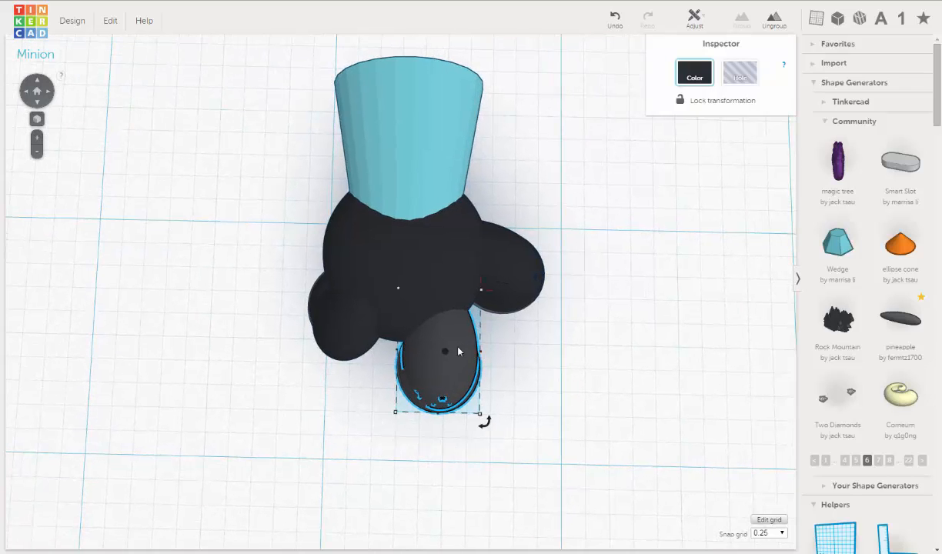
pyautogui.press('Left')
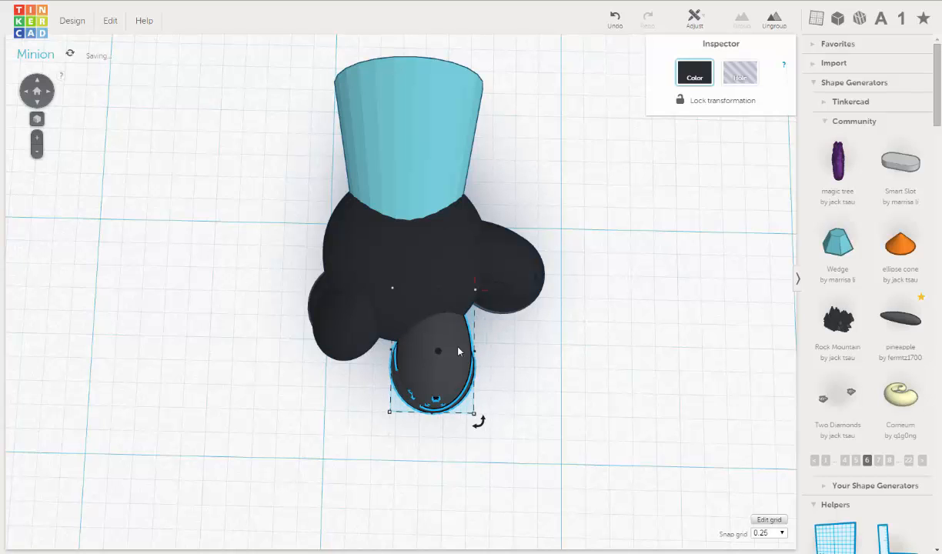
# Tilt the middle finger so its tip curls slightly further under the palm.
pyautogui.moveTo(248, 311); pyautogui.dragTo(261, 247, button='right')
pyautogui.moveTo(265, 246)
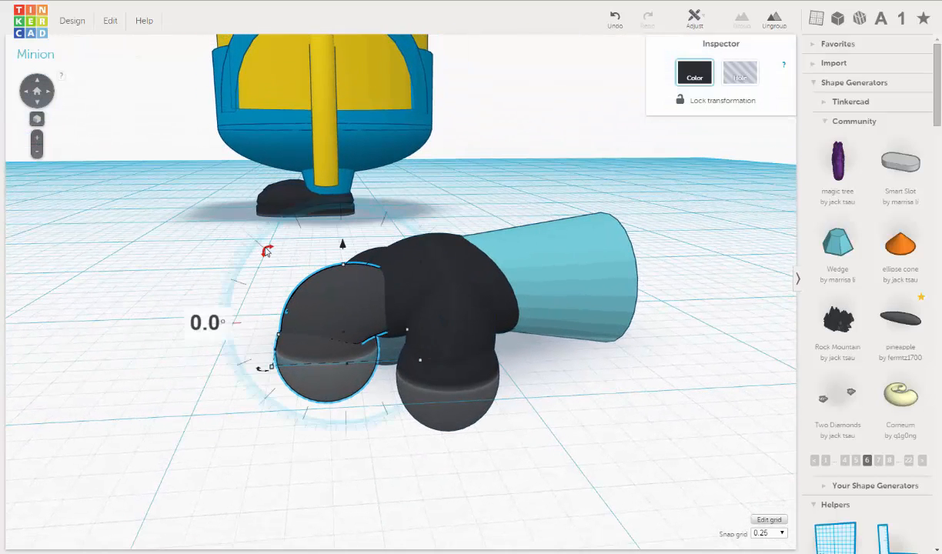
pyautogui.moveTo(250, 246); pyautogui.dragTo(387, 293)
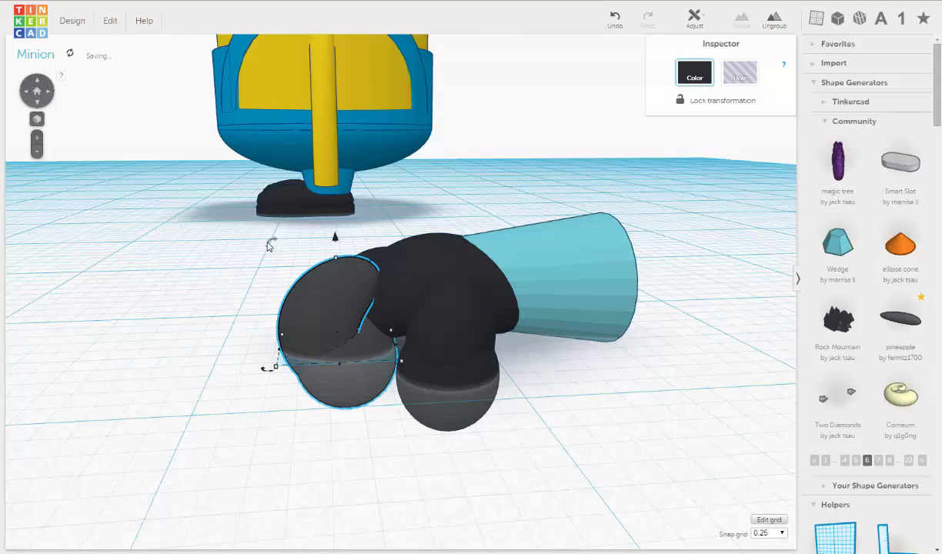
pyautogui.moveTo(269, 244); pyautogui.dragTo(300, 206)
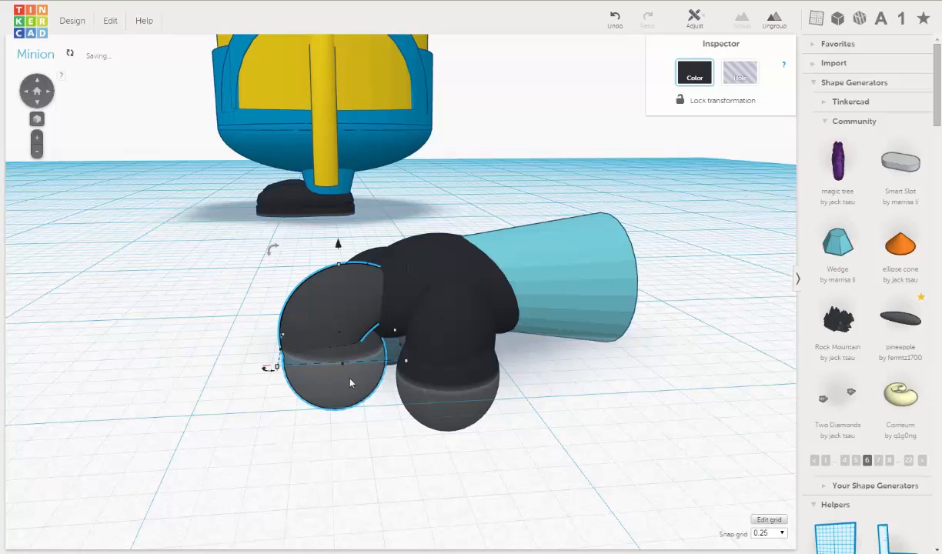
# Nudge the middle finger two snap steps into the palm and check its fit from the side and above.
pyautogui.moveTo(350, 382); pyautogui.dragTo(500, 435, button='right')
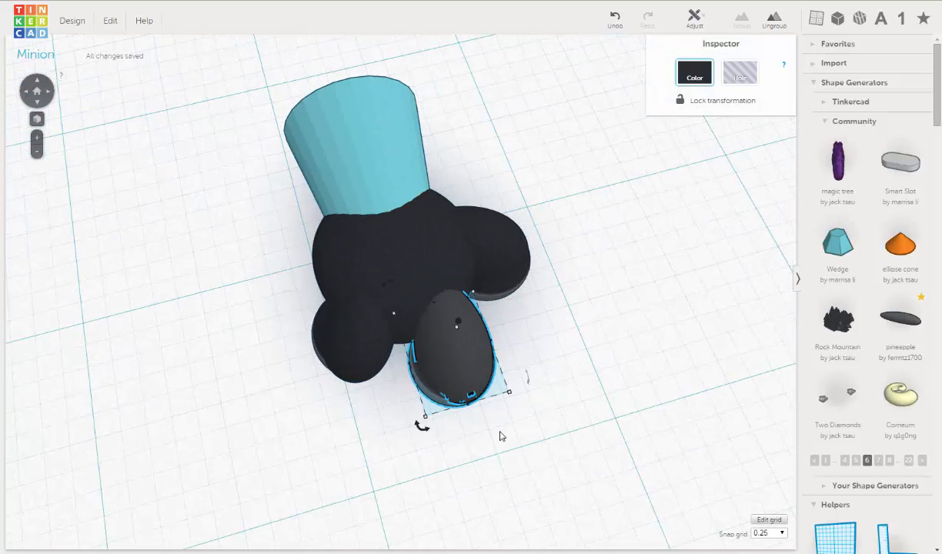
pyautogui.press('Up')
pyautogui.press('Up')
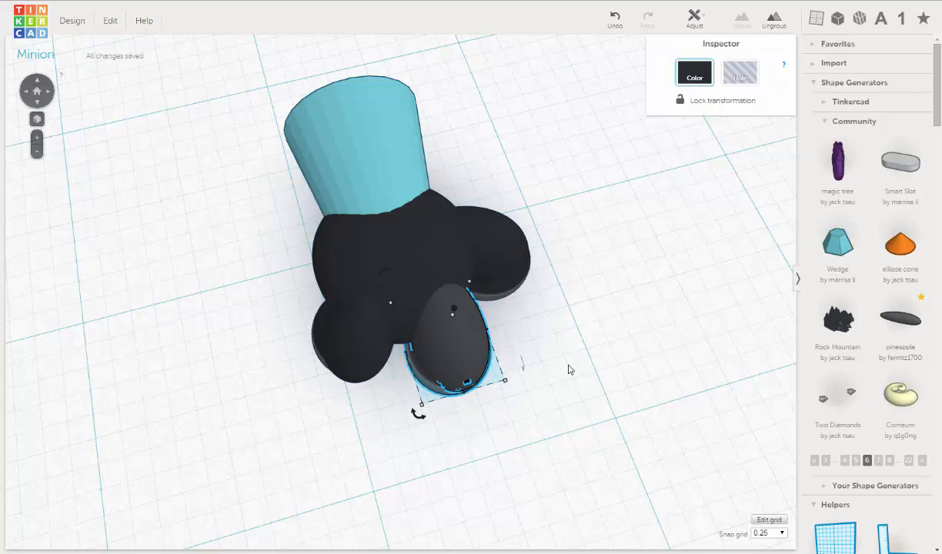
pyautogui.moveTo(416, 286); pyautogui.dragTo(365, 255, button='right')
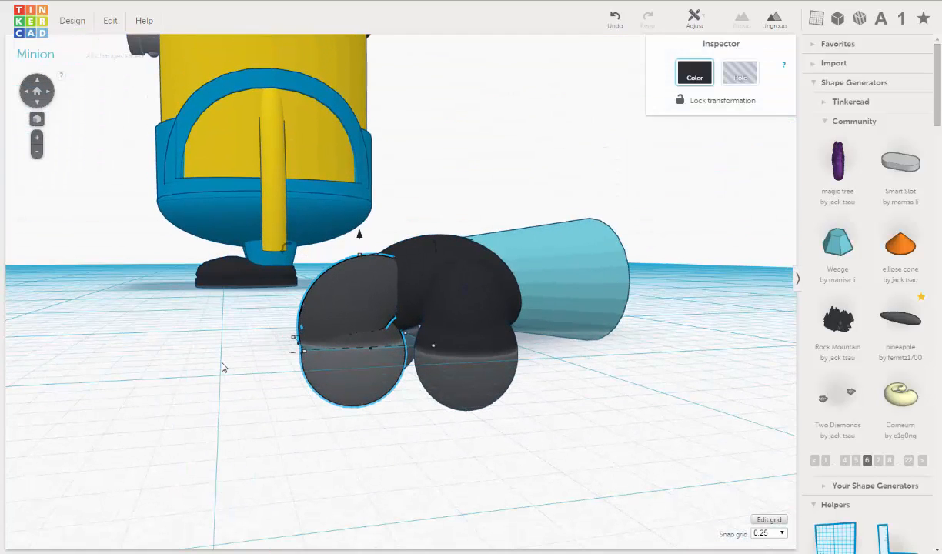
pyautogui.moveTo(222, 368); pyautogui.dragTo(485, 411, button='right')
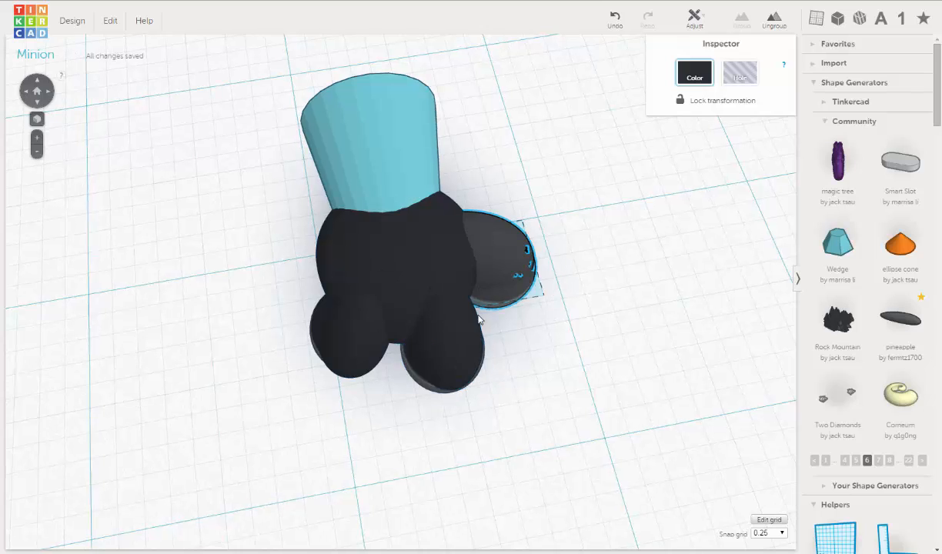
# Nudge the thumb one snap step toward the cuff and rotate it inward toward the middle finger.
pyautogui.moveTo(548, 318); pyautogui.dragTo(390, 306, button='right')
pyautogui.moveTo(441, 374); pyautogui.dragTo(483, 329, button='right')
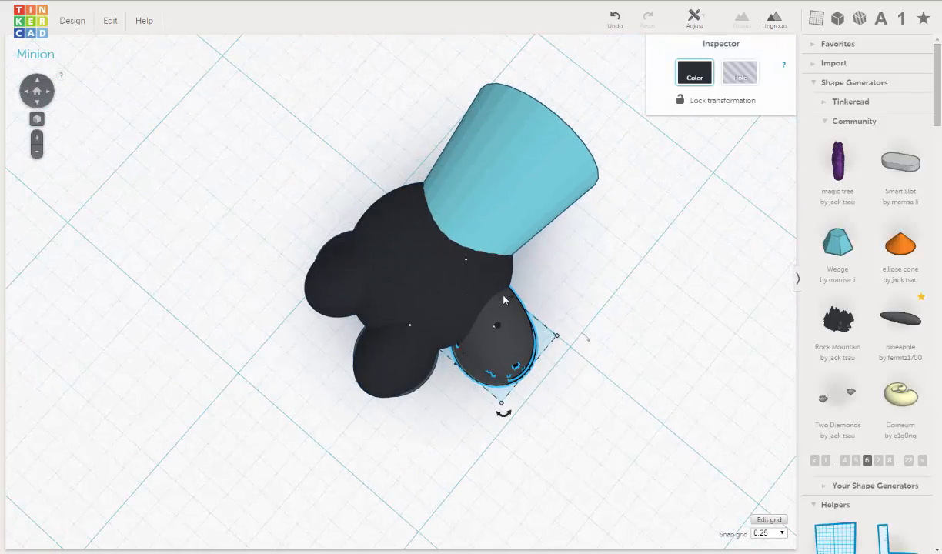
pyautogui.press('Up')
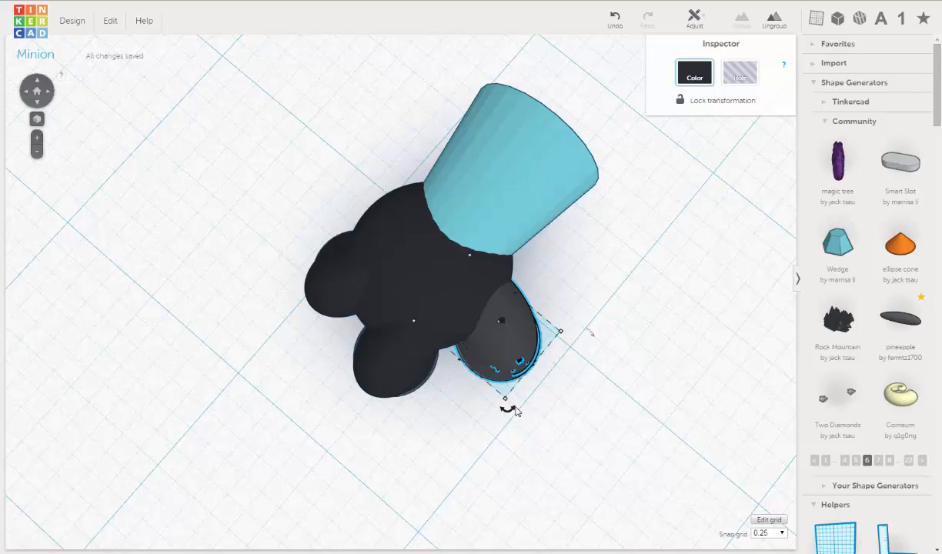
pyautogui.moveTo(515, 411); pyautogui.dragTo(484, 431)
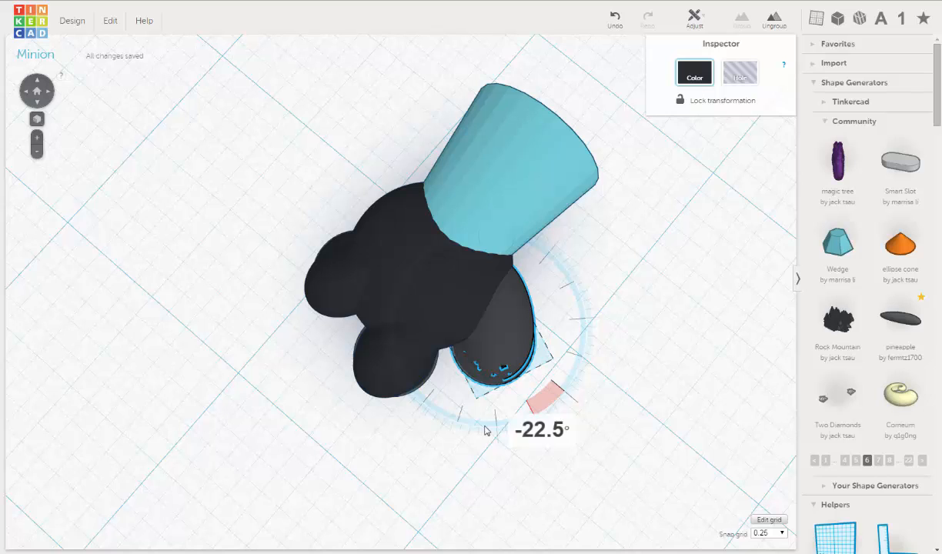
pyautogui.moveTo(483, 393); pyautogui.dragTo(498, 412)
pyautogui.moveTo(531, 324); pyautogui.dragTo(557, 382, button='right')
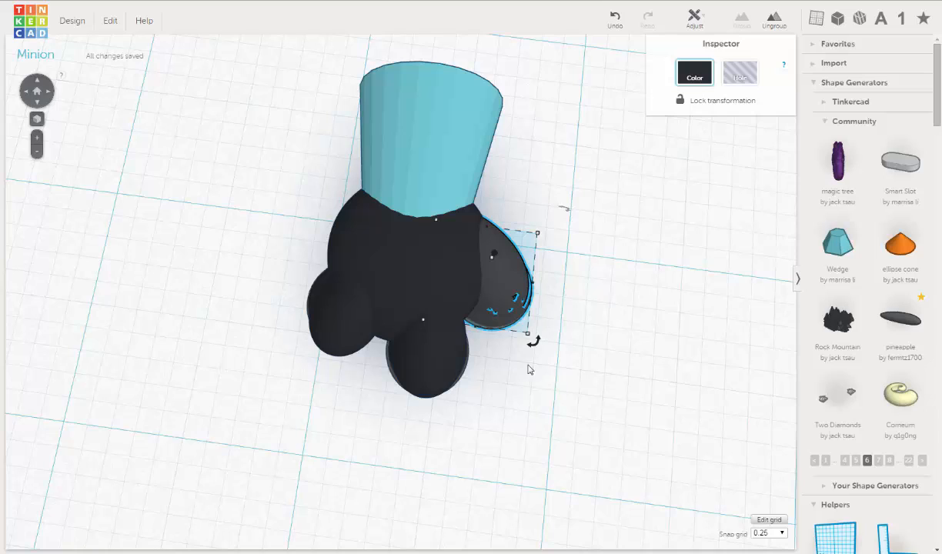
# Nudge the outer finger opposite the thumb two snap steps toward the middle finger.
pyautogui.moveTo(313, 280); pyautogui.dragTo(278, 184, button='right')
pyautogui.moveTo(299, 217); pyautogui.dragTo(566, 386, button='right')
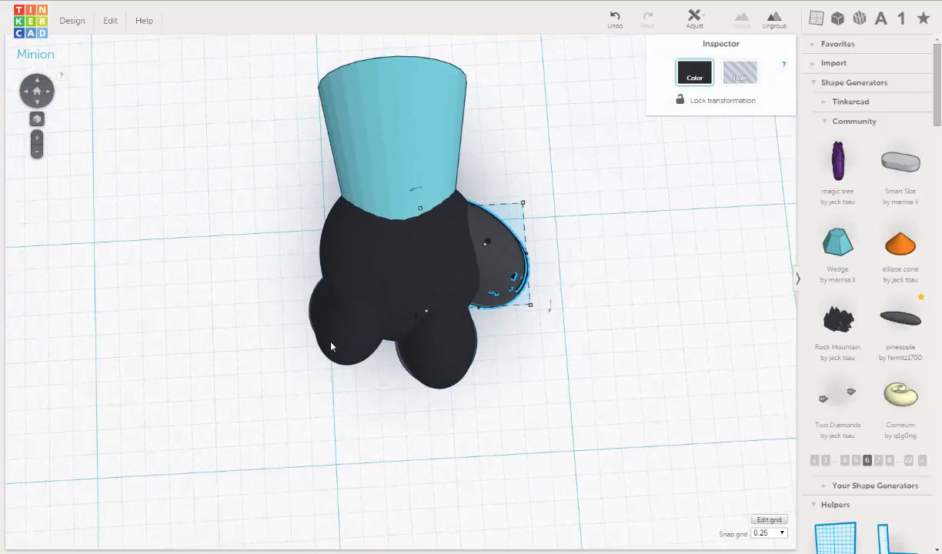
pyautogui.click(359, 352)
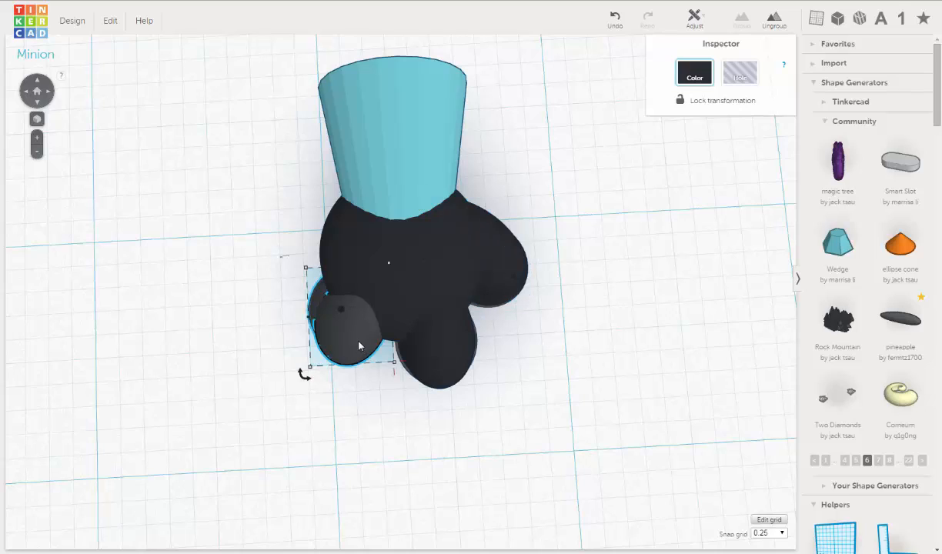
pyautogui.press('Right')
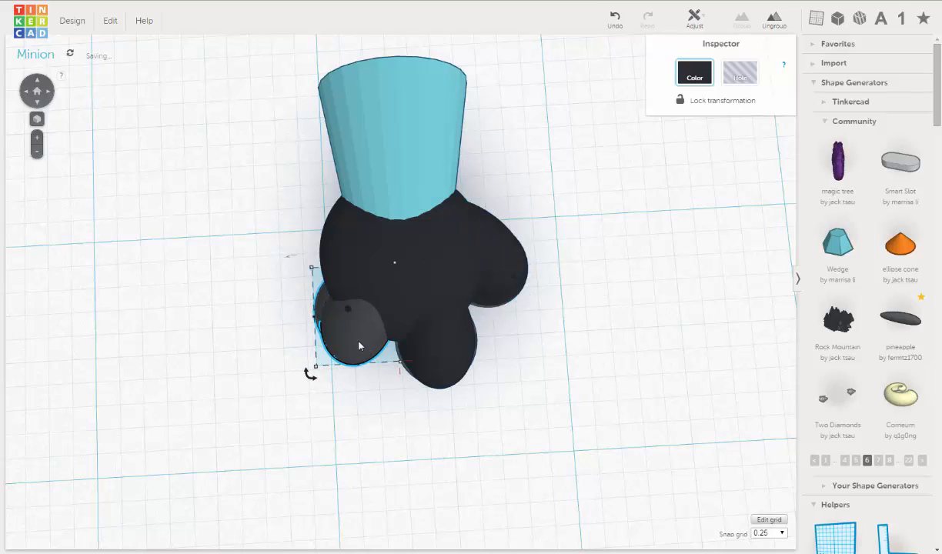
pyautogui.press('Right')
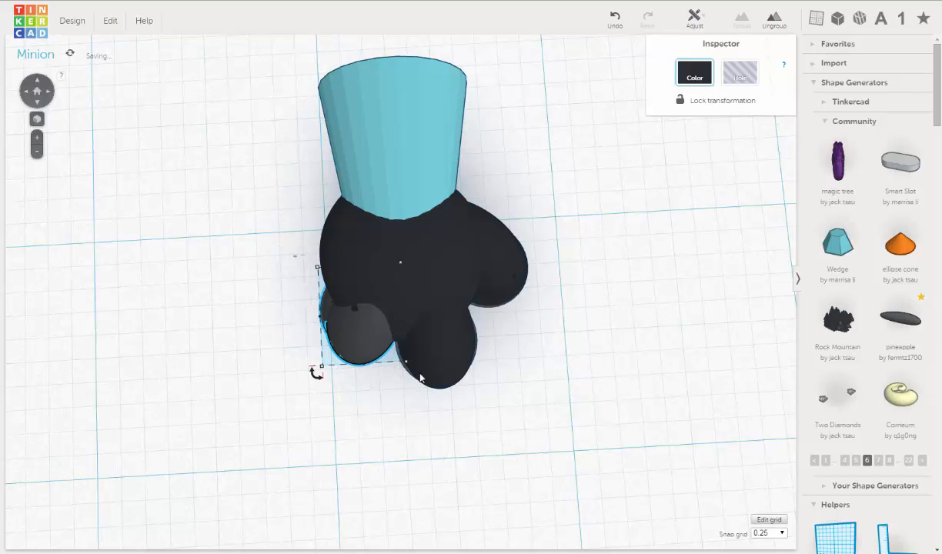
pyautogui.moveTo(347, 341); pyautogui.dragTo(301, 361, button='right')
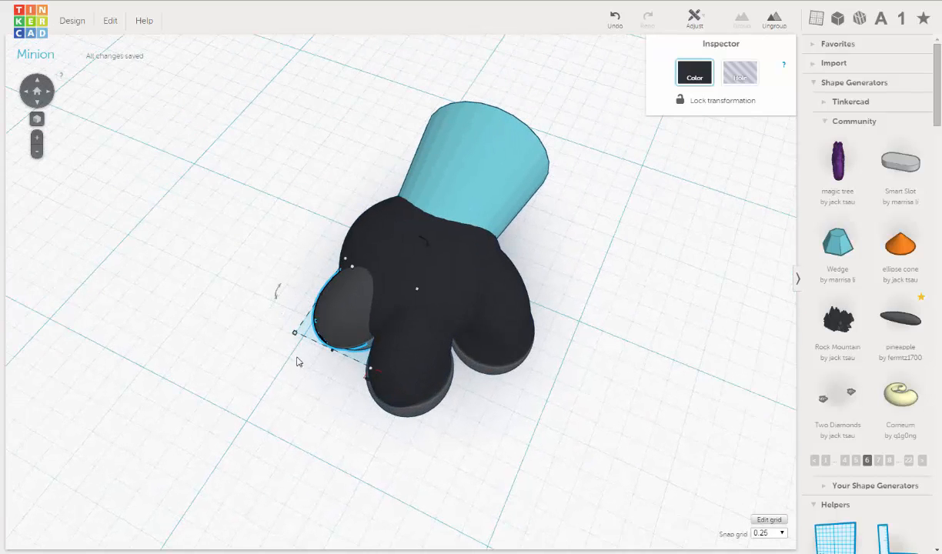
pyautogui.click(324, 386)
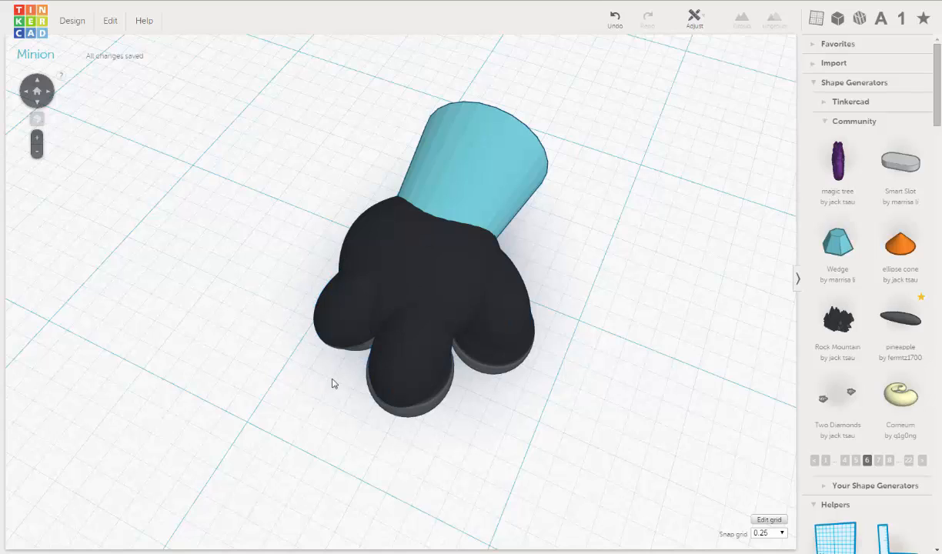
# Colour the wedge cuff black to match the glove and inspect the whole hand from above.
pyautogui.moveTo(394, 338); pyautogui.dragTo(563, 250, button='right')
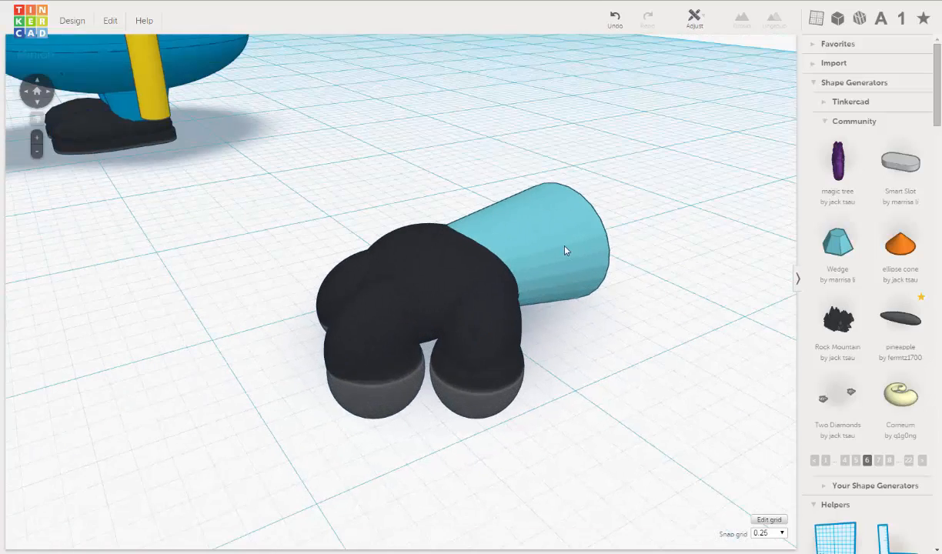
pyautogui.click(565, 250)
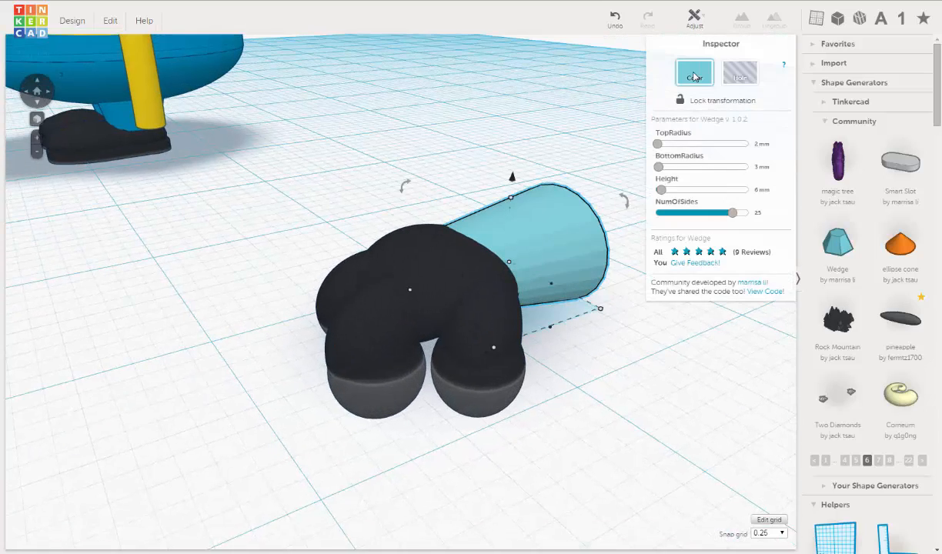
pyautogui.click(694, 75)
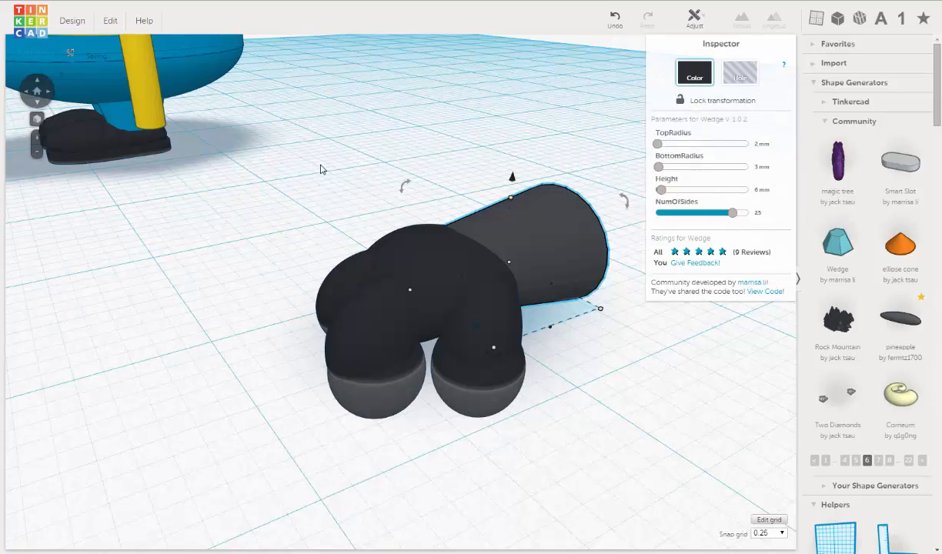
pyautogui.moveTo(391, 247); pyautogui.dragTo(557, 254, button='right')
pyautogui.click(558, 253)
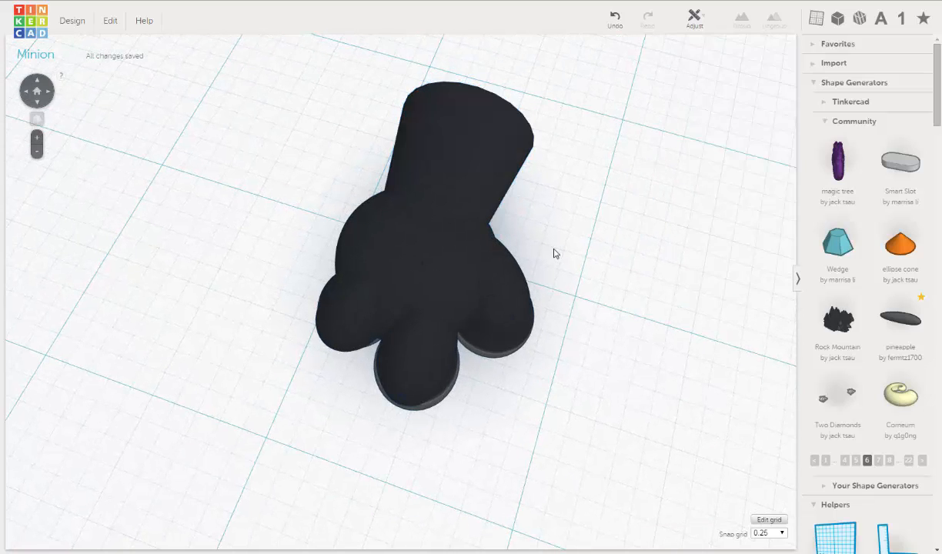
pyautogui.scroll(-3, 543, 275)
pyautogui.moveTo(406, 353); pyautogui.dragTo(471, 287, button='right')
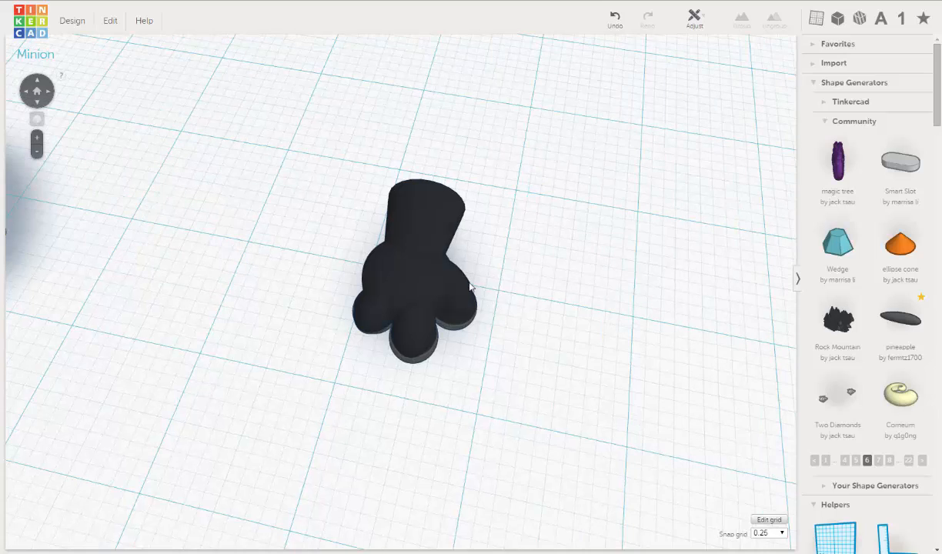
pyautogui.moveTo(481, 334); pyautogui.dragTo(471, 241, button='right')
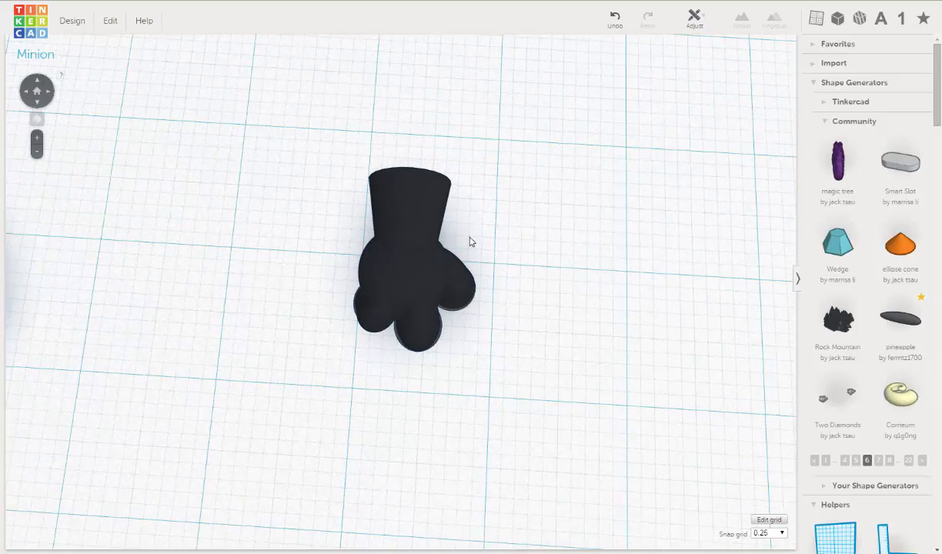